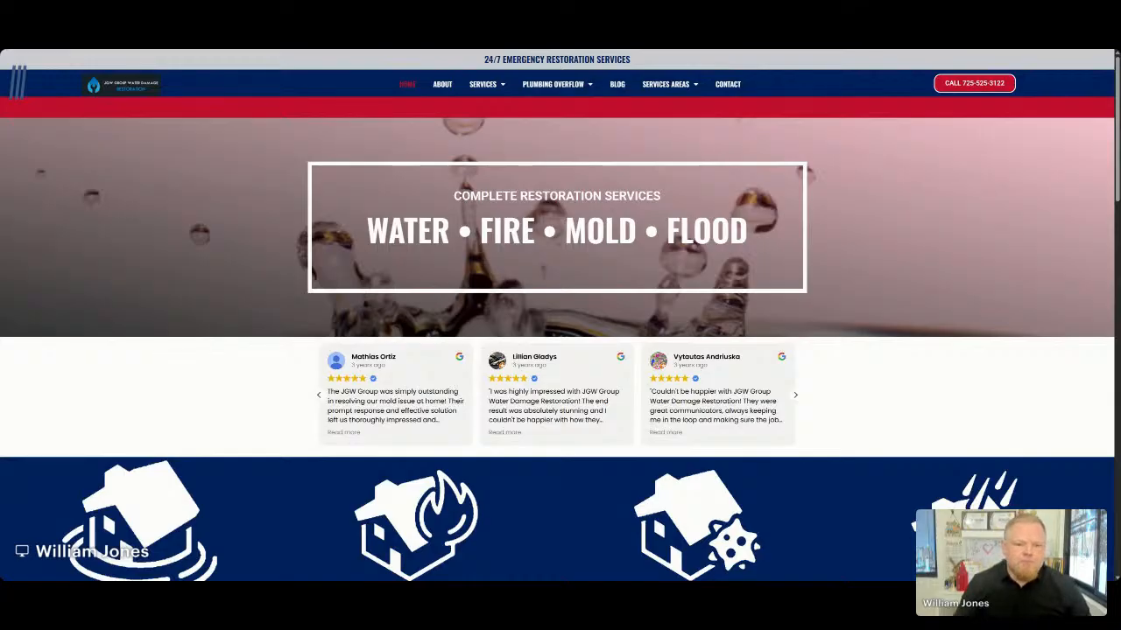
Step: Look over the home page and the Services and Plumbing Overflow submenus of the water damage restoration site
{"action": "scroll", "coordinate": [736, 322], "scroll_direction": "down", "scroll_amount": 4}
{"action": "scroll", "coordinate": [737, 322], "scroll_direction": "up", "scroll_amount": 4}
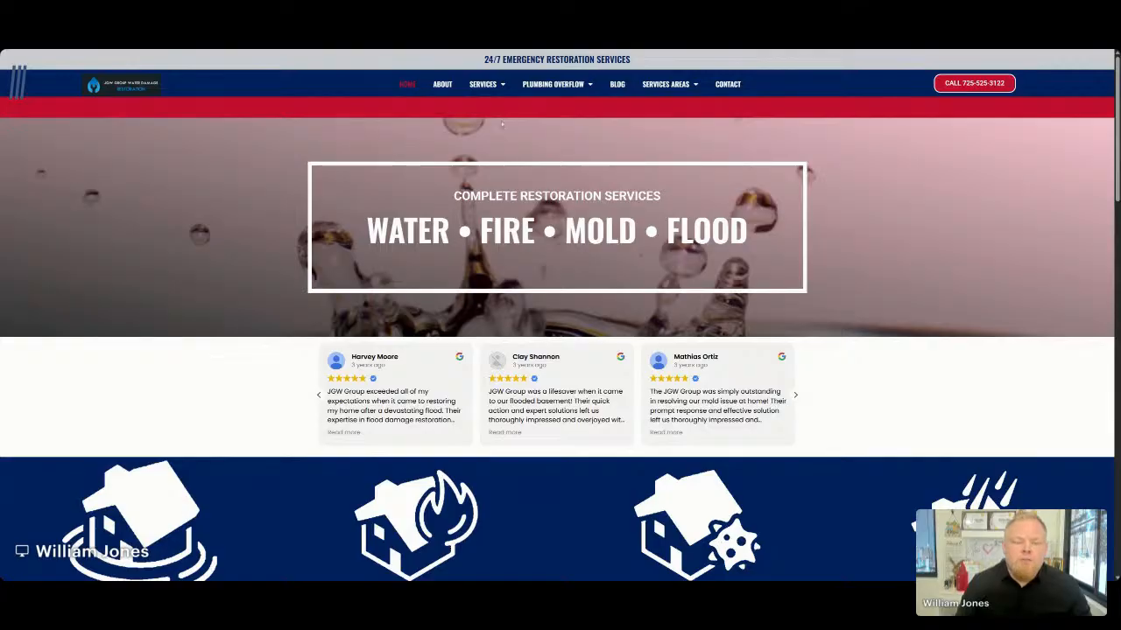
{"action": "mouse_move", "coordinate": [487, 85]}
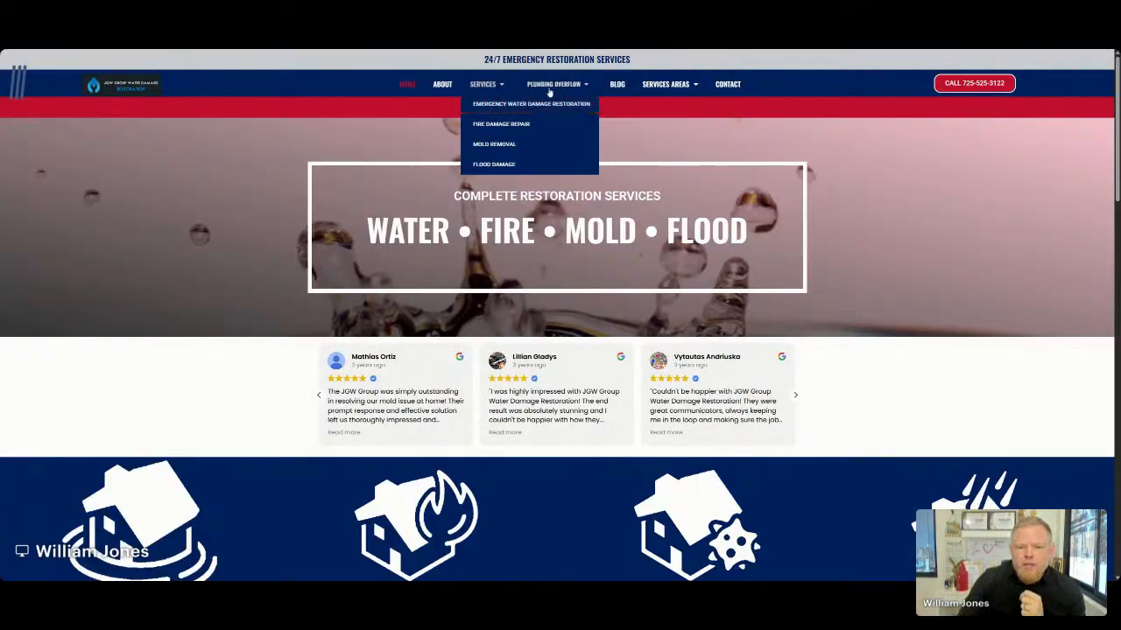
{"action": "mouse_move", "coordinate": [550, 88]}
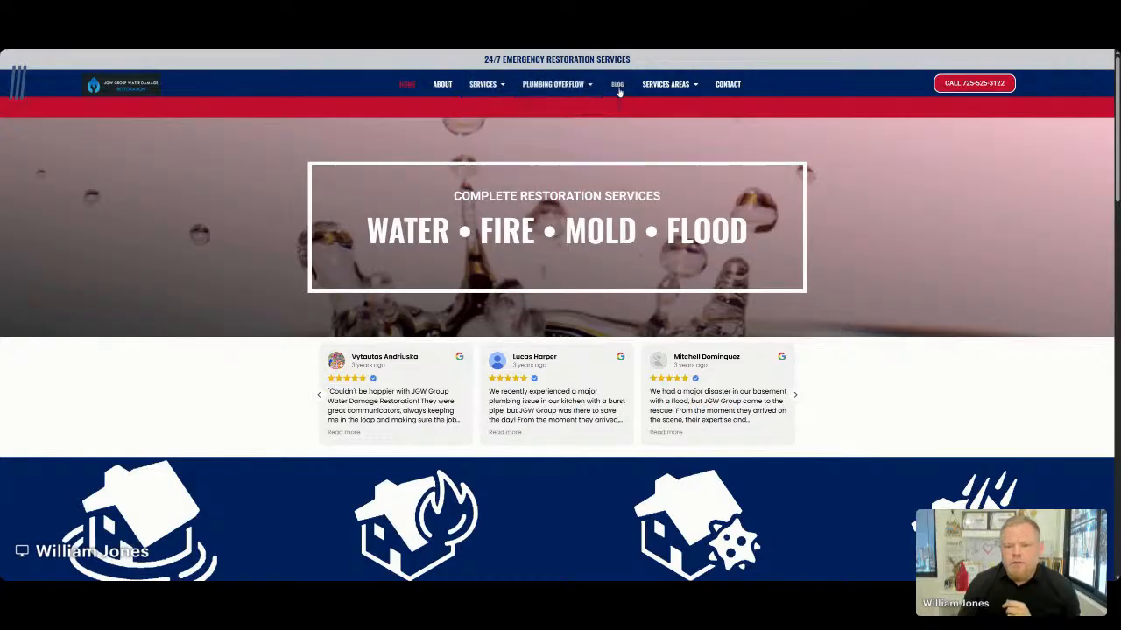
Step: Open the Las Vegas service area page and review its city, contact and restoration service sections down the page
{"action": "mouse_move", "coordinate": [663, 92]}
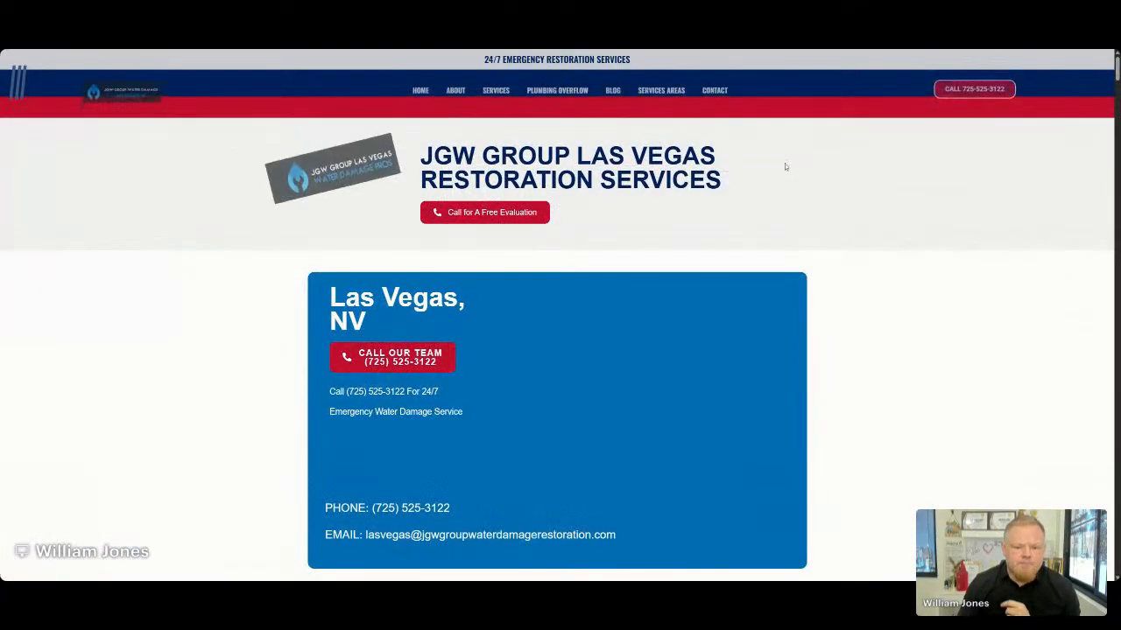
{"action": "scroll", "coordinate": [780, 162], "scroll_direction": "down", "scroll_amount": 15}
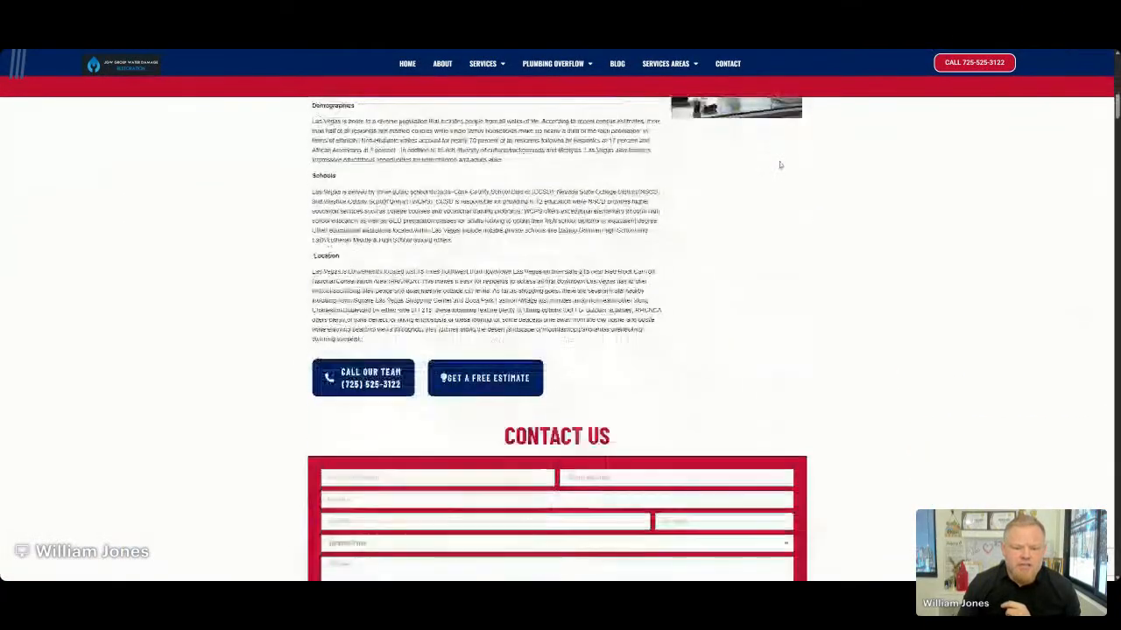
{"action": "scroll", "coordinate": [780, 162], "scroll_direction": "down", "scroll_amount": 15}
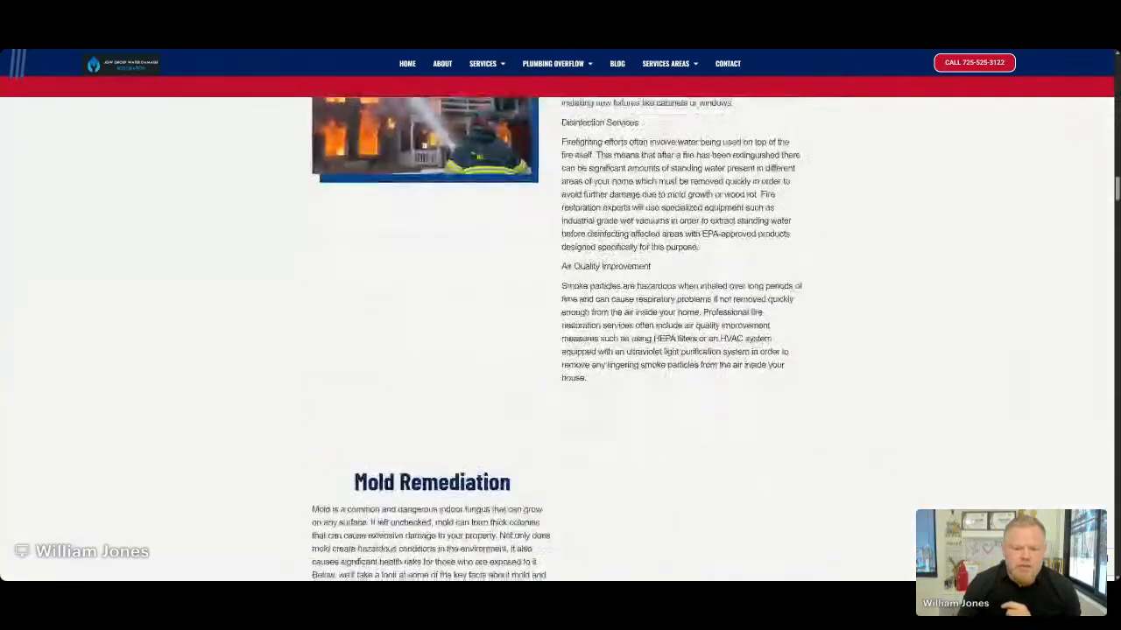
{"action": "scroll", "coordinate": [782, 165], "scroll_direction": "down", "scroll_amount": 15}
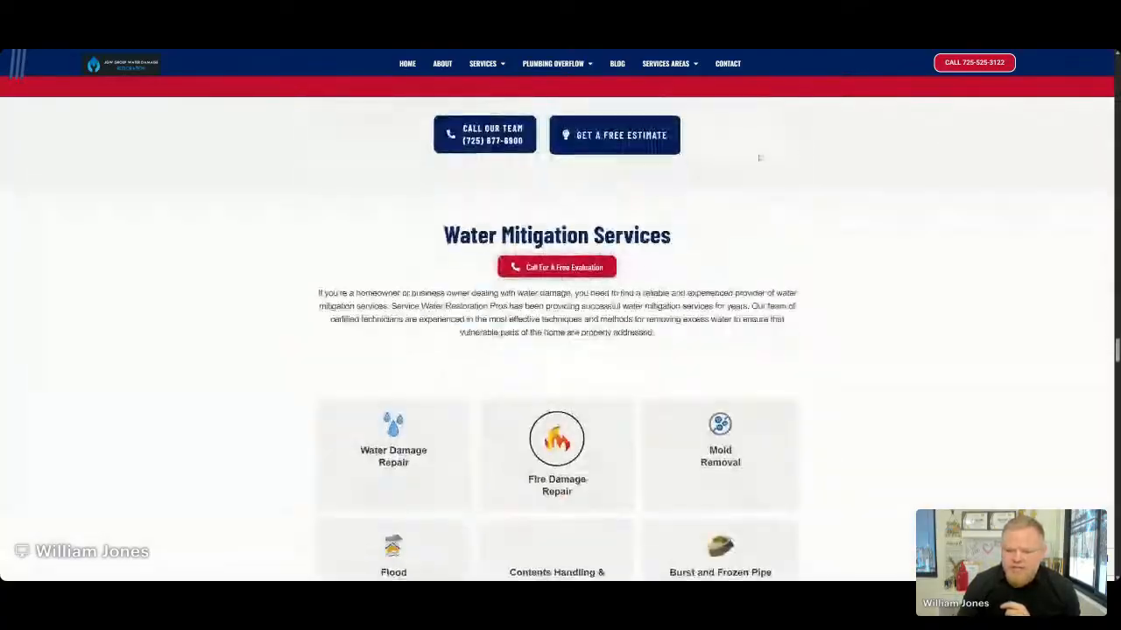
{"action": "scroll", "coordinate": [758, 157], "scroll_direction": "down", "scroll_amount": 12}
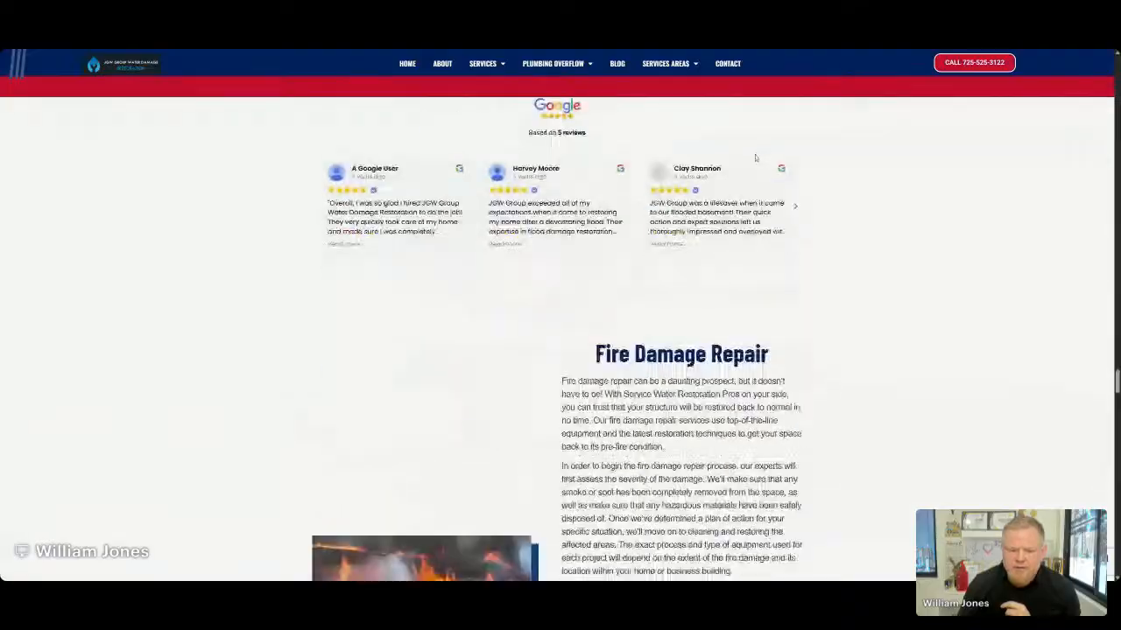
{"action": "scroll", "coordinate": [754, 157], "scroll_direction": "down", "scroll_amount": 15}
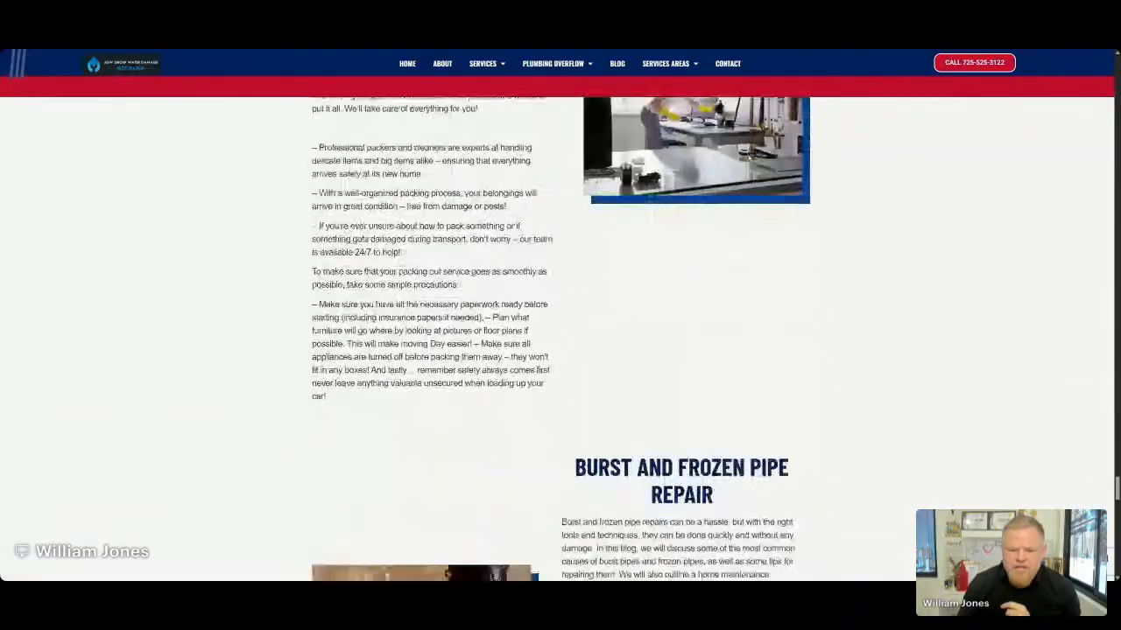
{"action": "scroll", "coordinate": [882, 209], "scroll_direction": "down", "scroll_amount": 12}
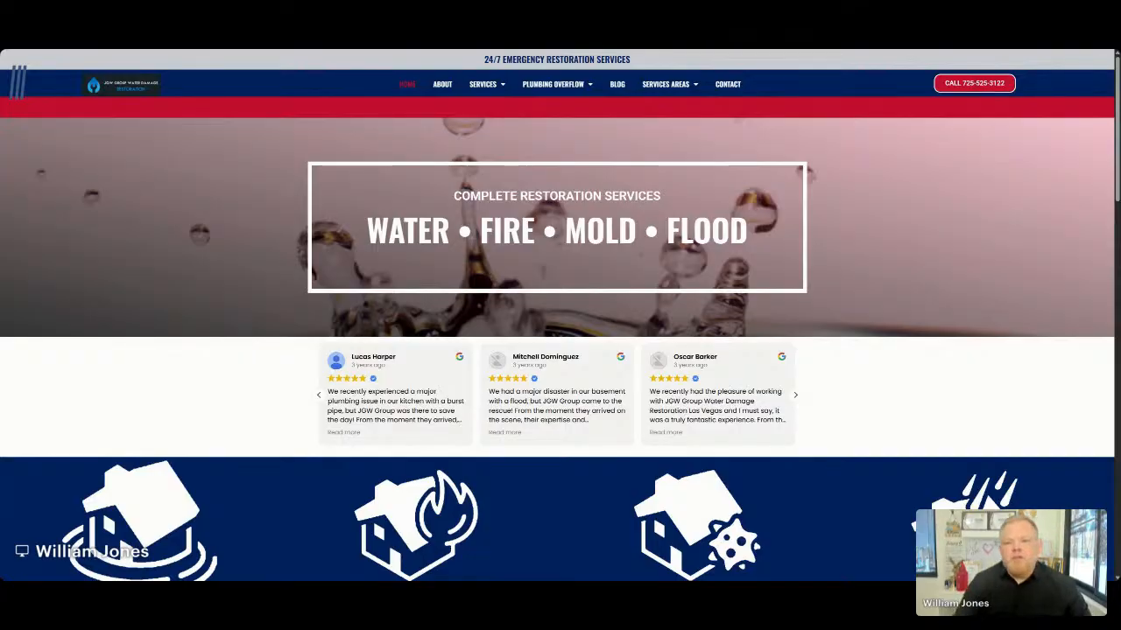
Step: Switch to Google Maps, look up Las Vegas, NV, and highlight its Quick facts description
{"action": "key", "text": "ctrl+Tab"}
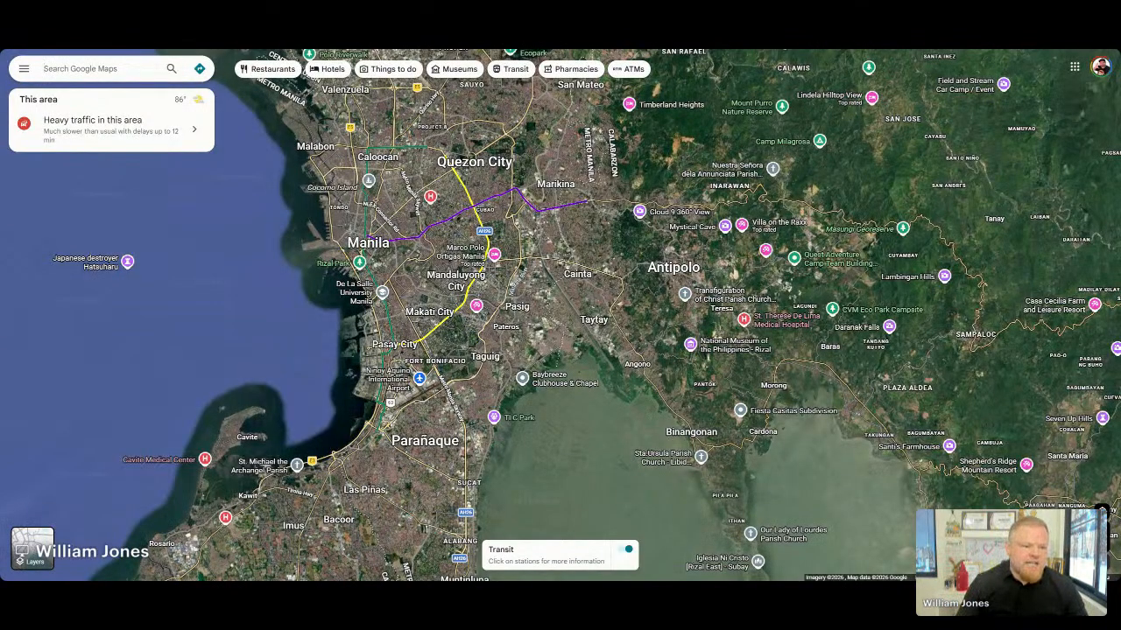
{"action": "type", "text": "las"}
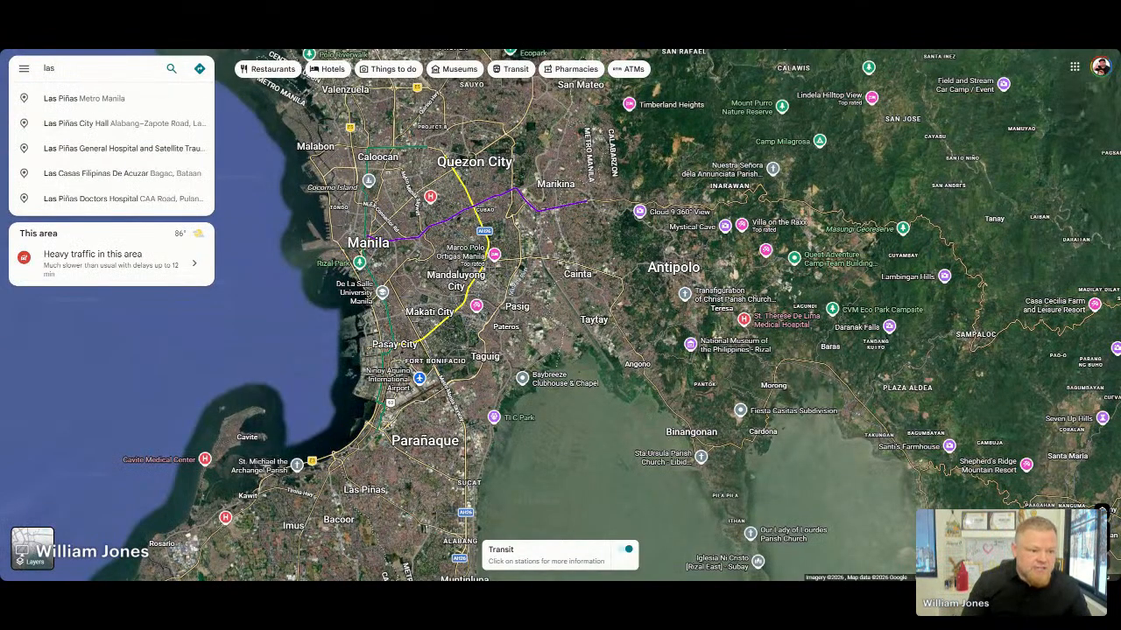
{"action": "type", "text": " vegas"}
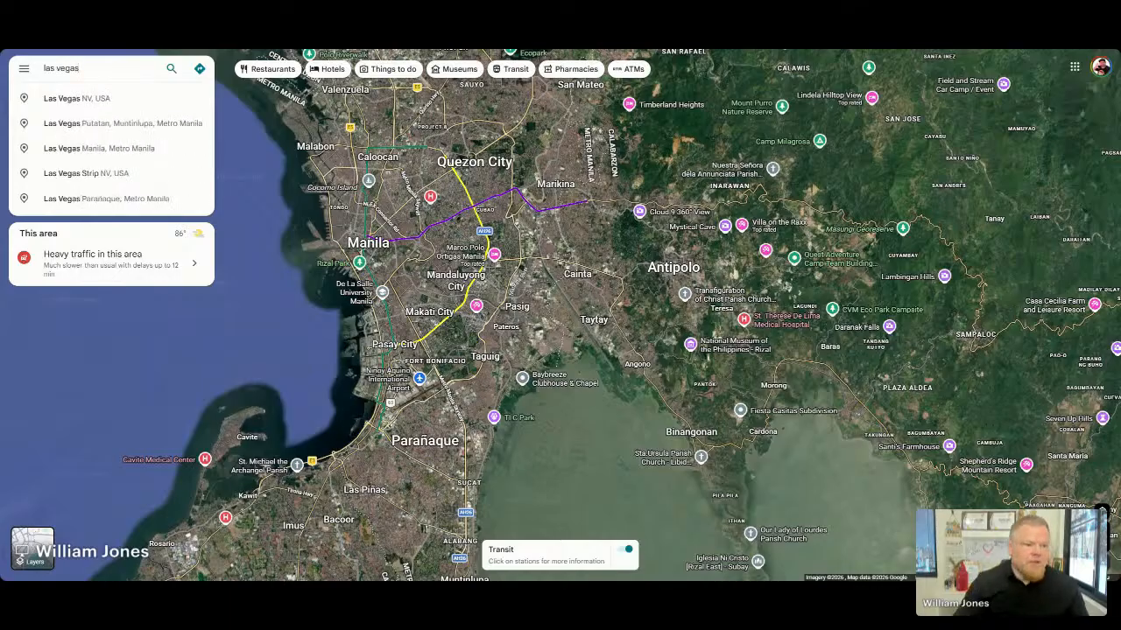
{"action": "left_click", "coordinate": [96, 99]}
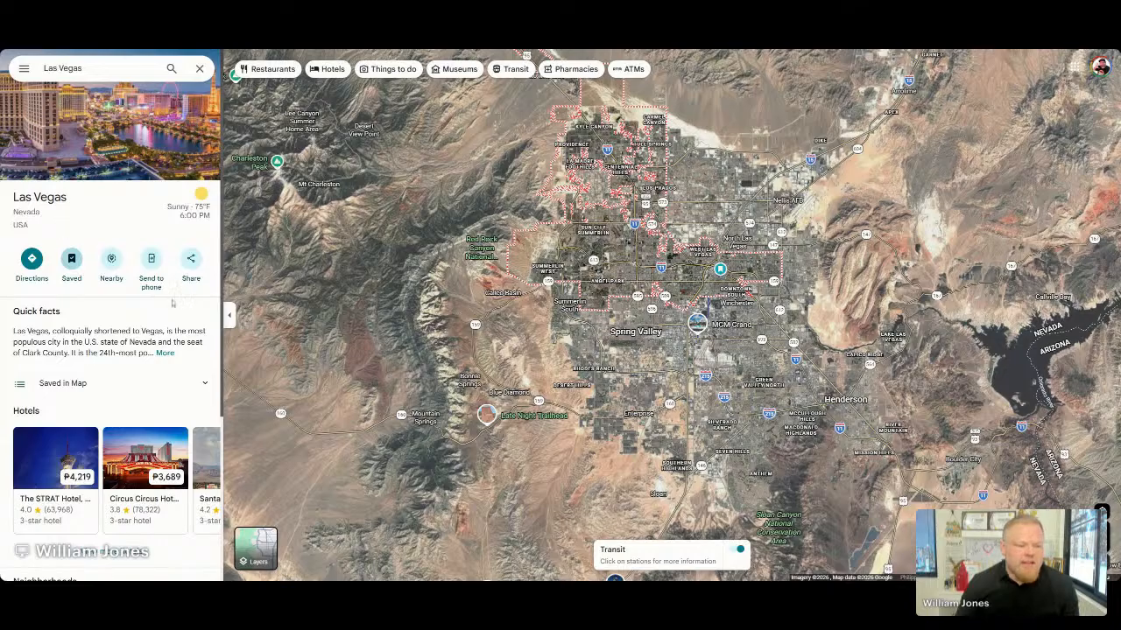
{"action": "triple_click", "coordinate": [118, 334]}
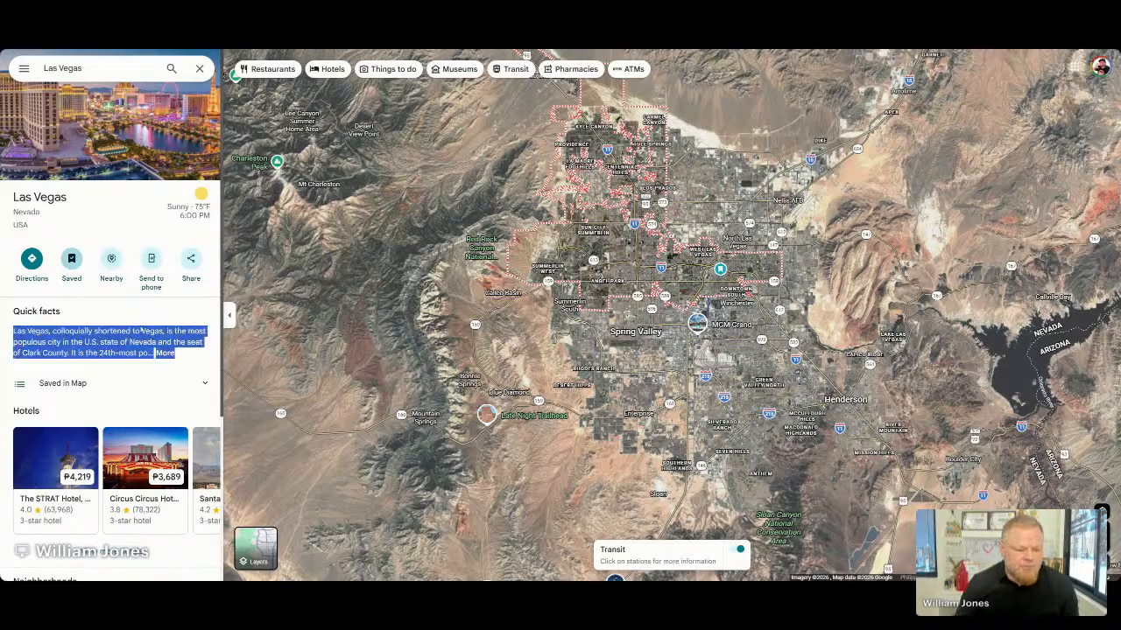
{"action": "scroll", "coordinate": [140, 330], "scroll_direction": "down", "scroll_amount": 3}
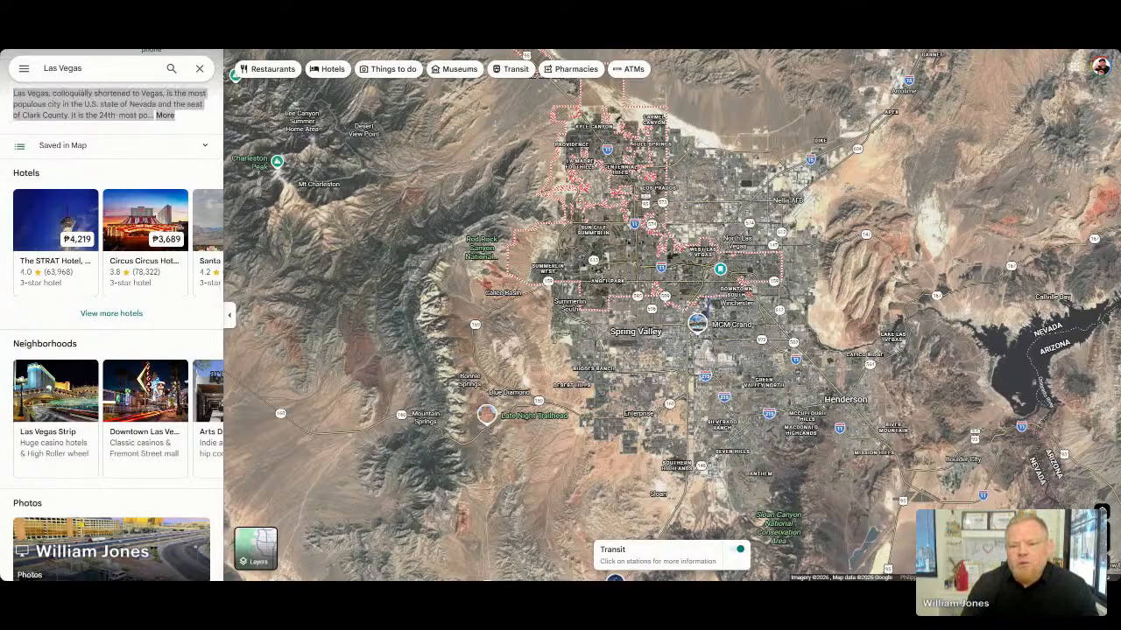
Step: Return to the restoration site's home page and examine its navigation, hero section and call button
{"action": "key", "text": "alt+Tab"}
{"action": "mouse_move", "coordinate": [668, 91]}
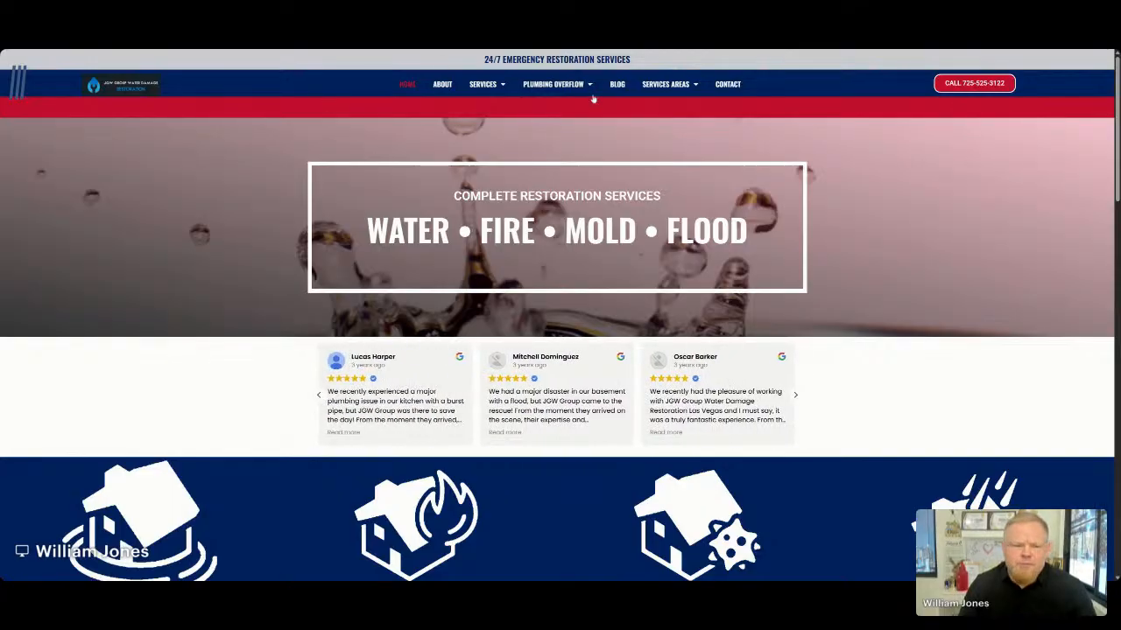
{"action": "scroll", "coordinate": [561, 204], "scroll_direction": "down", "scroll_amount": 3}
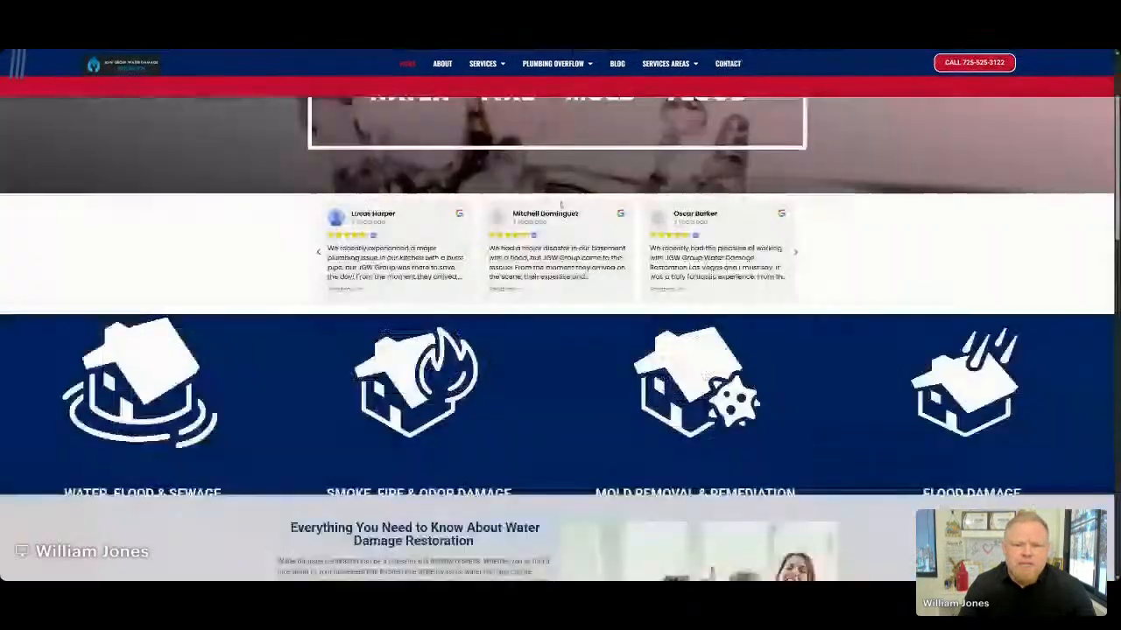
{"action": "scroll", "coordinate": [561, 204], "scroll_direction": "up", "scroll_amount": 2}
{"action": "scroll", "coordinate": [558, 203], "scroll_direction": "up", "scroll_amount": 1}
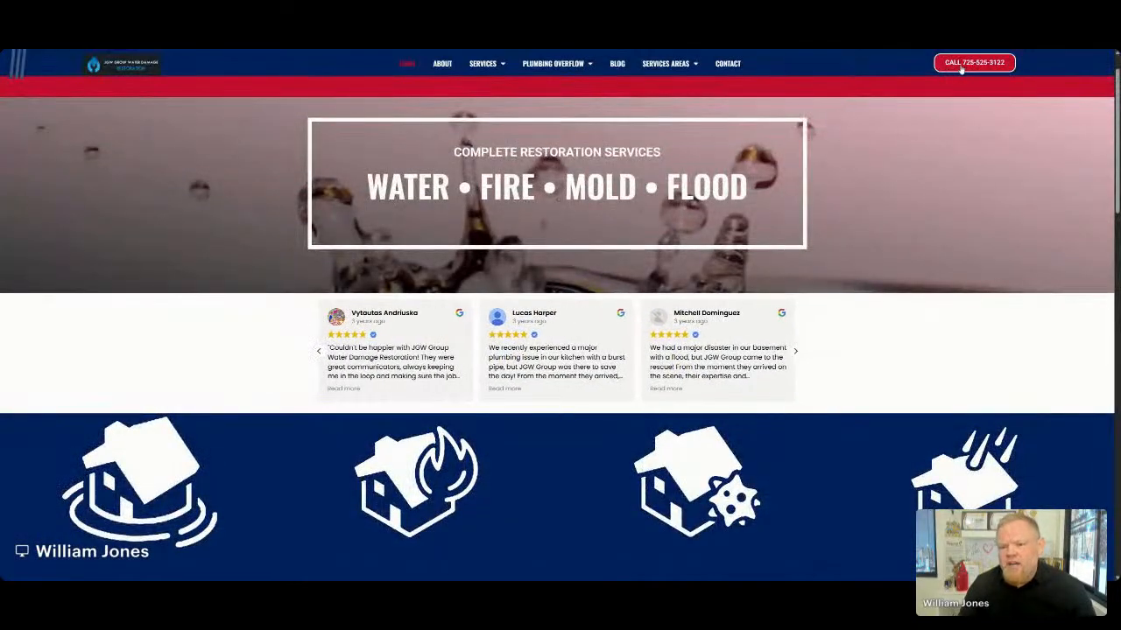
{"action": "scroll", "coordinate": [882, 173], "scroll_direction": "up", "scroll_amount": 1}
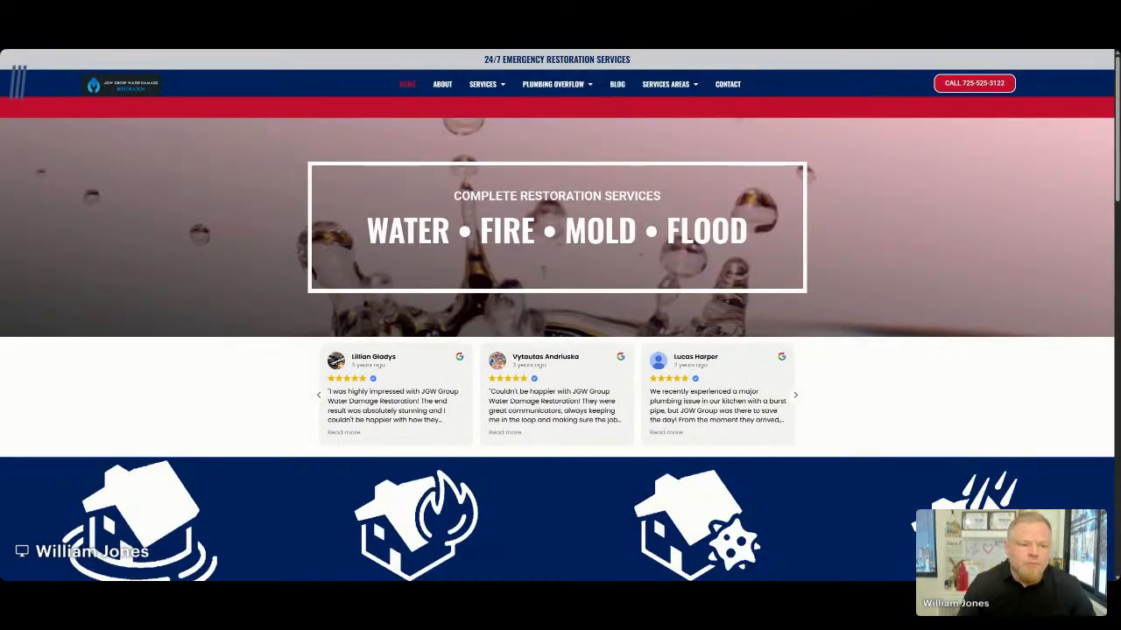
Step: Highlight the hero text "Complete Restoration Services Water • Fire • Mold • Flood" and clear the selection
{"action": "scroll", "coordinate": [465, 171], "scroll_direction": "down", "scroll_amount": 1}
{"action": "scroll", "coordinate": [474, 208], "scroll_direction": "up", "scroll_amount": 1}
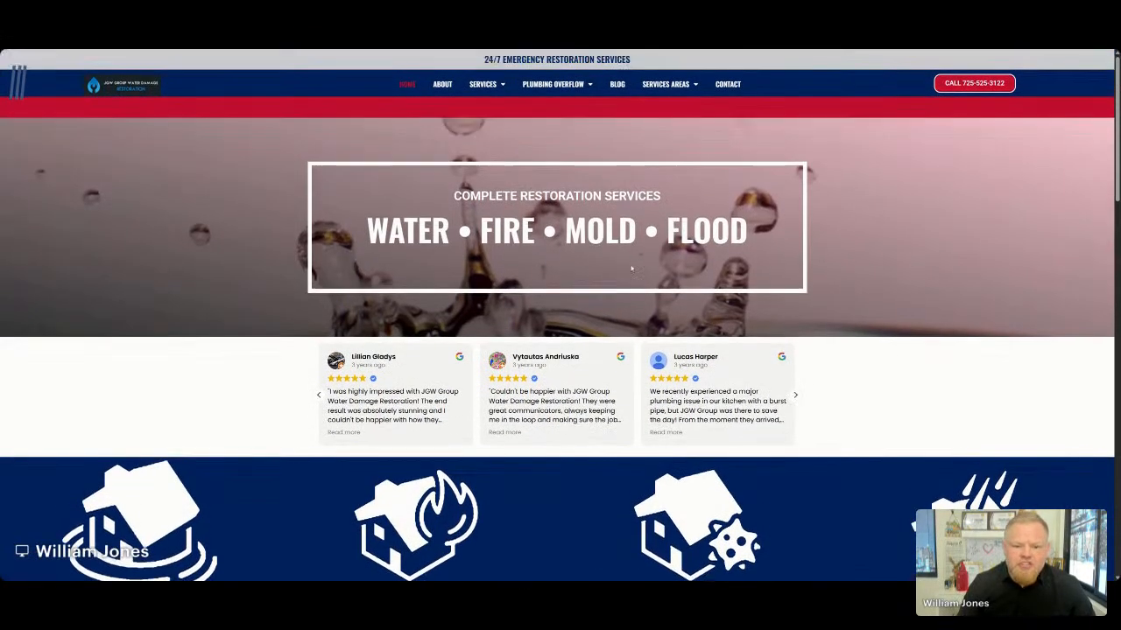
{"action": "left_click_drag", "start_coordinate": [449, 187], "coordinate": [759, 223]}
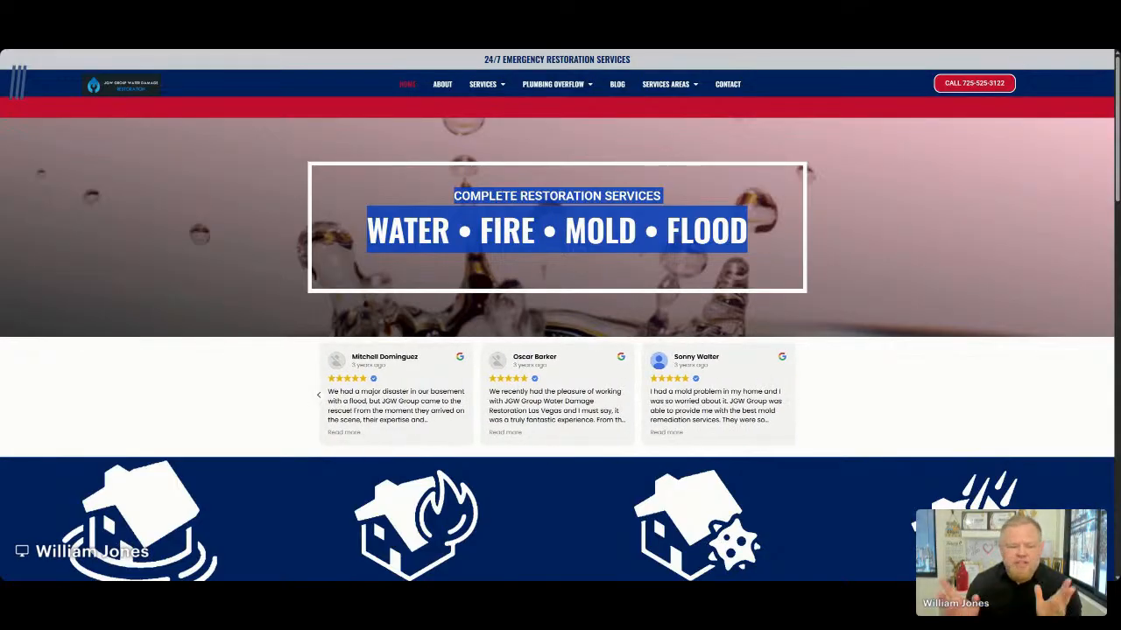
{"action": "left_click", "coordinate": [557, 231]}
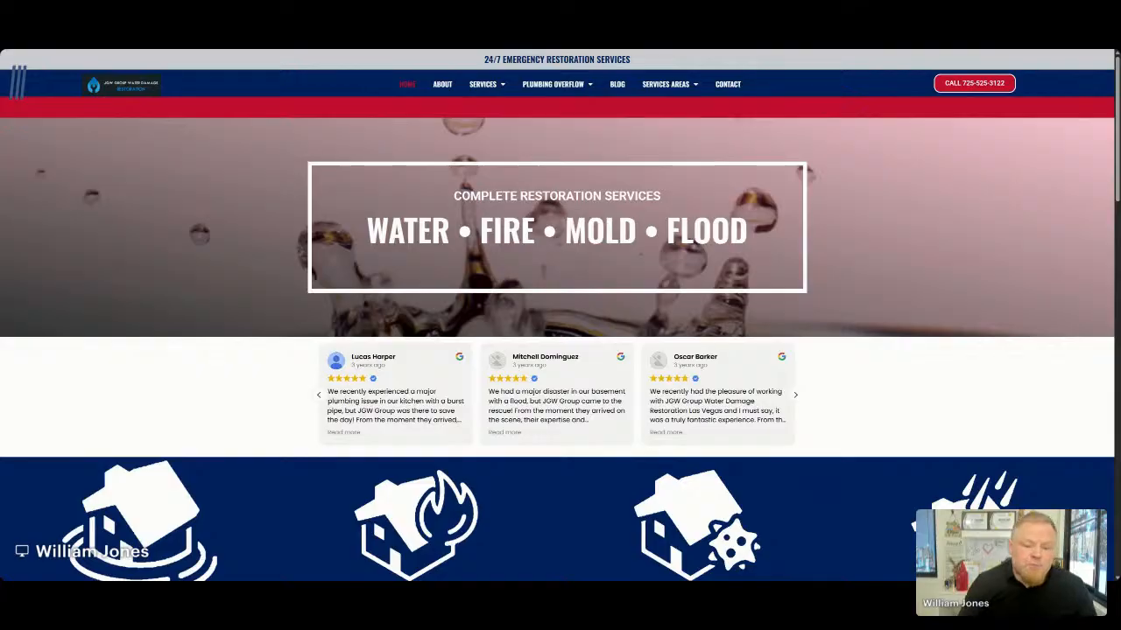
Step: Expand the first Google review on the home page to read its full text
{"action": "scroll", "coordinate": [563, 189], "scroll_direction": "down", "scroll_amount": 2}
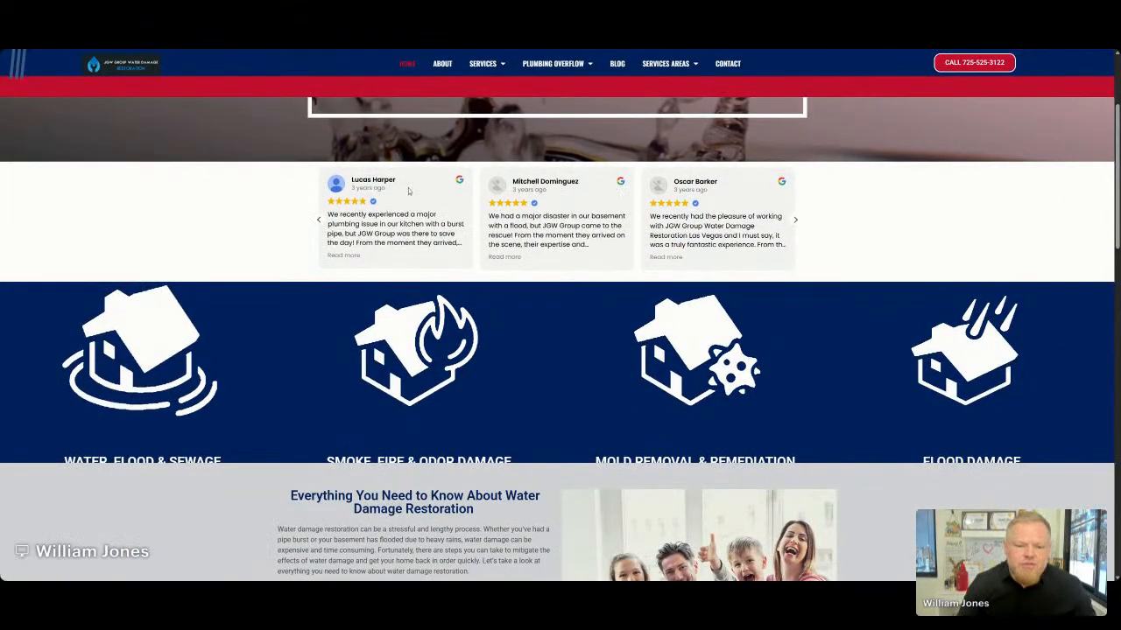
{"action": "left_click", "coordinate": [348, 255]}
{"action": "scroll", "coordinate": [407, 311], "scroll_direction": "down", "scroll_amount": 3}
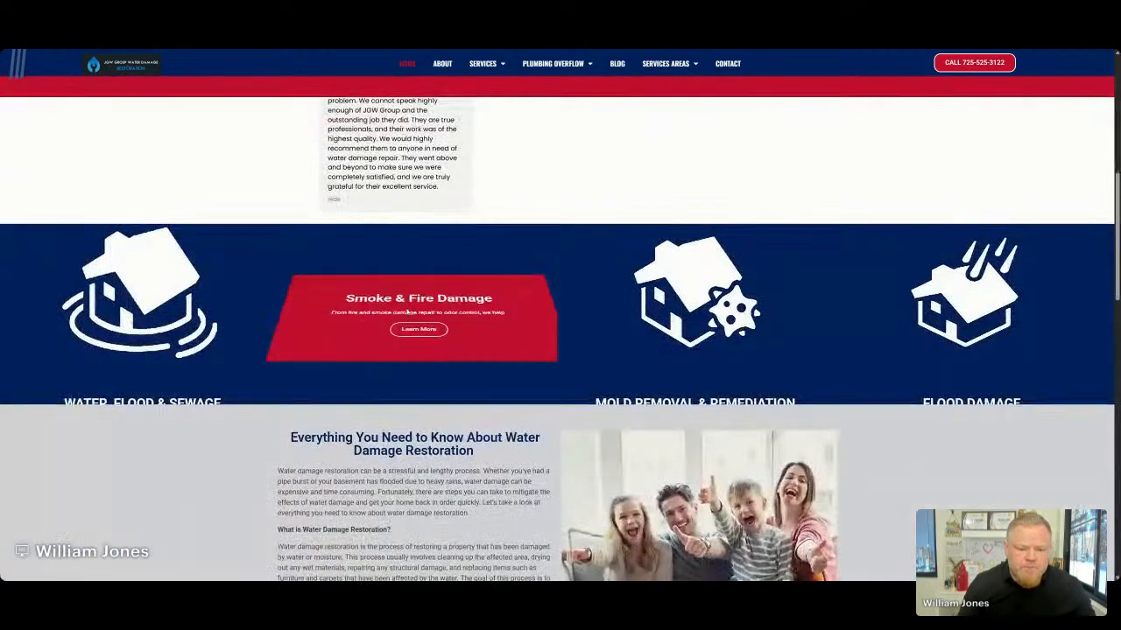
{"action": "scroll", "coordinate": [407, 310], "scroll_direction": "up", "scroll_amount": 3}
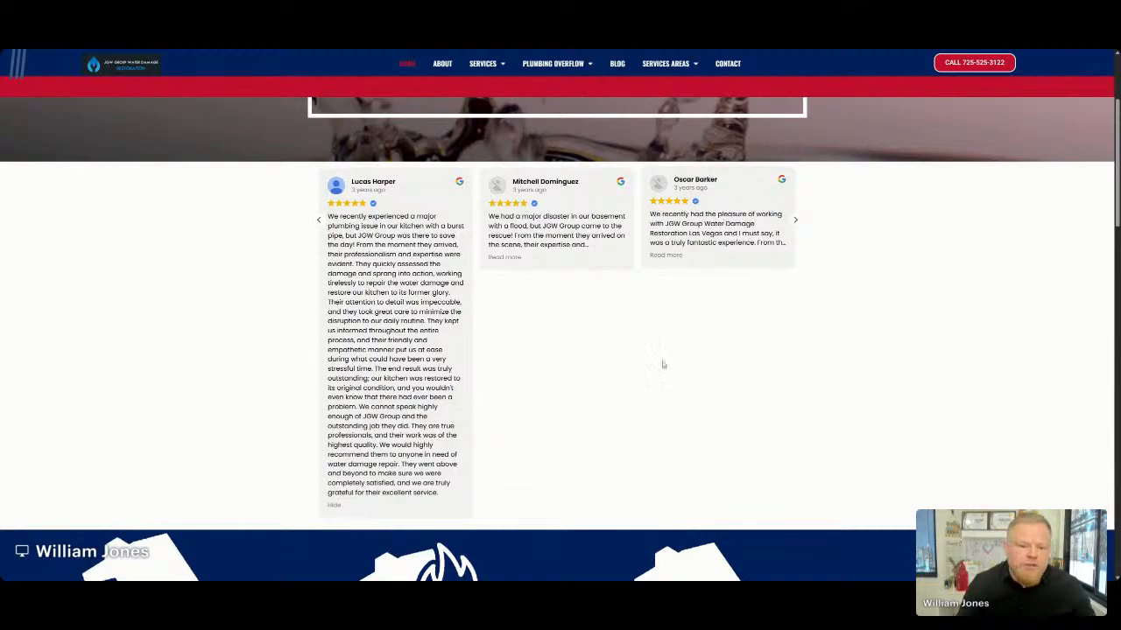
{"action": "scroll", "coordinate": [662, 364], "scroll_direction": "down", "scroll_amount": 4}
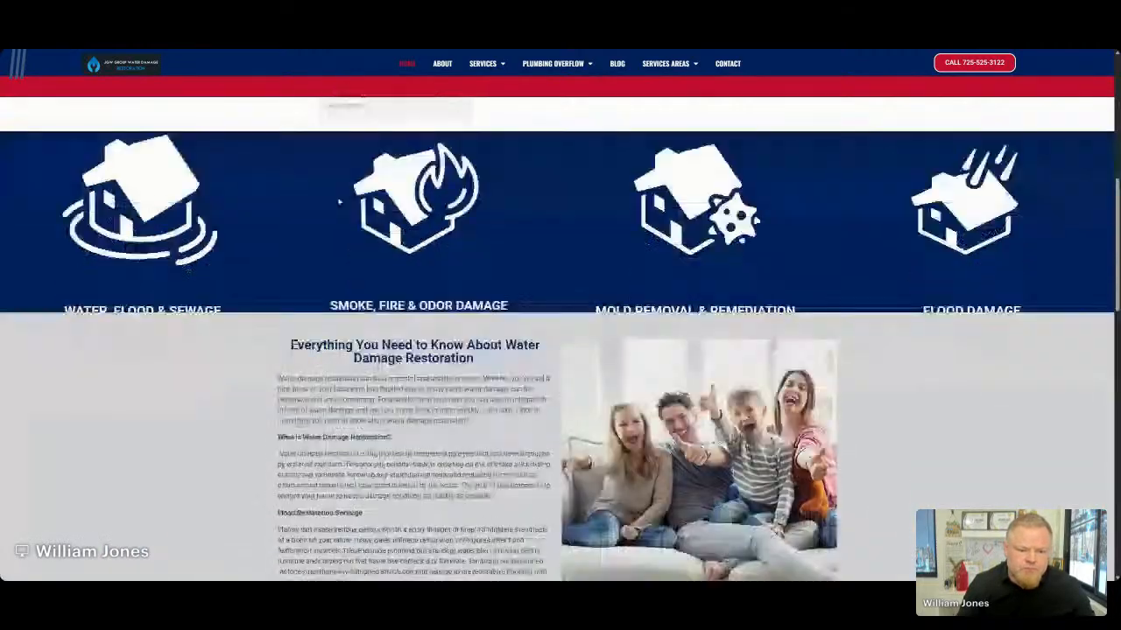
{"action": "scroll", "coordinate": [339, 202], "scroll_direction": "up", "scroll_amount": 5}
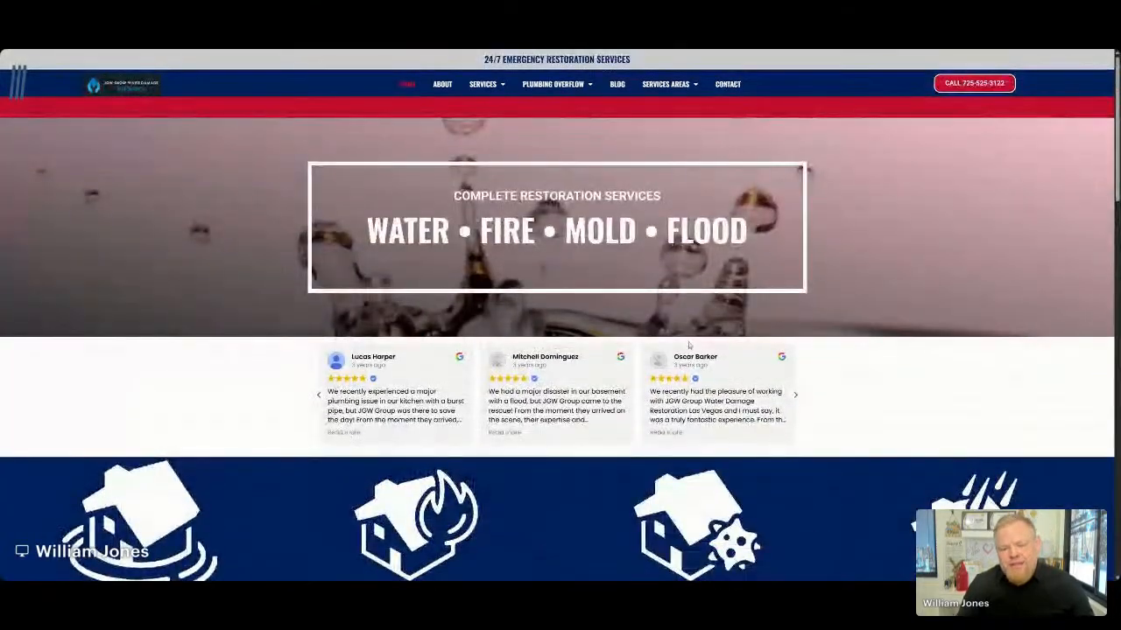
Step: Highlight the second reviewer's name in the Google reviews and examine the review cards and service tiles below
{"action": "triple_click", "coordinate": [544, 355]}
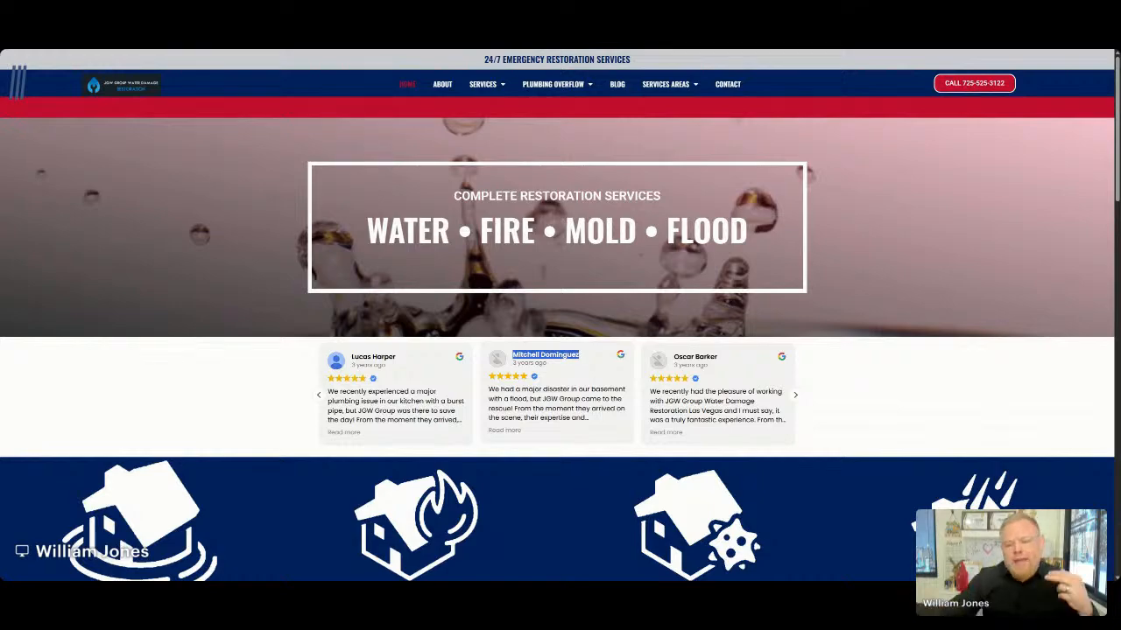
{"action": "scroll", "coordinate": [727, 247], "scroll_direction": "down", "scroll_amount": 3}
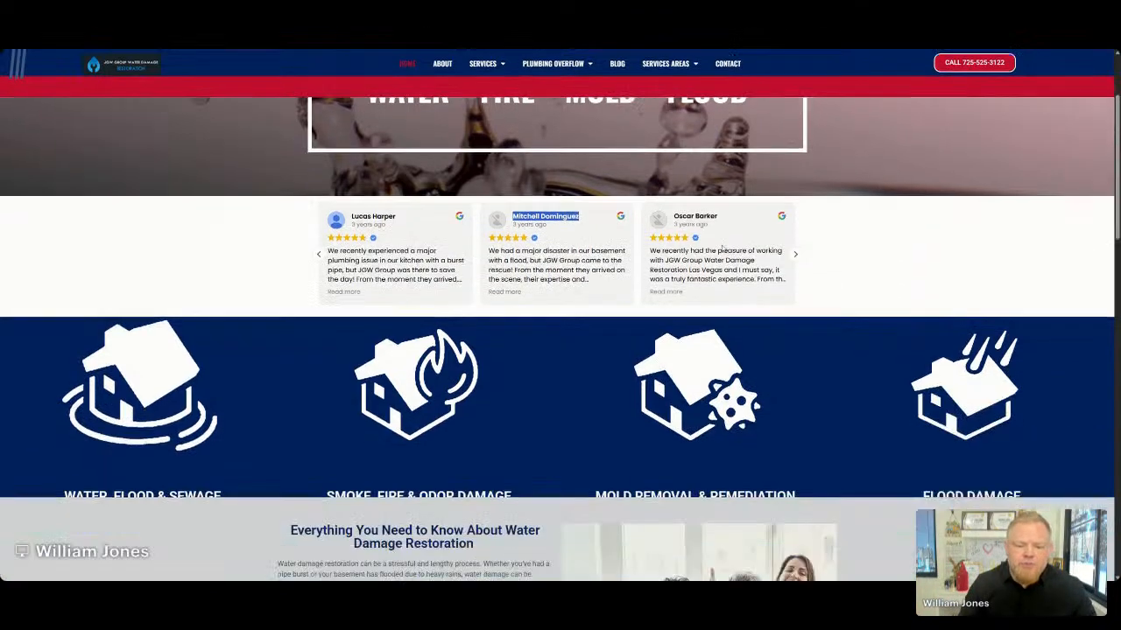
{"action": "scroll", "coordinate": [727, 247], "scroll_direction": "down", "scroll_amount": 2}
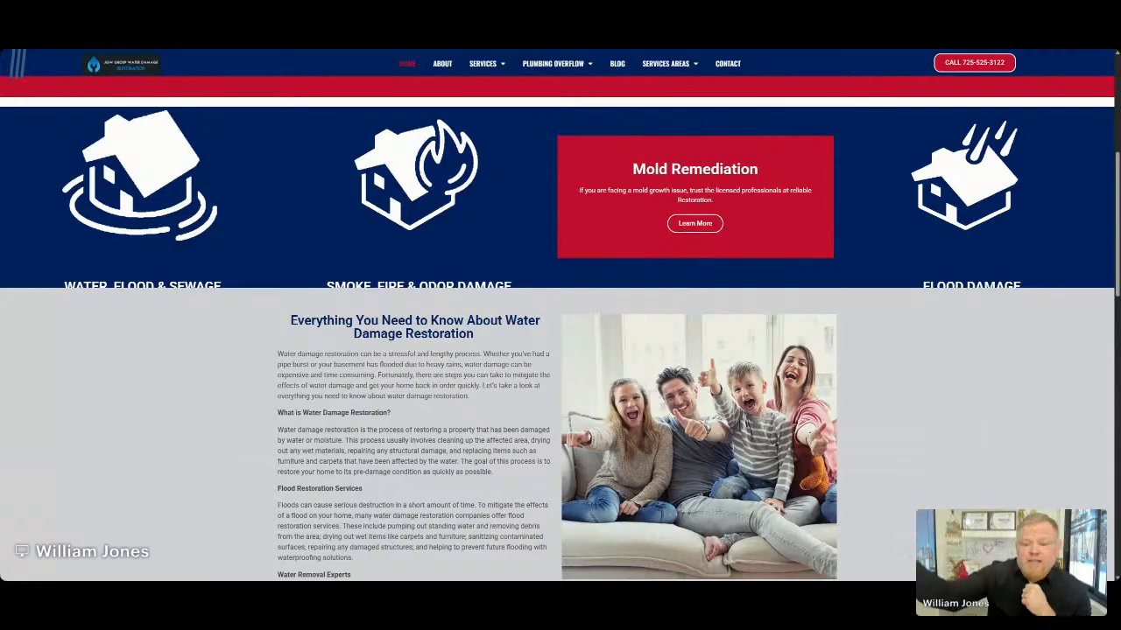
{"action": "scroll", "coordinate": [773, 282], "scroll_direction": "up", "scroll_amount": 4}
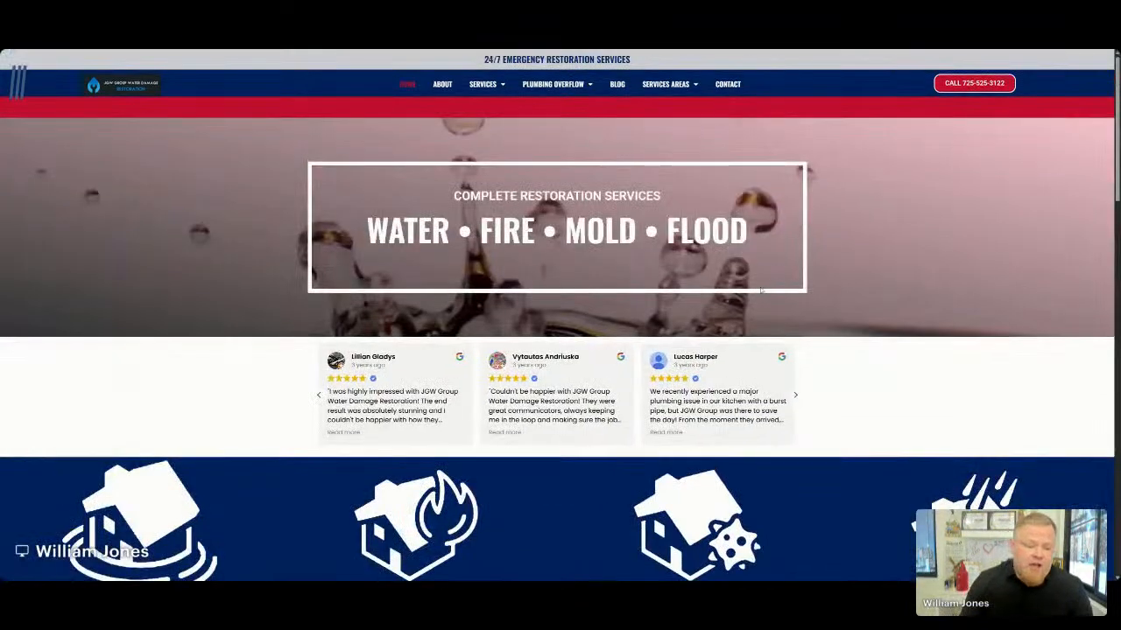
Step: Examine the home page's service tiles and water damage article, view the family photo on its own, and return to the page
{"action": "scroll", "coordinate": [773, 282], "scroll_direction": "down", "scroll_amount": 5}
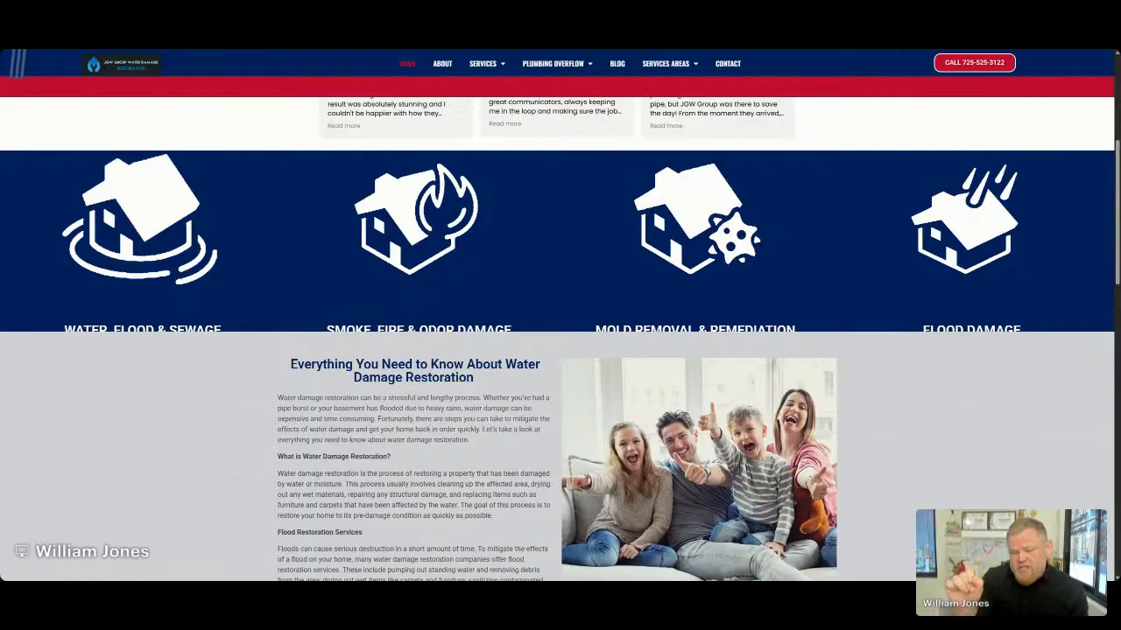
{"action": "scroll", "coordinate": [560, 339], "scroll_direction": "down", "scroll_amount": 3}
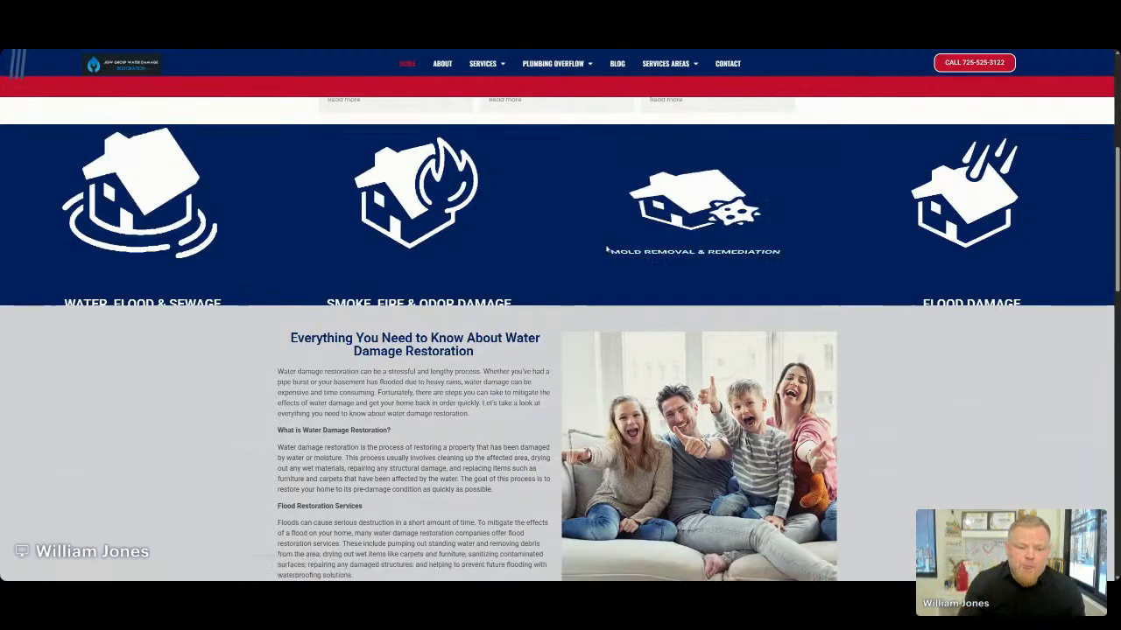
{"action": "scroll", "coordinate": [642, 244], "scroll_direction": "down", "scroll_amount": 2}
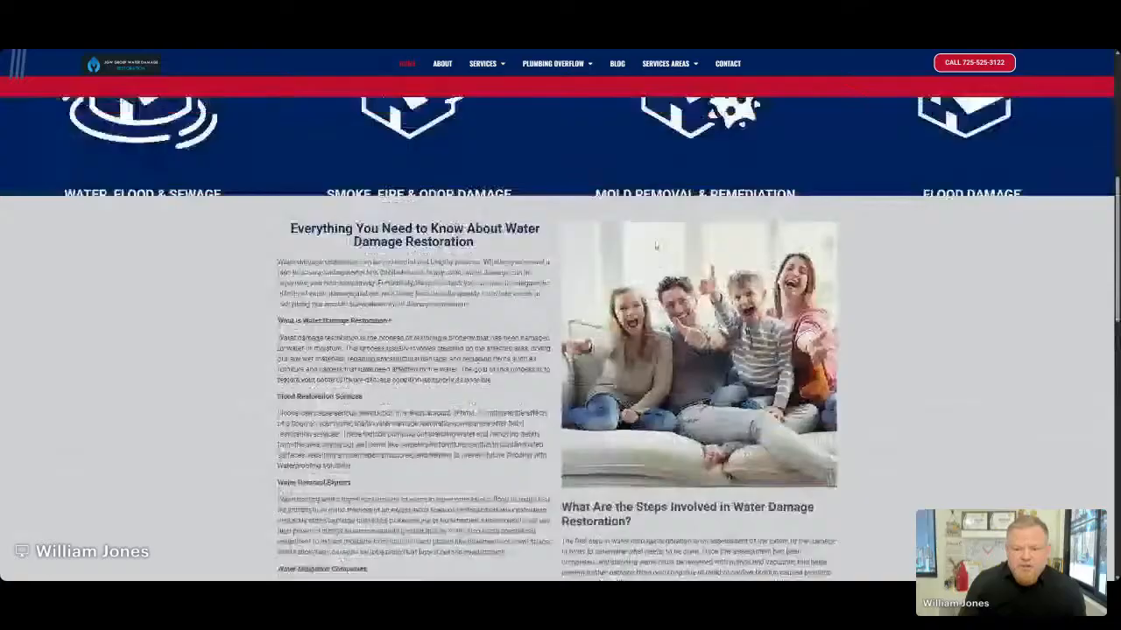
{"action": "scroll", "coordinate": [659, 214], "scroll_direction": "down", "scroll_amount": 3}
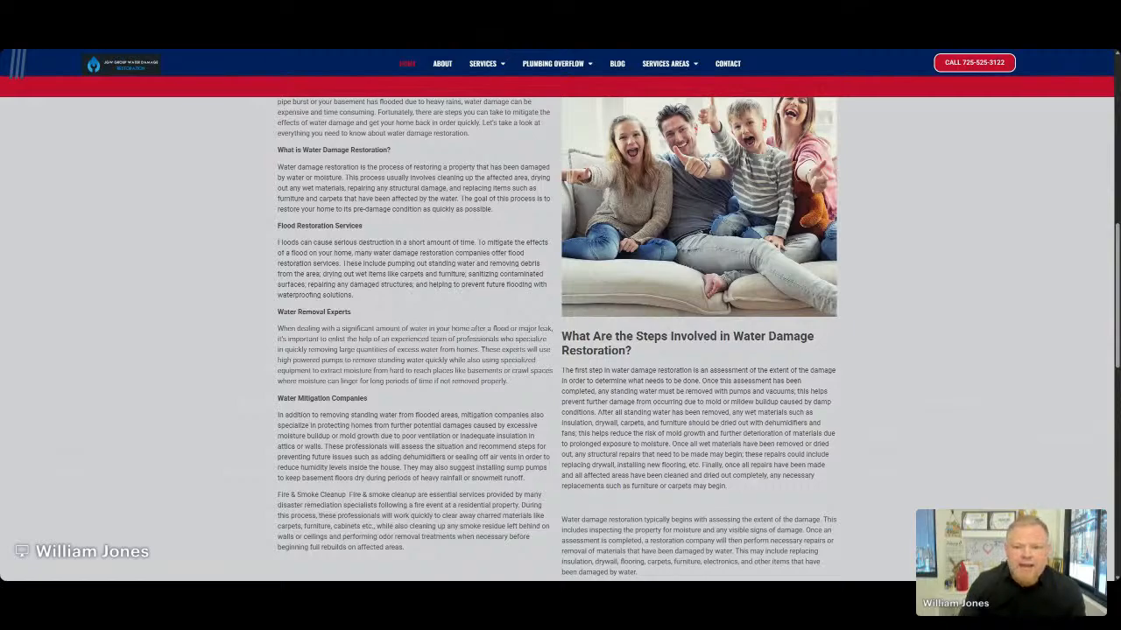
{"action": "key", "text": "ctrl+Tab"}
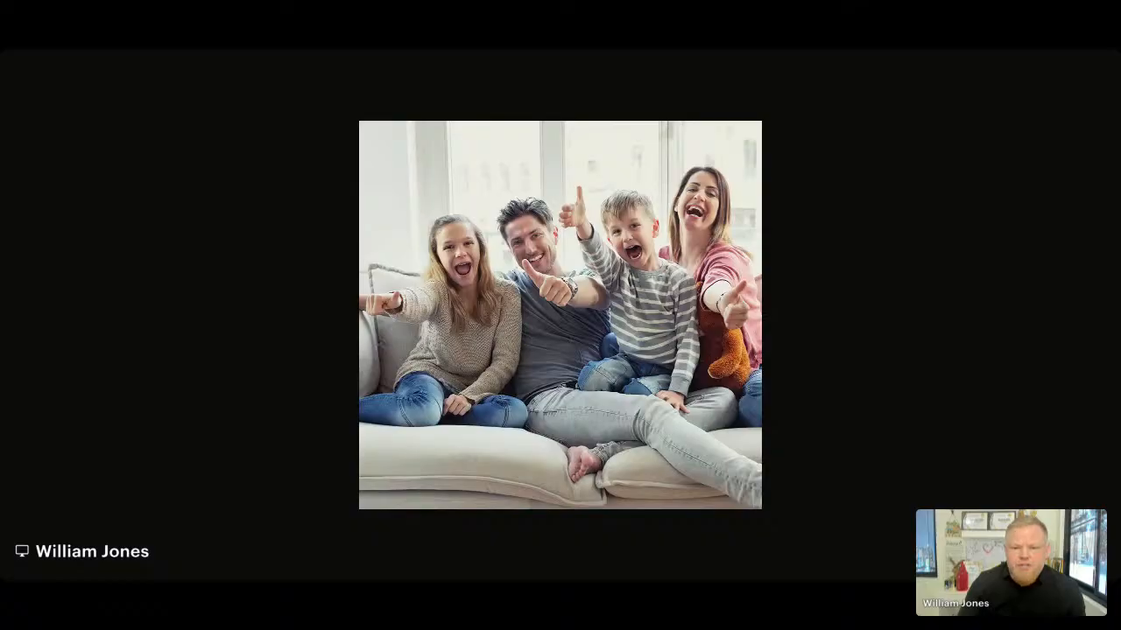
{"action": "key", "text": "alt+Left"}
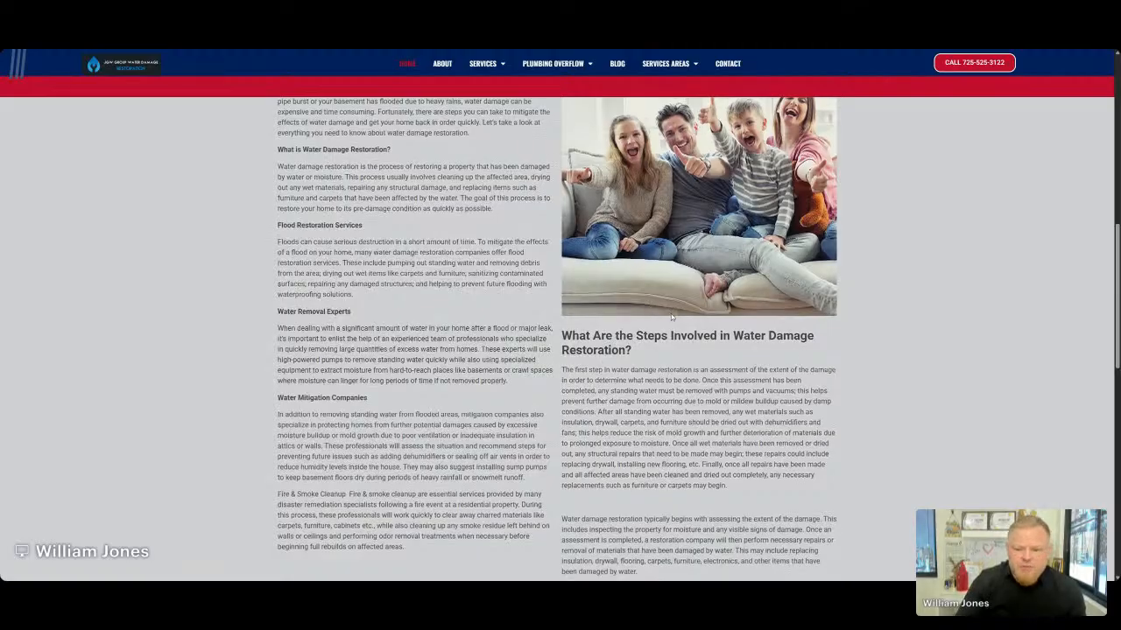
Step: Select all the text on the home page, count its words with Word Counter Plus, and clear the selection
{"action": "scroll", "coordinate": [774, 316], "scroll_direction": "down", "scroll_amount": 4}
{"action": "scroll", "coordinate": [671, 308], "scroll_direction": "up", "scroll_amount": 5}
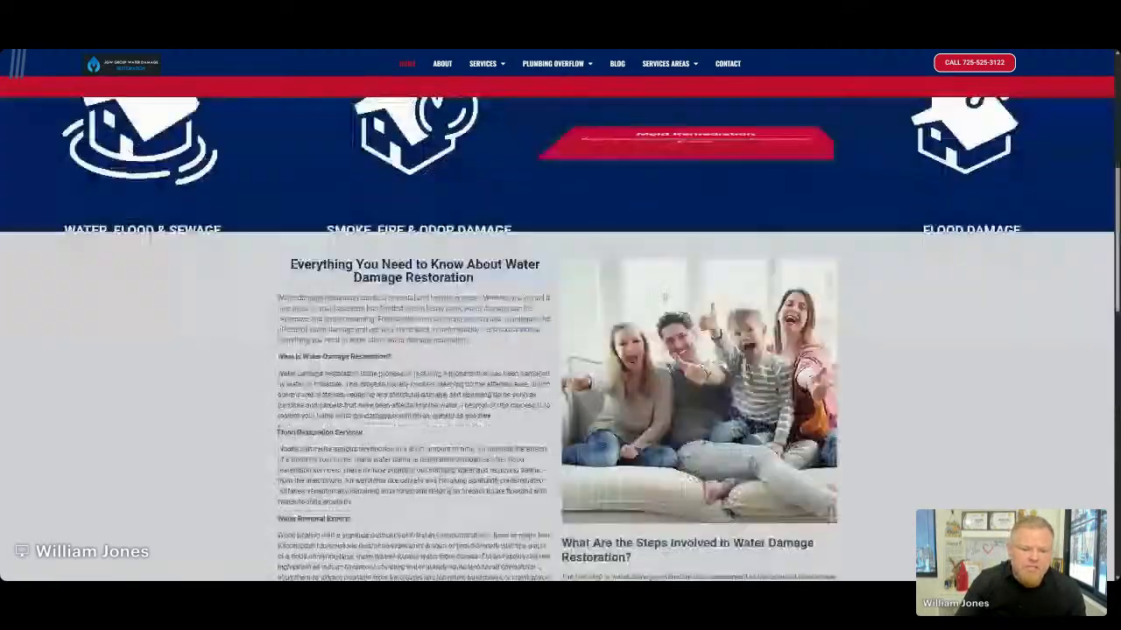
{"action": "scroll", "coordinate": [525, 227], "scroll_direction": "down", "scroll_amount": 10}
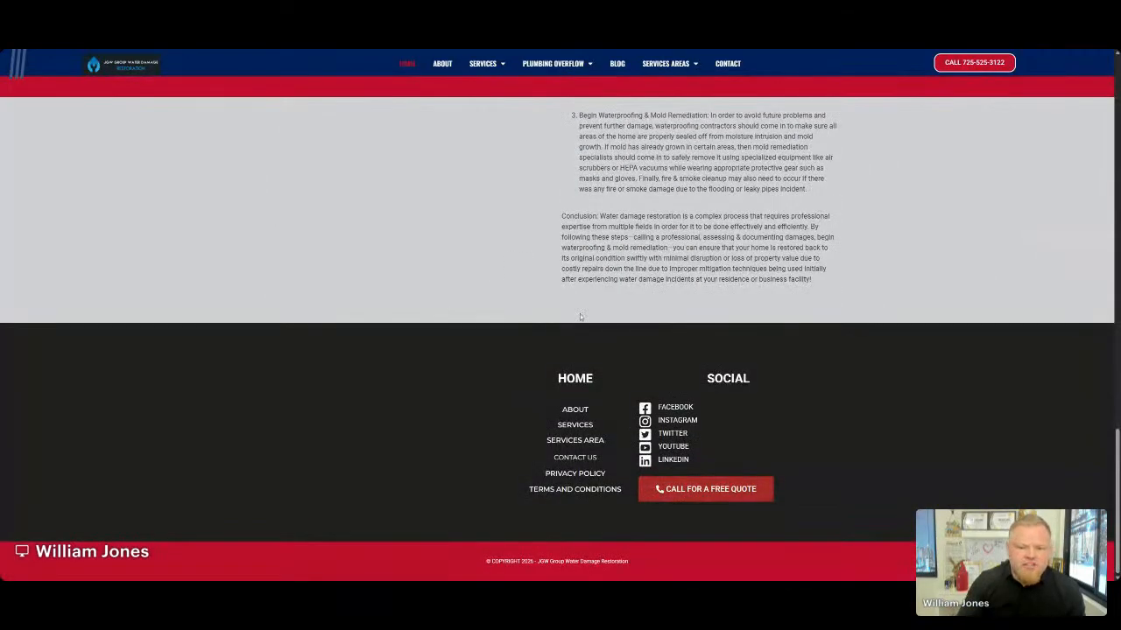
{"action": "scroll", "coordinate": [579, 313], "scroll_direction": "up", "scroll_amount": 15}
{"action": "scroll", "coordinate": [601, 308], "scroll_direction": "down", "scroll_amount": 10}
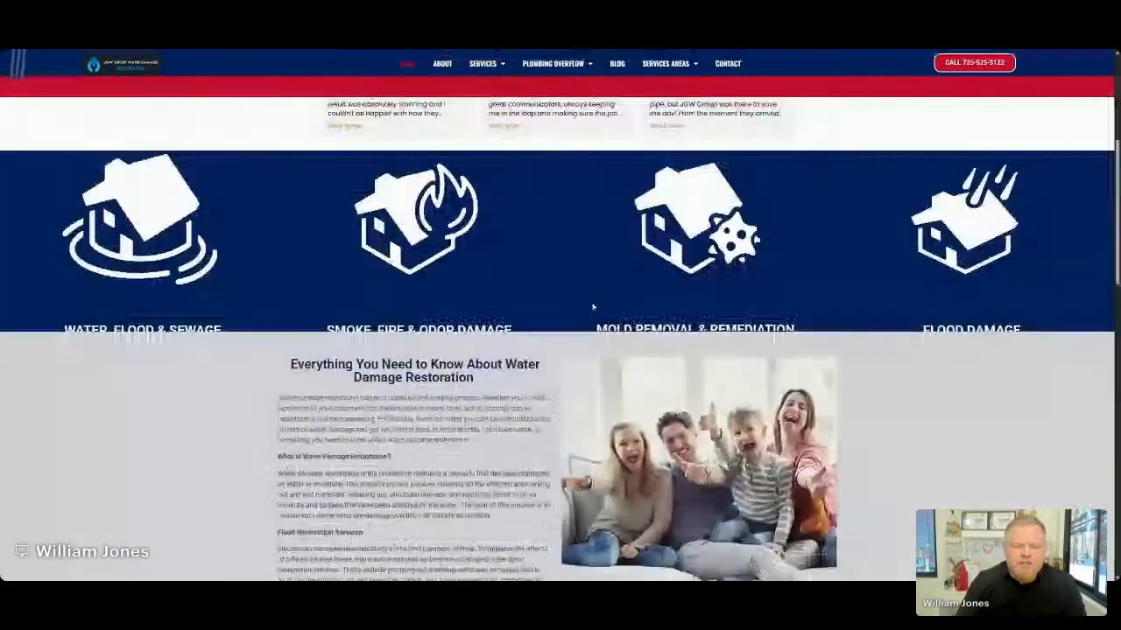
{"action": "key", "text": "ctrl+a"}
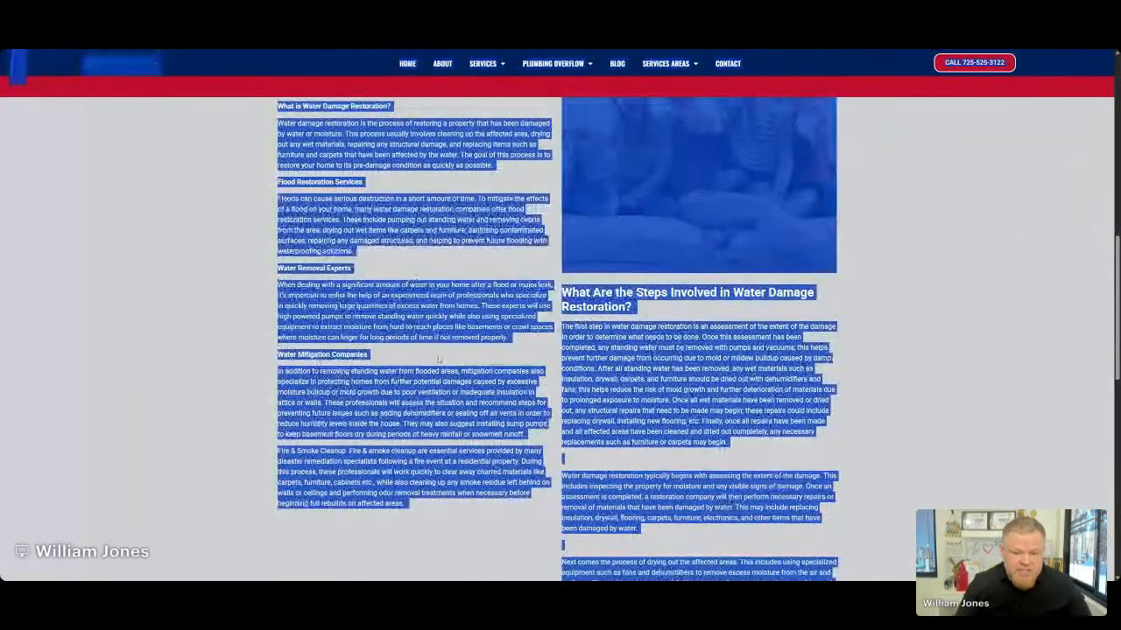
{"action": "left_click", "coordinate": [488, 447]}
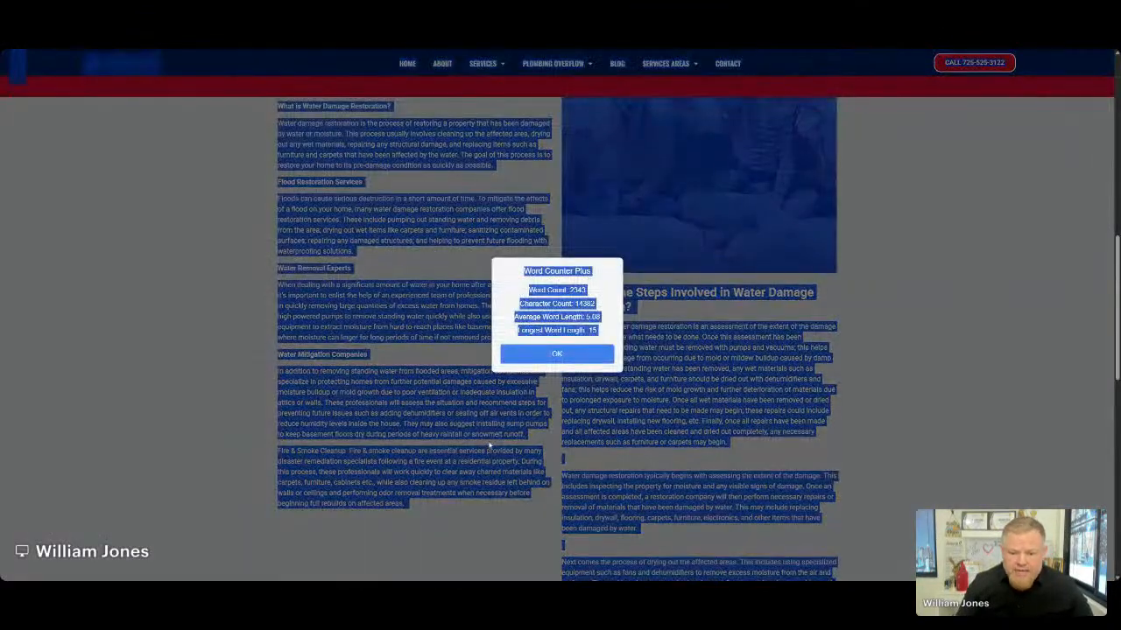
{"action": "left_click", "coordinate": [591, 359]}
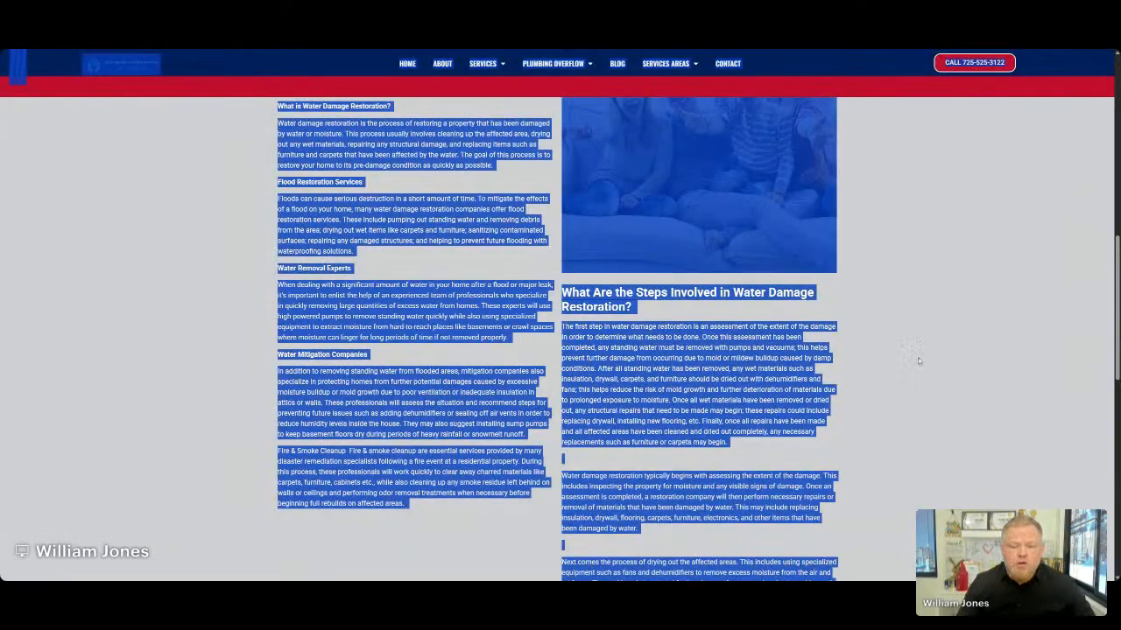
{"action": "left_click", "coordinate": [734, 335]}
Step: Review the whole home page from the hero section through to the footer links
{"action": "scroll", "coordinate": [734, 334], "scroll_direction": "up", "scroll_amount": 10}
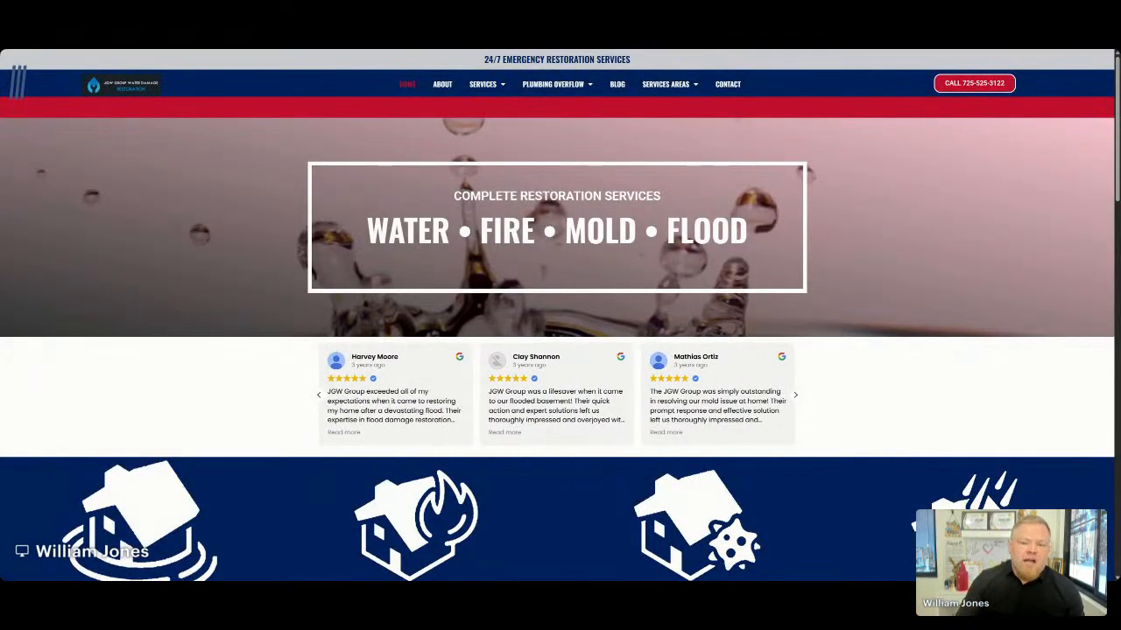
{"action": "scroll", "coordinate": [527, 187], "scroll_direction": "down", "scroll_amount": 20}
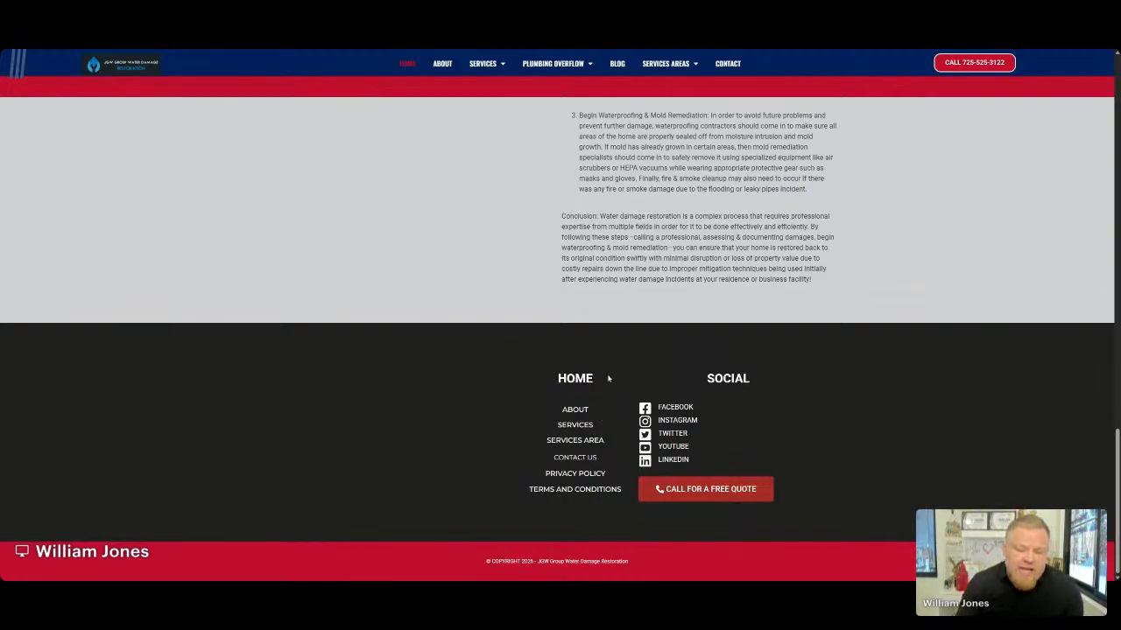
{"action": "scroll", "coordinate": [608, 421], "scroll_direction": "up", "scroll_amount": 20}
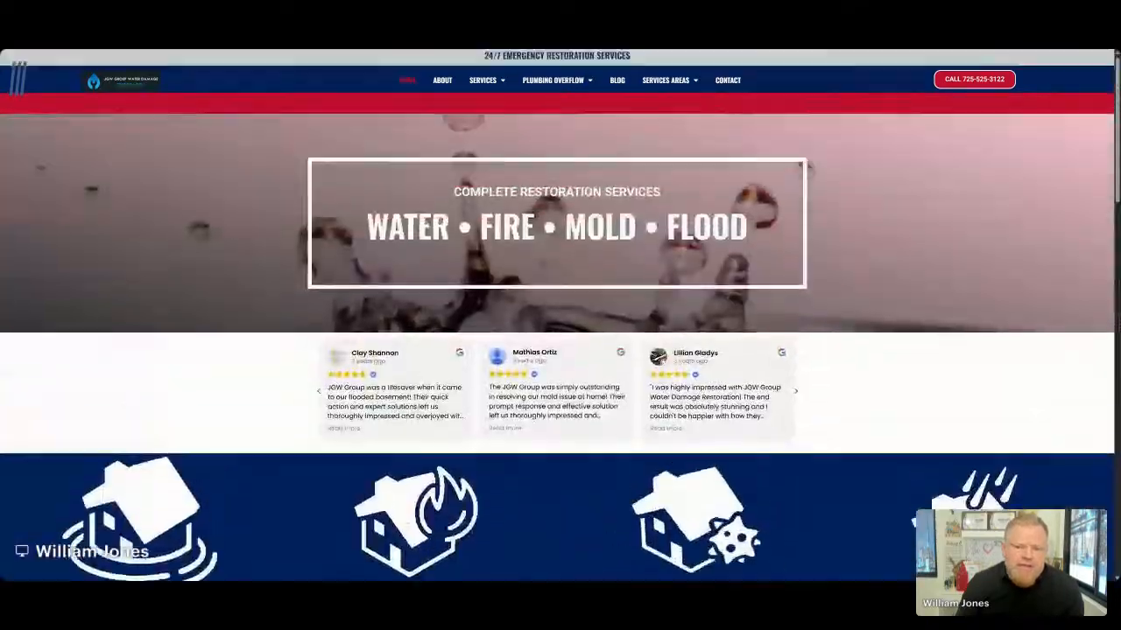
Step: Open the About page and look it over from the rating logos to the embedded map and footer
{"action": "left_click", "coordinate": [442, 84]}
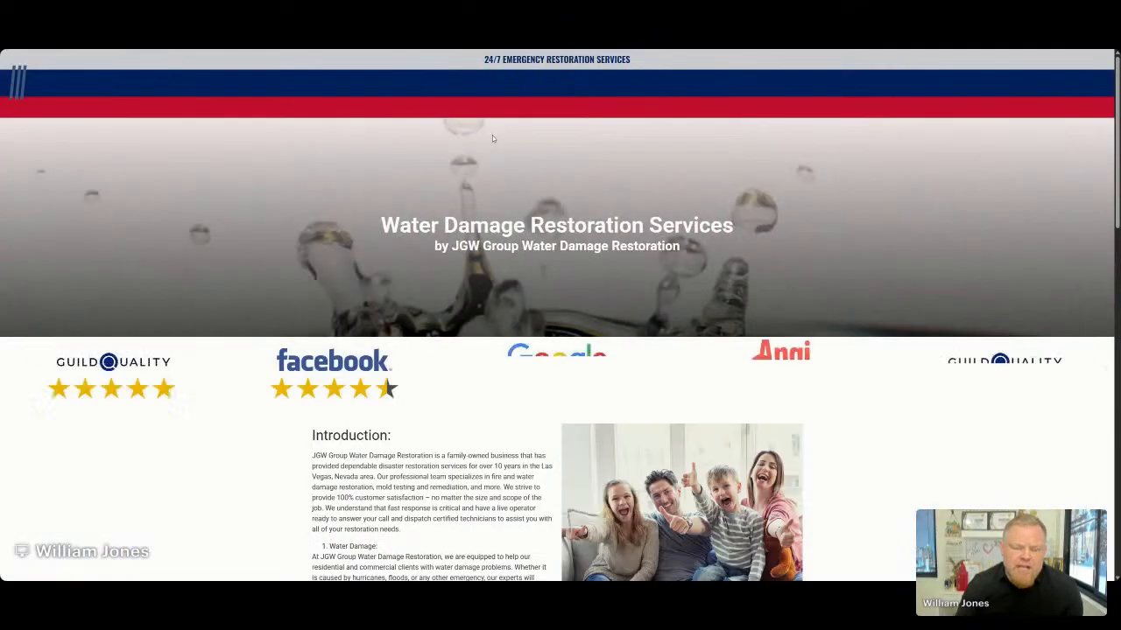
{"action": "scroll", "coordinate": [492, 138], "scroll_direction": "down", "scroll_amount": 5}
{"action": "scroll", "coordinate": [492, 138], "scroll_direction": "down", "scroll_amount": 8}
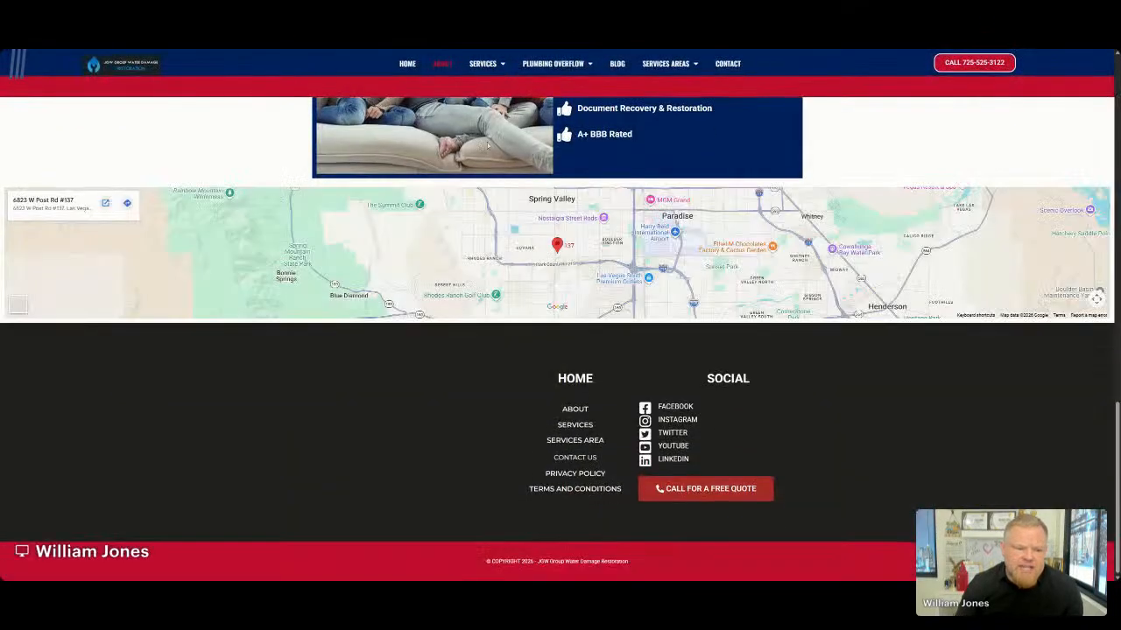
{"action": "scroll", "coordinate": [518, 154], "scroll_direction": "up", "scroll_amount": 12}
{"action": "scroll", "coordinate": [498, 151], "scroll_direction": "up", "scroll_amount": 2}
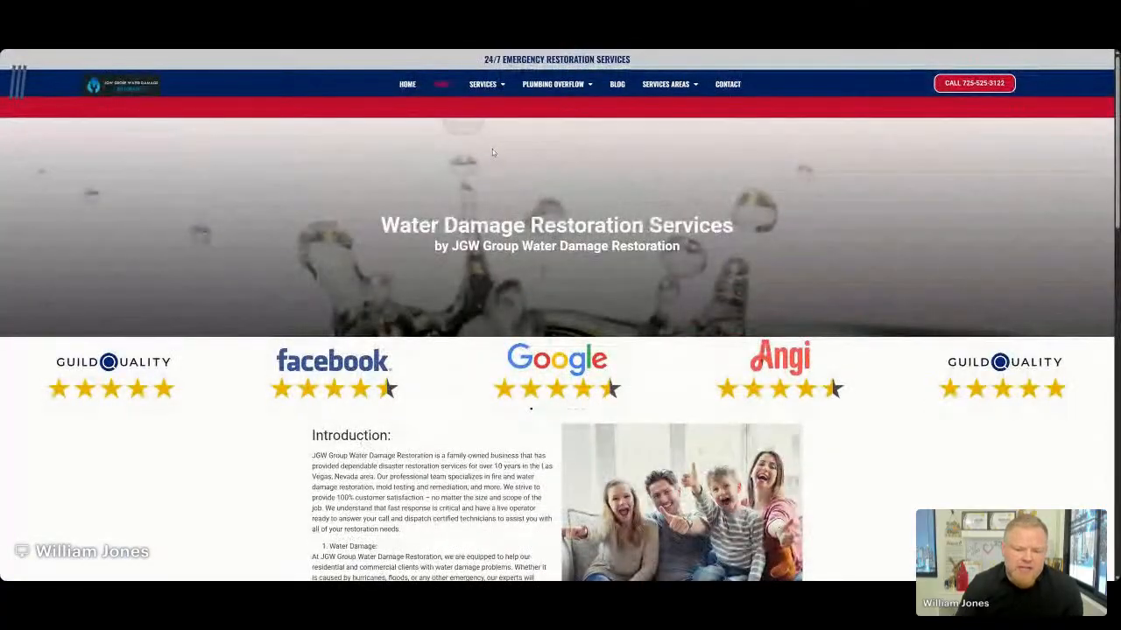
Step: Examine the About page's Introduction text, its "Why Choose Reliable Restoration" list and the embedded map
{"action": "scroll", "coordinate": [487, 151], "scroll_direction": "down", "scroll_amount": 10}
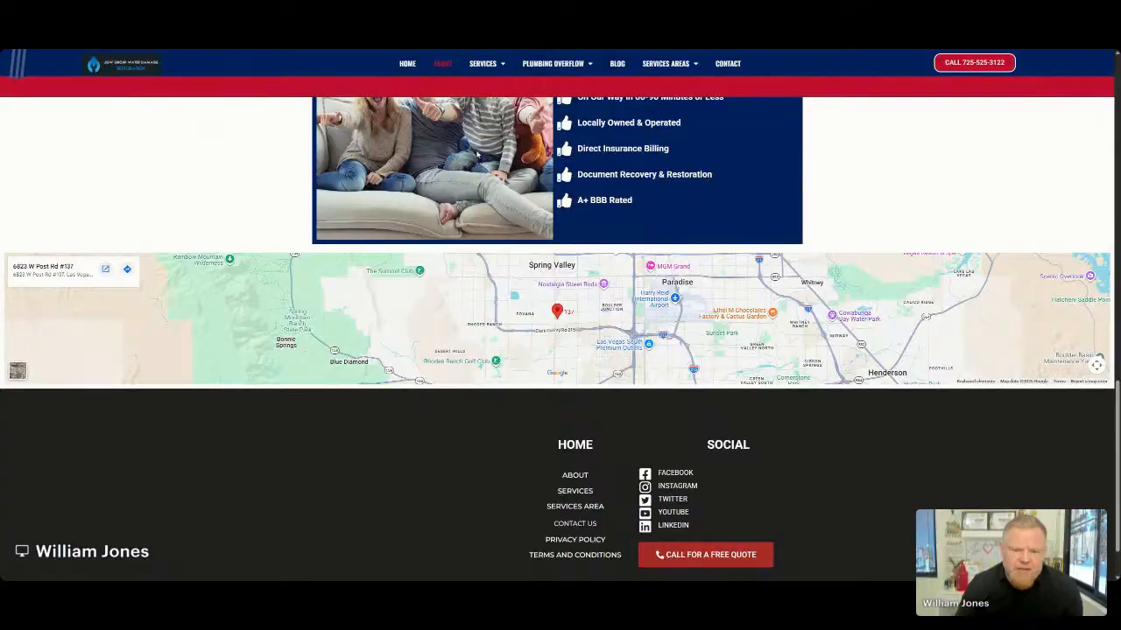
{"action": "scroll", "coordinate": [478, 150], "scroll_direction": "up", "scroll_amount": 8}
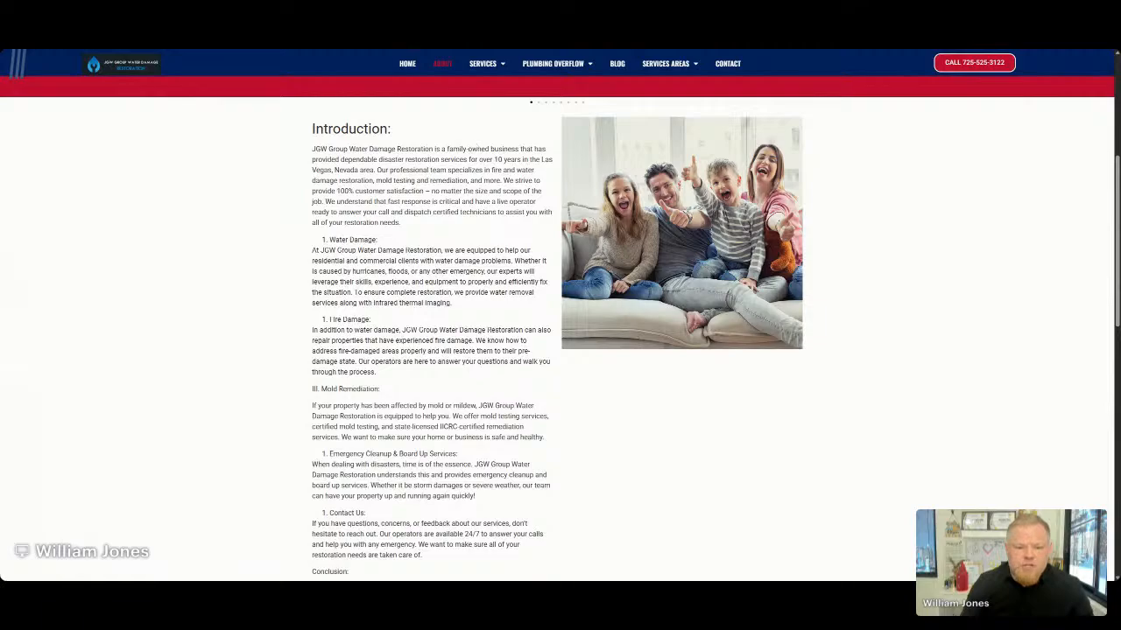
{"action": "scroll", "coordinate": [477, 320], "scroll_direction": "down", "scroll_amount": 7}
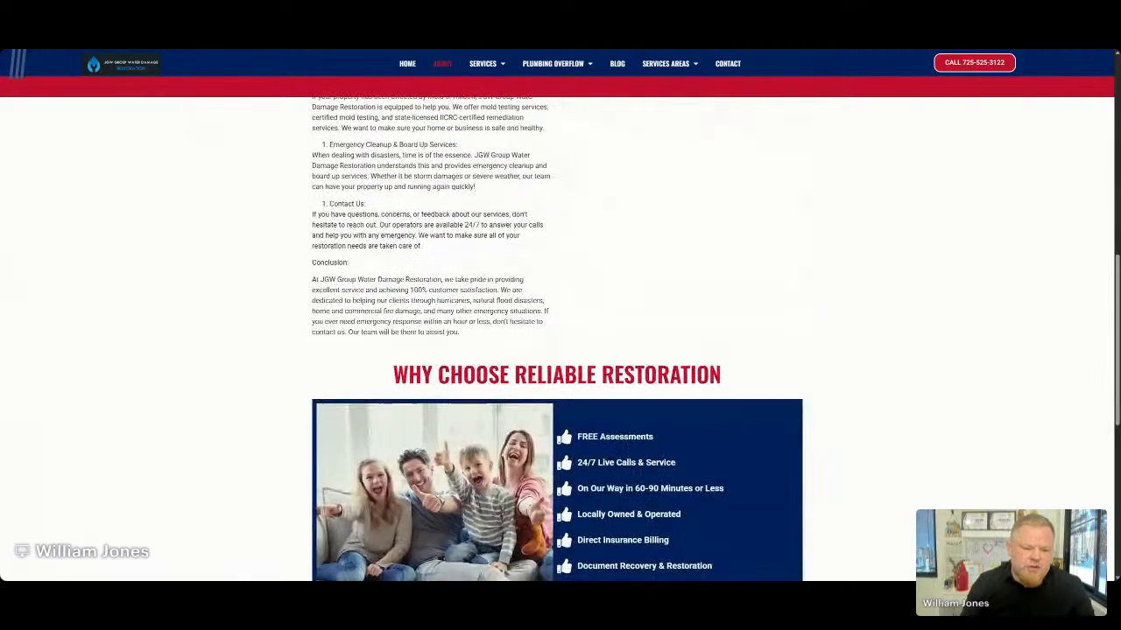
{"action": "scroll", "coordinate": [439, 280], "scroll_direction": "up", "scroll_amount": 10}
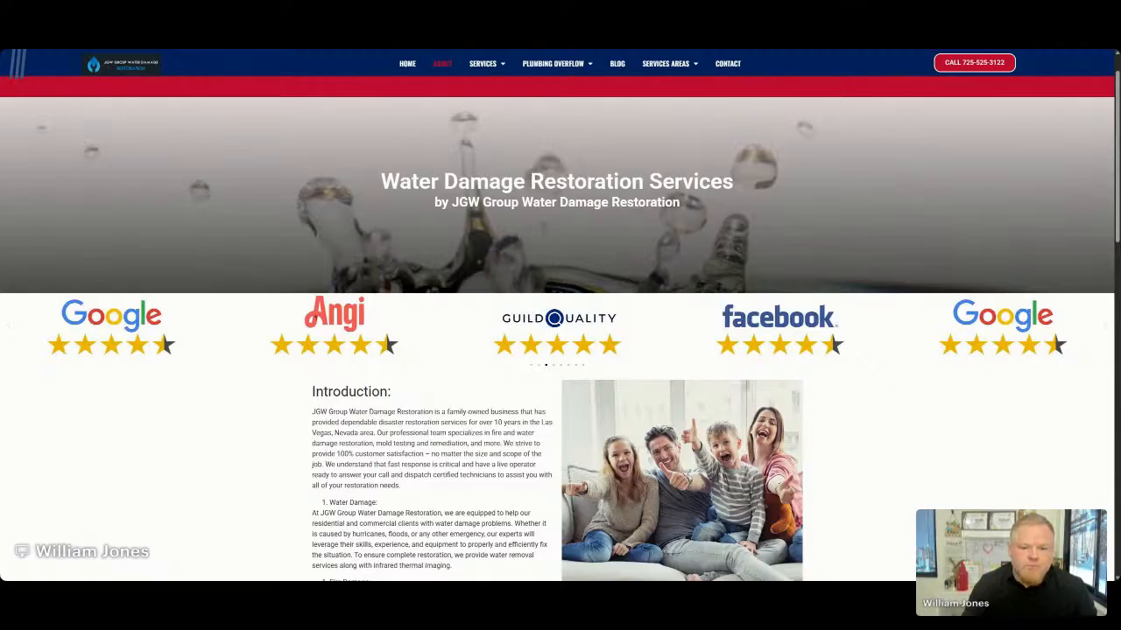
Step: Open the Emergency Water Damage Restoration page and check which services are listed under Services in the site navigation
{"action": "mouse_move", "coordinate": [483, 64]}
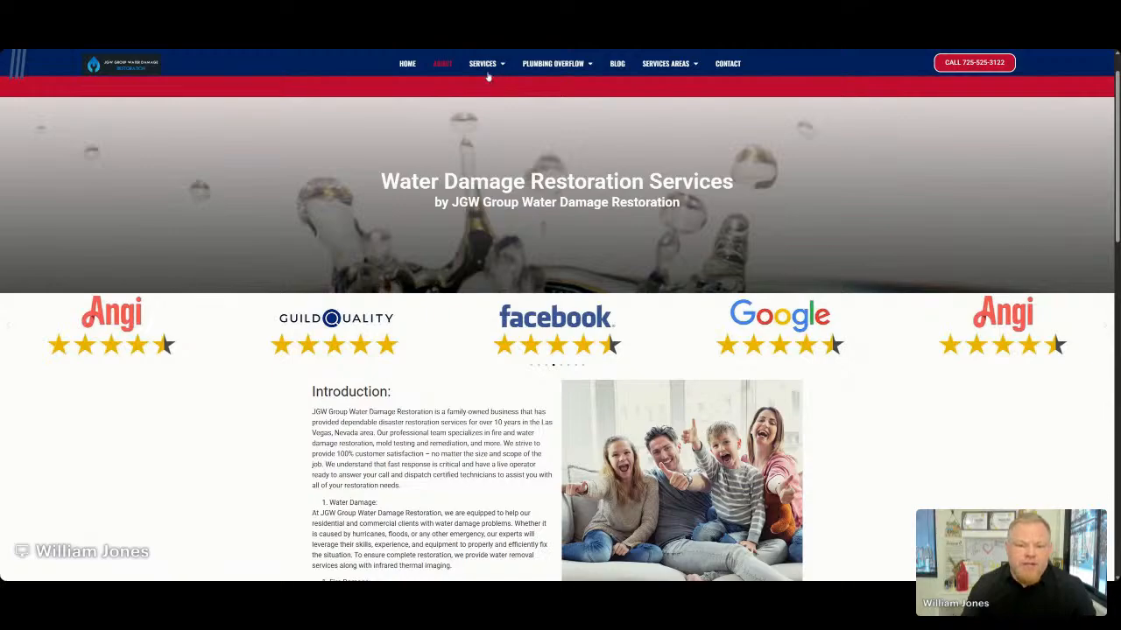
{"action": "scroll", "coordinate": [488, 70], "scroll_direction": "up", "scroll_amount": 1}
{"action": "left_click", "coordinate": [485, 85]}
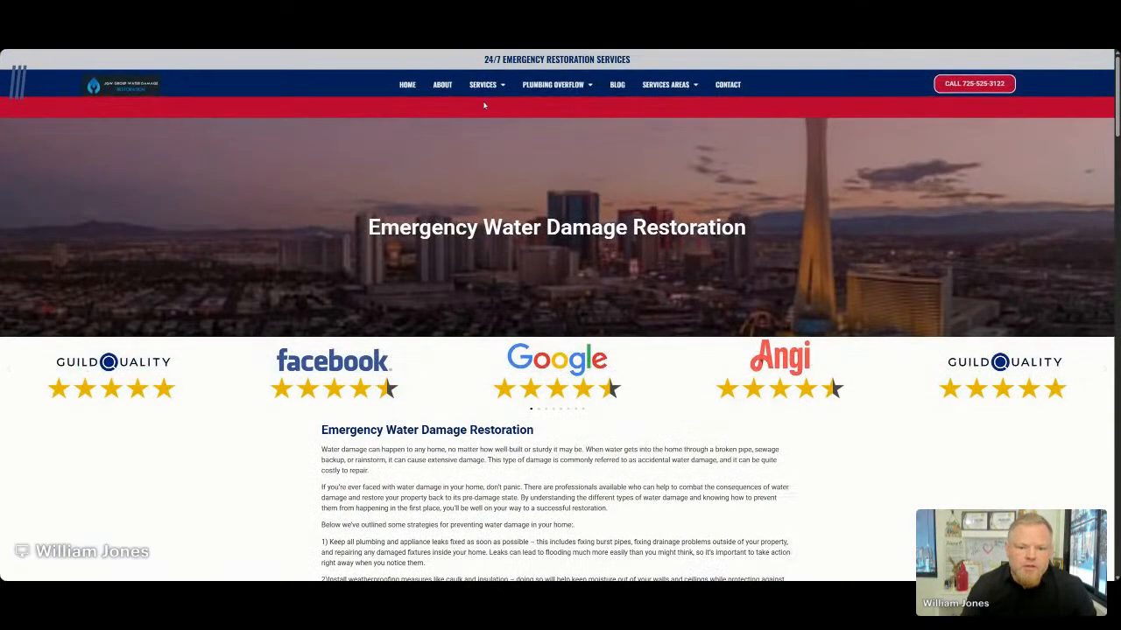
{"action": "mouse_move", "coordinate": [483, 91]}
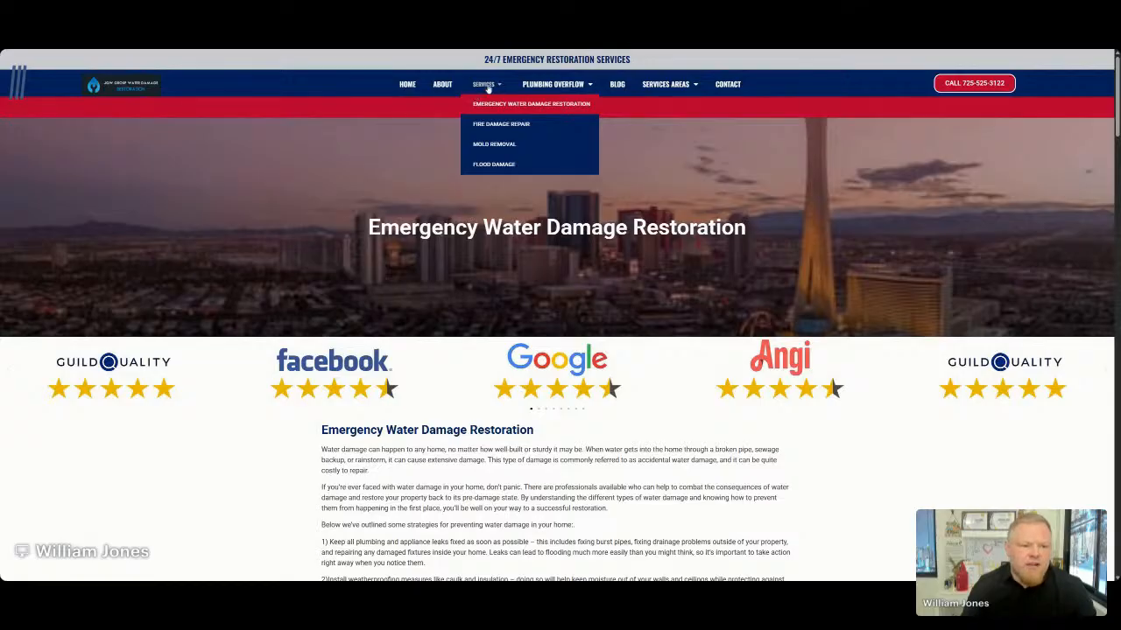
{"action": "left_click", "coordinate": [487, 88]}
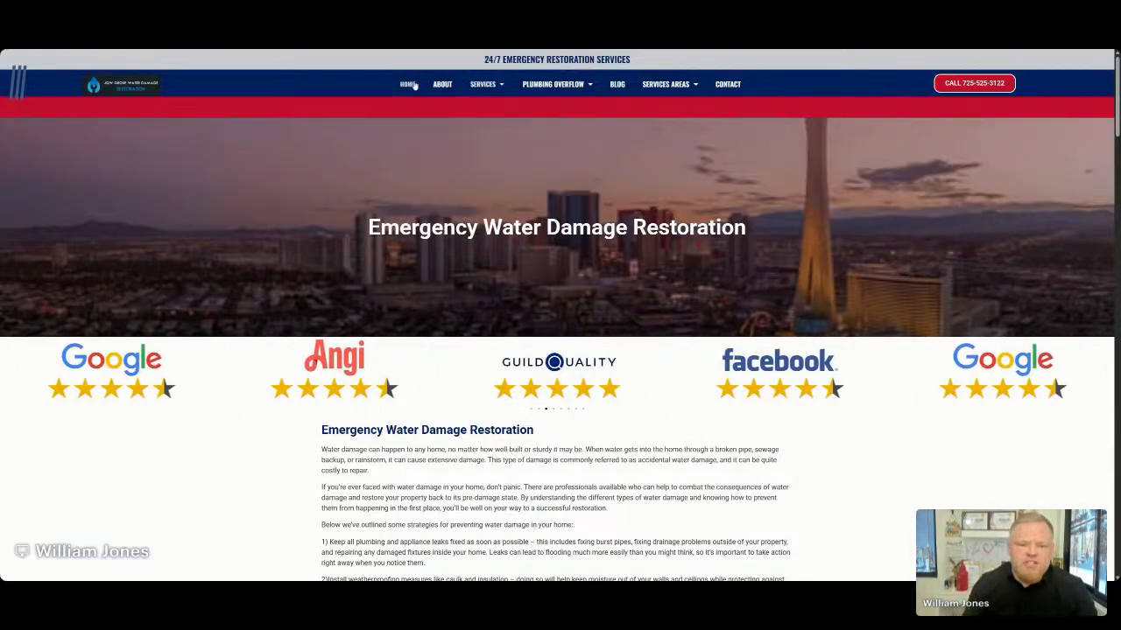
{"action": "left_click", "coordinate": [484, 91]}
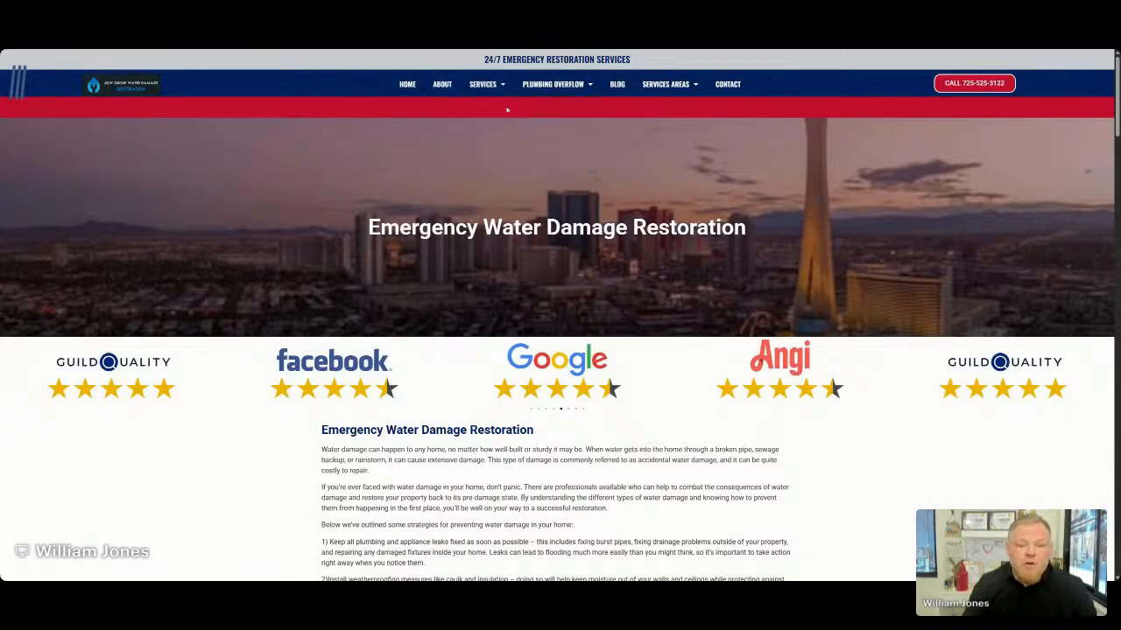
Step: Examine the Emergency Water Damage Restoration page's content, including its water damage advice and fire damage repair sections
{"action": "scroll", "coordinate": [500, 105], "scroll_direction": "down", "scroll_amount": 15}
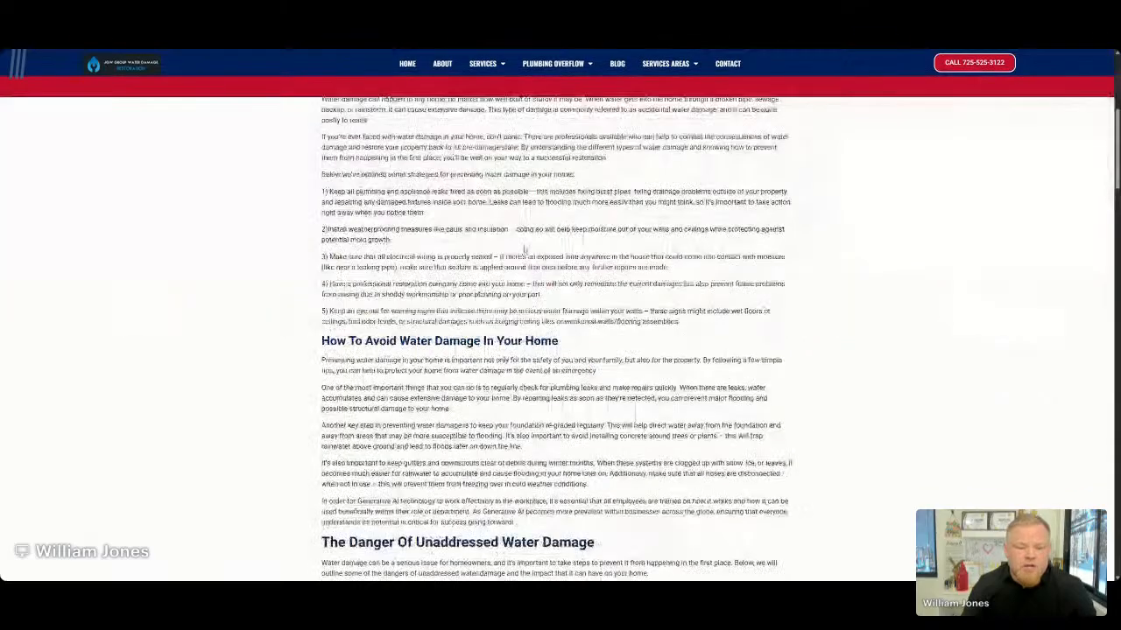
{"action": "scroll", "coordinate": [560, 316], "scroll_direction": "up", "scroll_amount": 15}
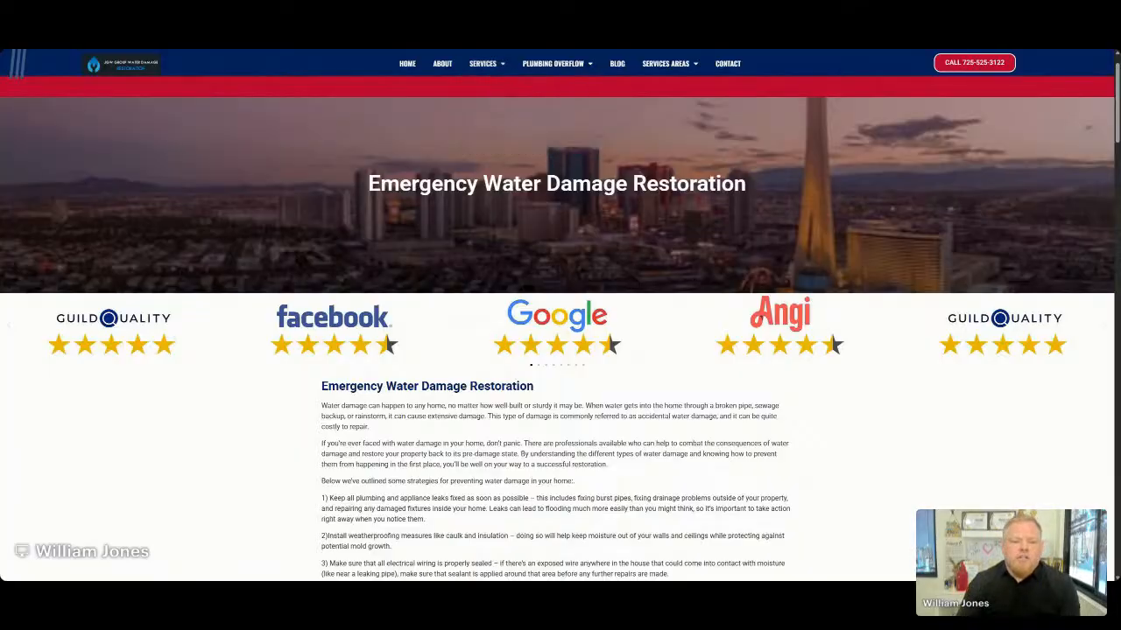
{"action": "scroll", "coordinate": [578, 169], "scroll_direction": "down", "scroll_amount": 12}
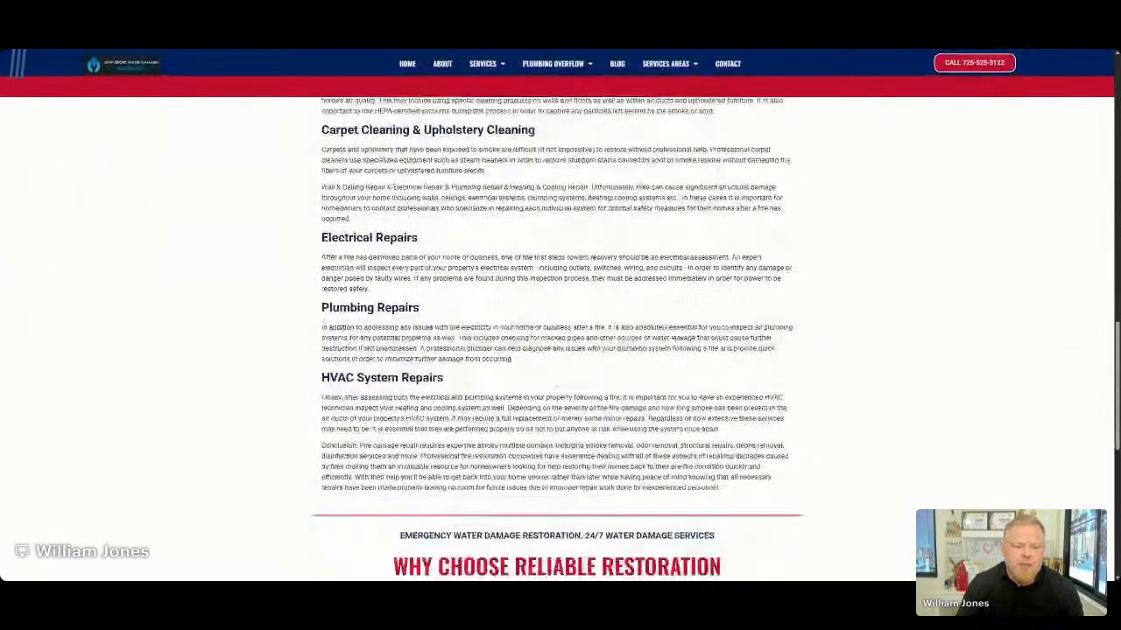
{"action": "scroll", "coordinate": [574, 166], "scroll_direction": "down", "scroll_amount": 5}
{"action": "scroll", "coordinate": [574, 166], "scroll_direction": "up", "scroll_amount": 10}
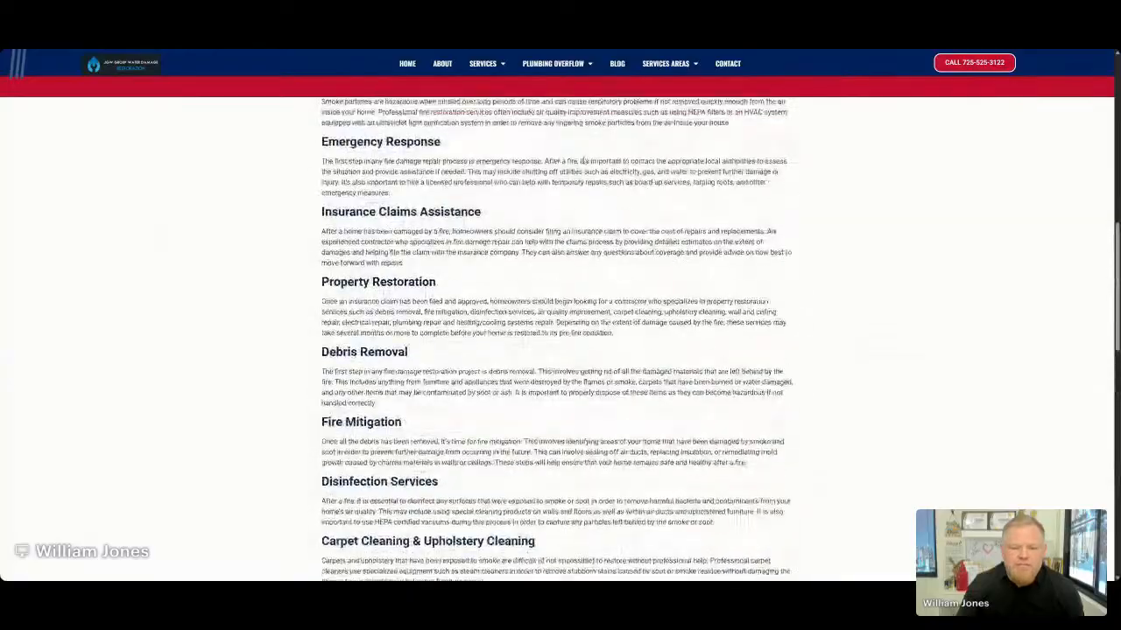
Step: Examine the Fire Damage Repair page, from its before-and-after photos and repair sections to the "Why Choose Reliable Restoration" list
{"action": "scroll", "coordinate": [581, 163], "scroll_direction": "up", "scroll_amount": 10}
{"action": "mouse_move", "coordinate": [486, 92]}
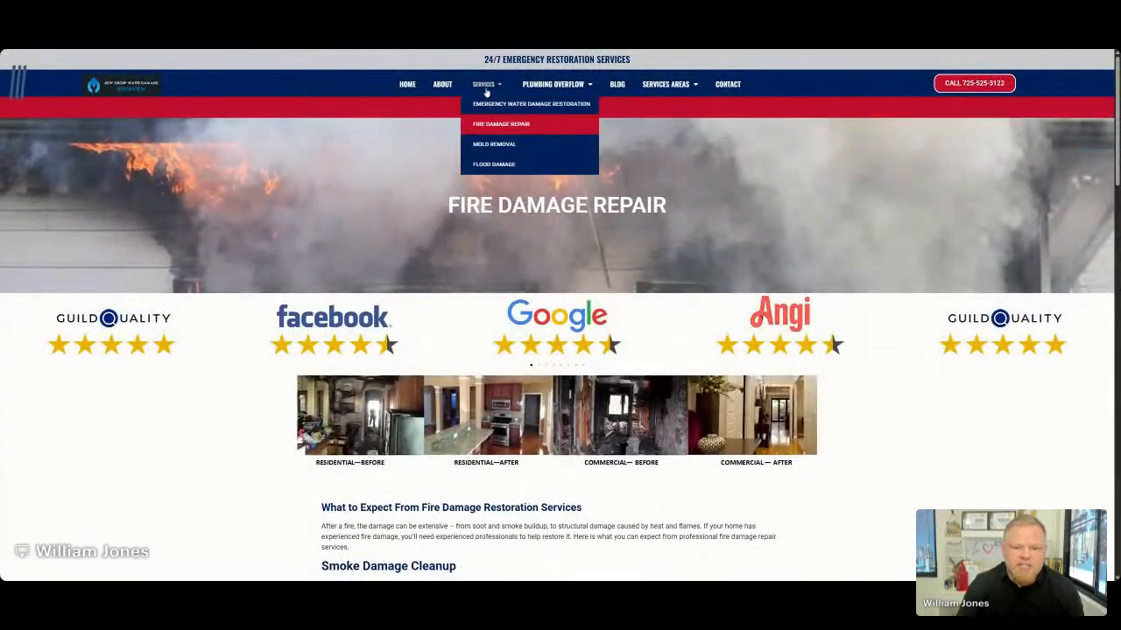
{"action": "scroll", "coordinate": [516, 132], "scroll_direction": "down", "scroll_amount": 4}
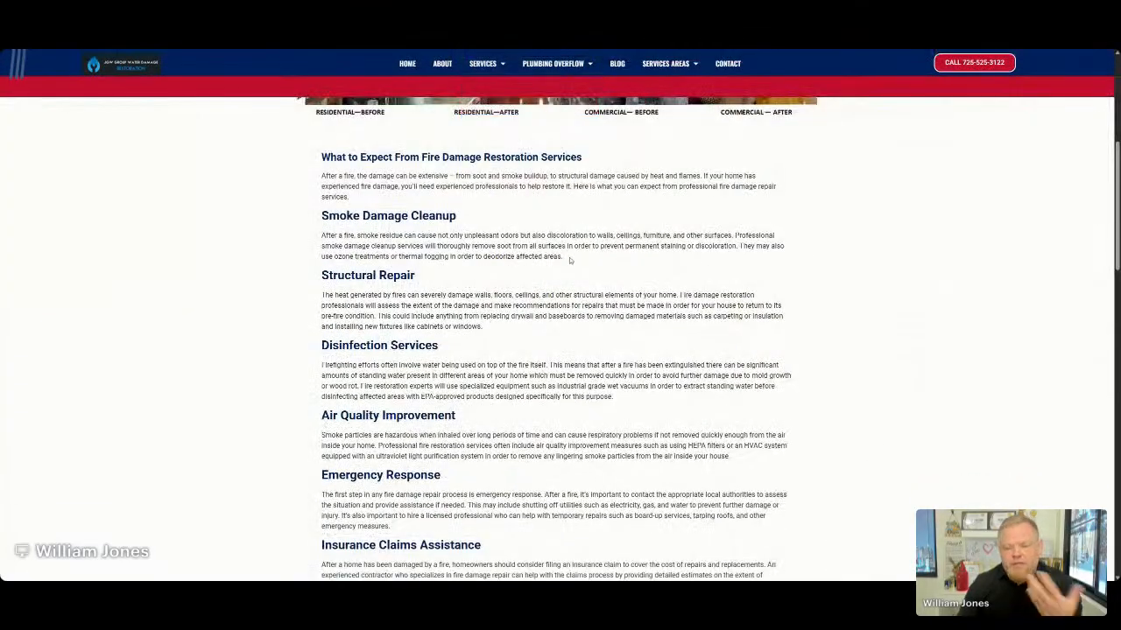
{"action": "scroll", "coordinate": [569, 260], "scroll_direction": "down", "scroll_amount": 15}
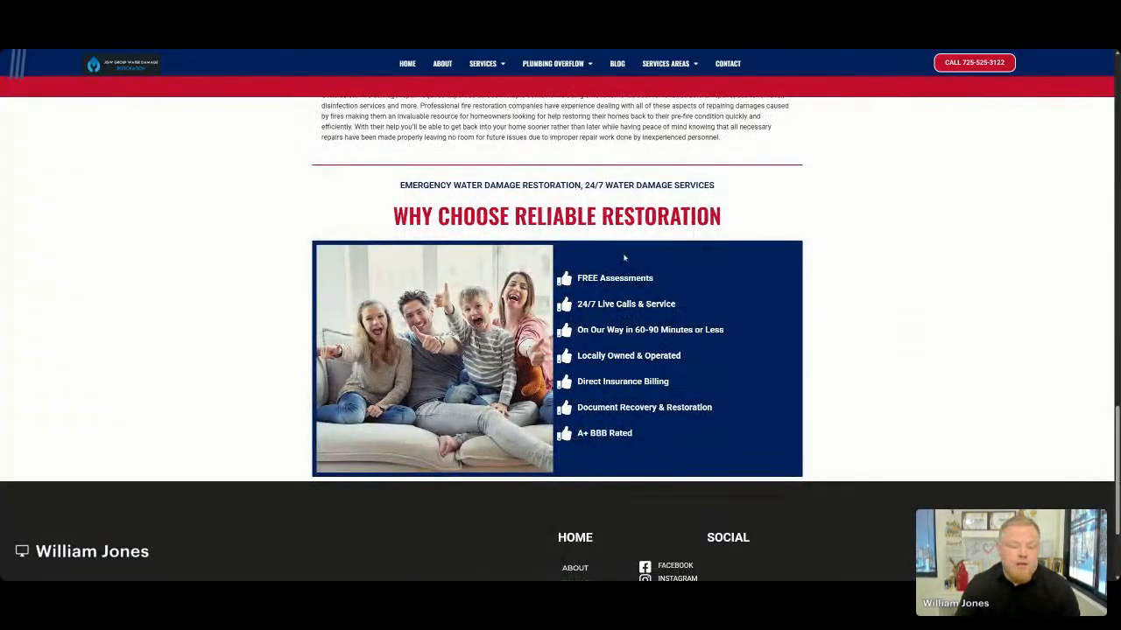
{"action": "scroll", "coordinate": [627, 257], "scroll_direction": "up", "scroll_amount": 10}
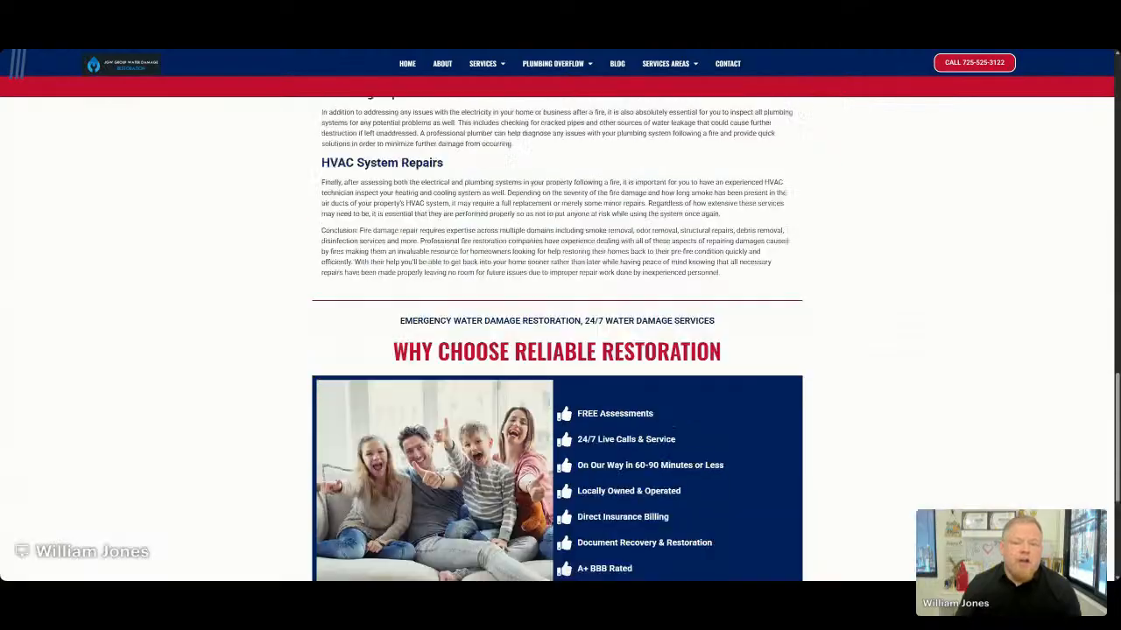
Step: Open the Mold Removal page and look it over from the rating logos and service sections to the footer
{"action": "scroll", "coordinate": [560, 338], "scroll_direction": "up", "scroll_amount": 12}
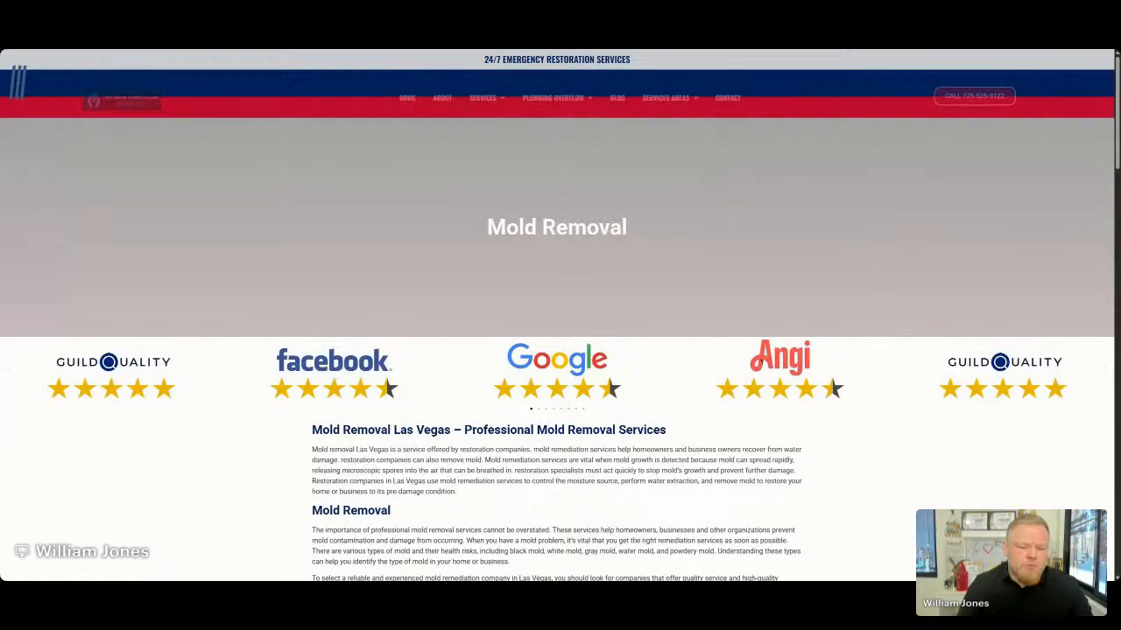
{"action": "scroll", "coordinate": [560, 333], "scroll_direction": "down", "scroll_amount": 10}
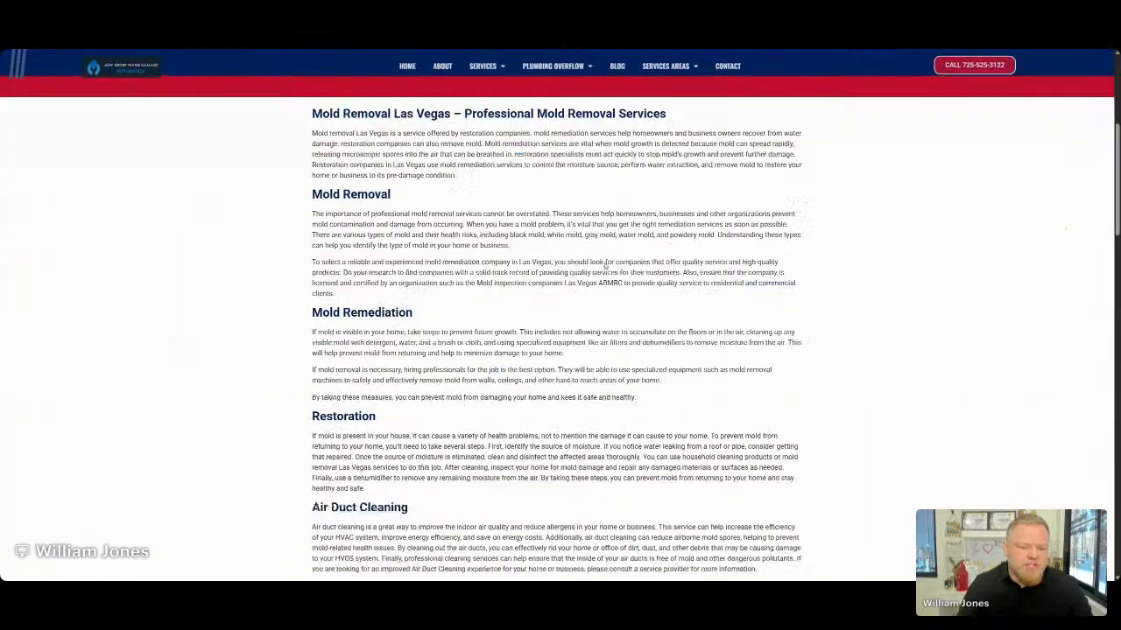
{"action": "scroll", "coordinate": [584, 265], "scroll_direction": "down", "scroll_amount": 10}
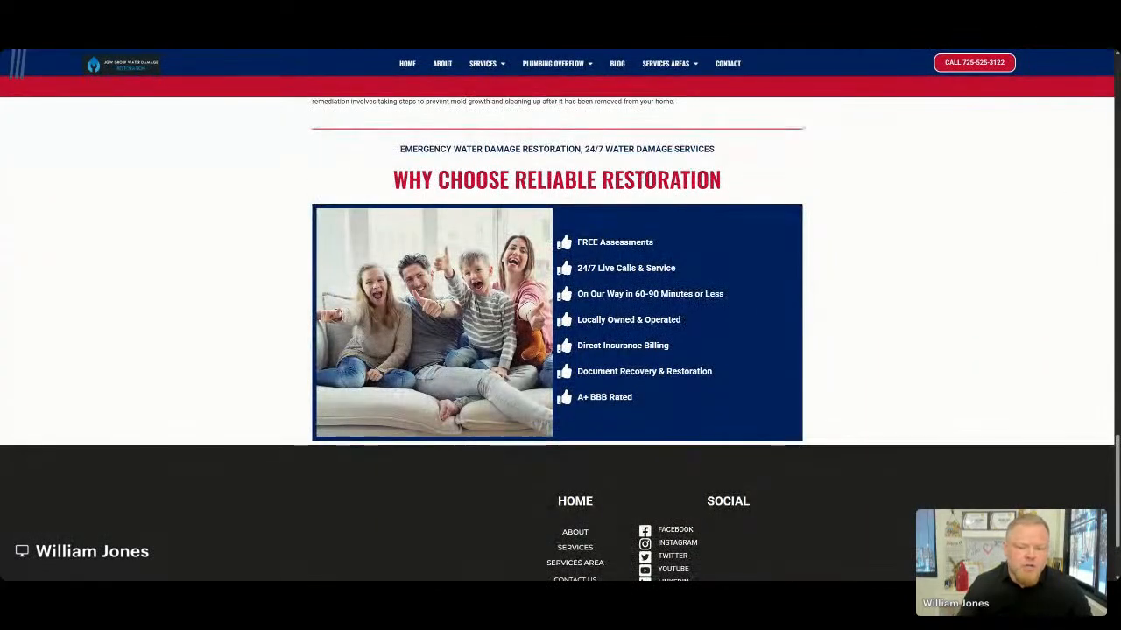
{"action": "scroll", "coordinate": [794, 380], "scroll_direction": "down", "scroll_amount": 2}
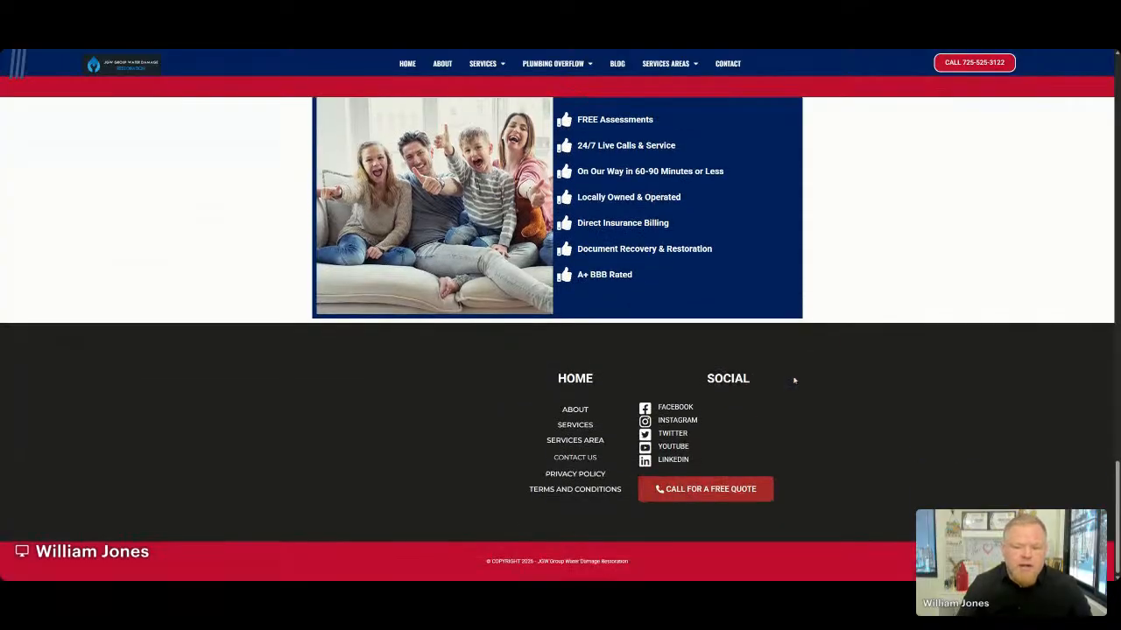
{"action": "scroll", "coordinate": [785, 366], "scroll_direction": "up", "scroll_amount": 1}
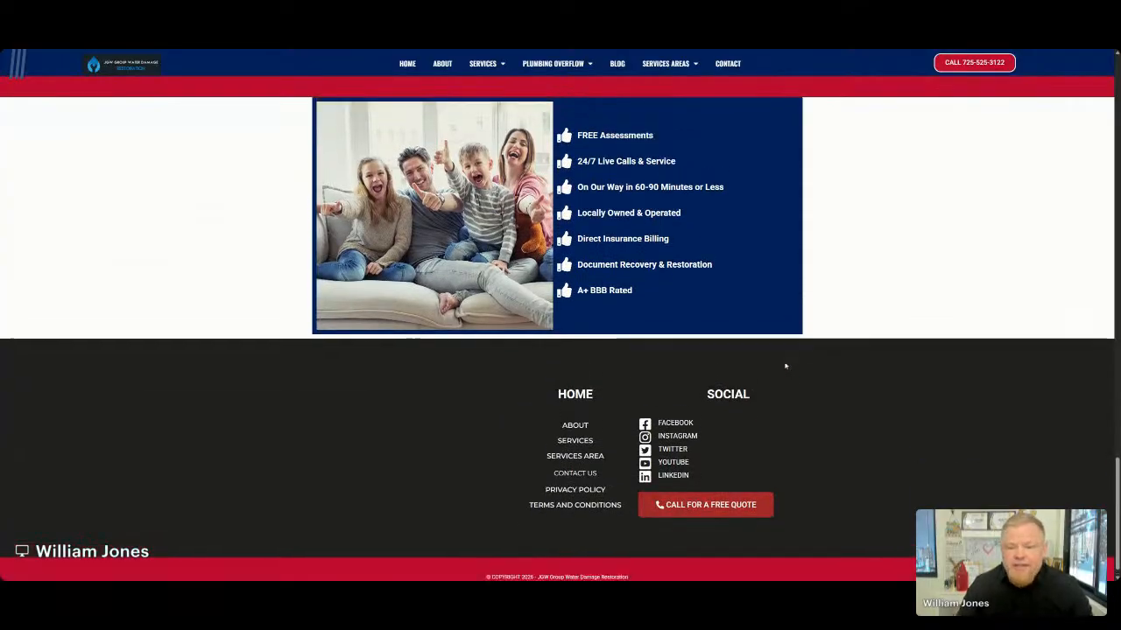
{"action": "scroll", "coordinate": [786, 366], "scroll_direction": "up", "scroll_amount": 20}
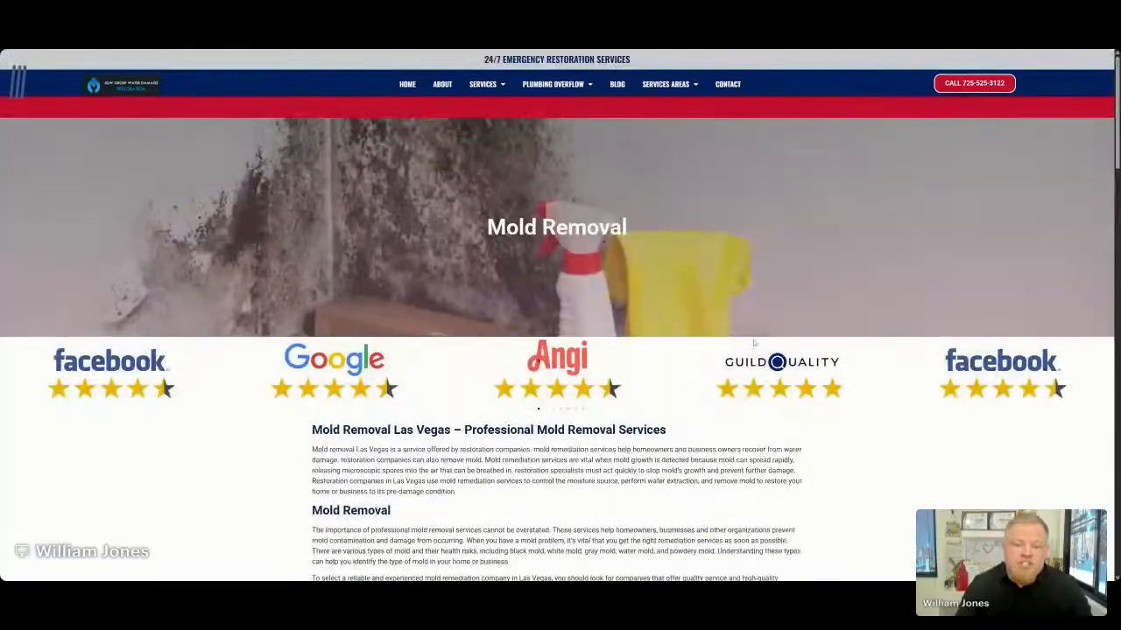
Step: Check the services listed in the site navigation and reread the Mold Removal page's opening sections
{"action": "mouse_move", "coordinate": [493, 88]}
{"action": "scroll", "coordinate": [495, 88], "scroll_direction": "down", "scroll_amount": 2}
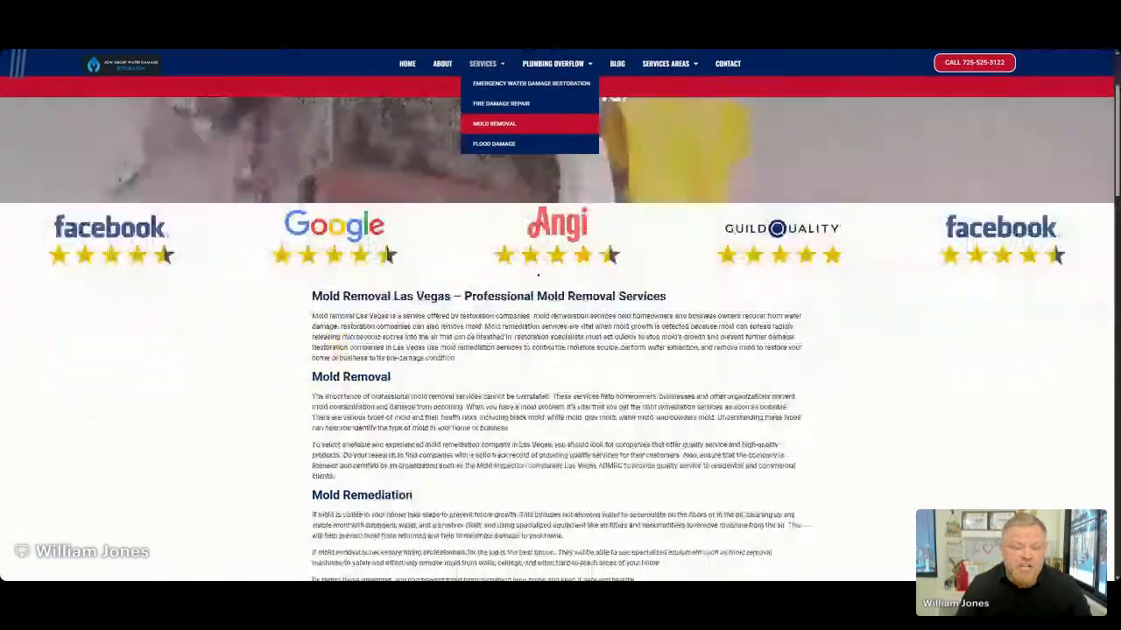
{"action": "scroll", "coordinate": [768, 406], "scroll_direction": "down", "scroll_amount": 5}
{"action": "scroll", "coordinate": [768, 407], "scroll_direction": "up", "scroll_amount": 7}
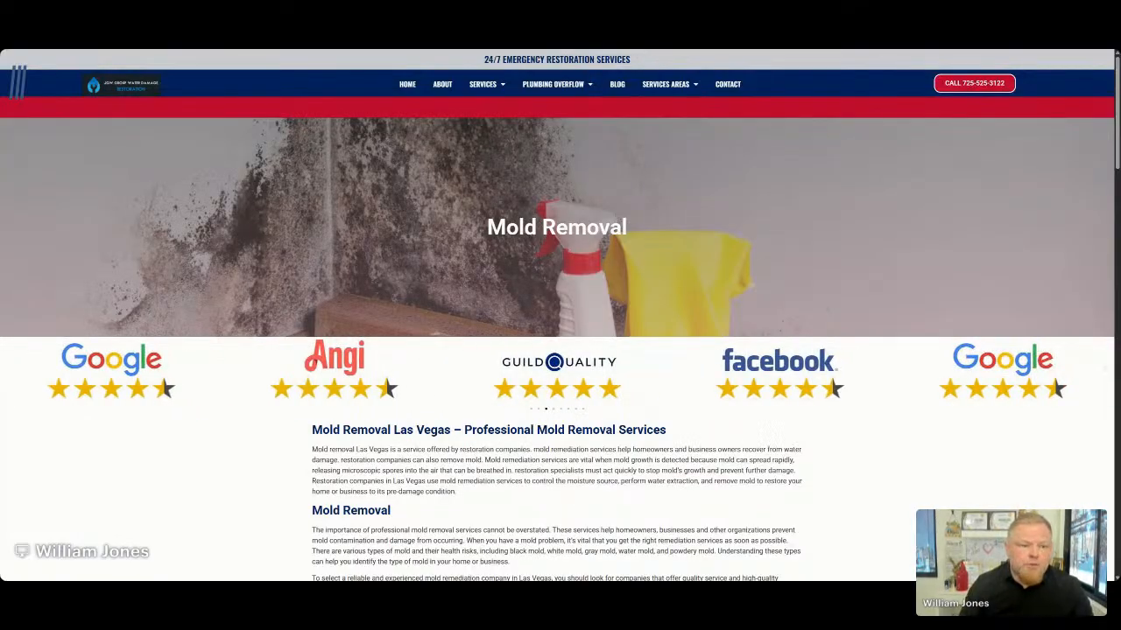
Step: Switch to the Kale's Junk & Trash Hauling website, open its Appliance Removal service page and examine the layout down to the footer
{"action": "key", "text": "ctrl+Tab"}
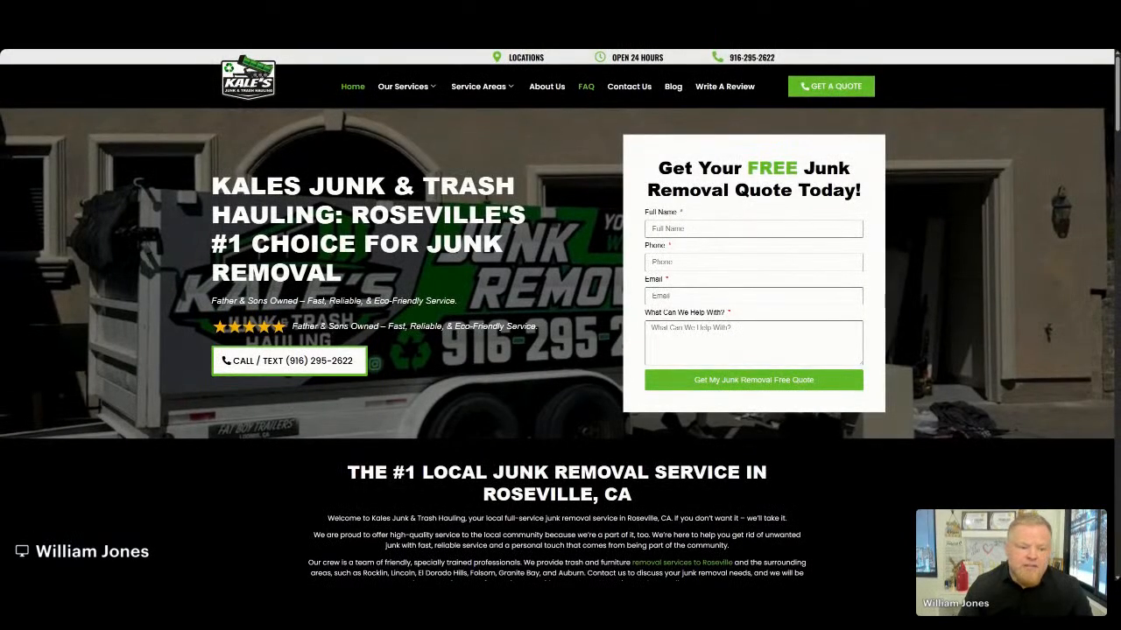
{"action": "mouse_move", "coordinate": [403, 86]}
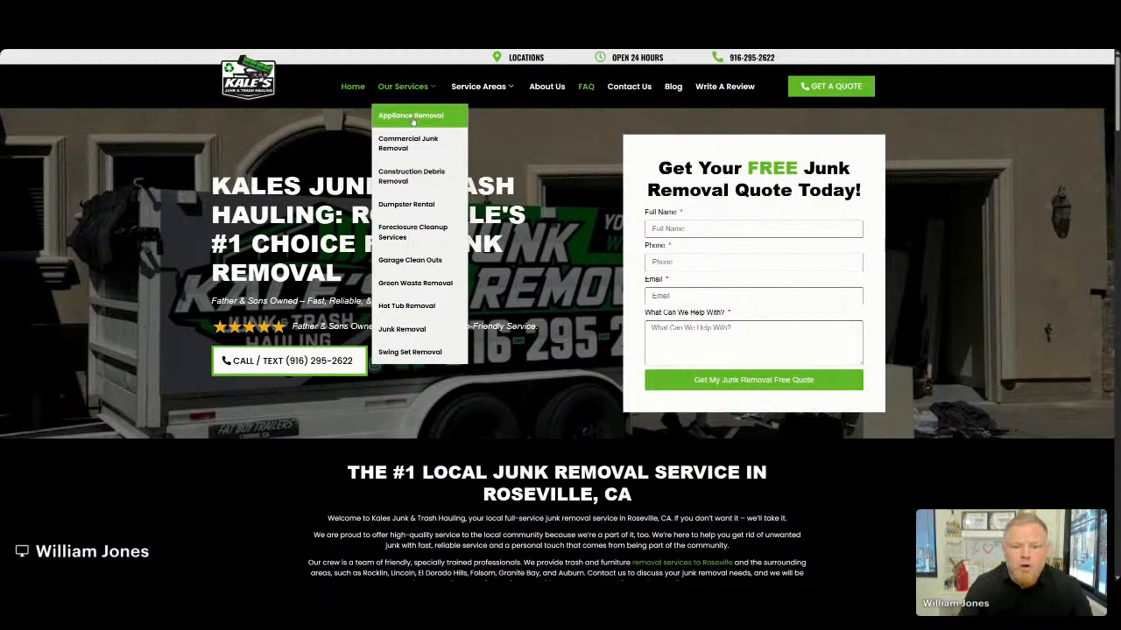
{"action": "left_click", "coordinate": [412, 117]}
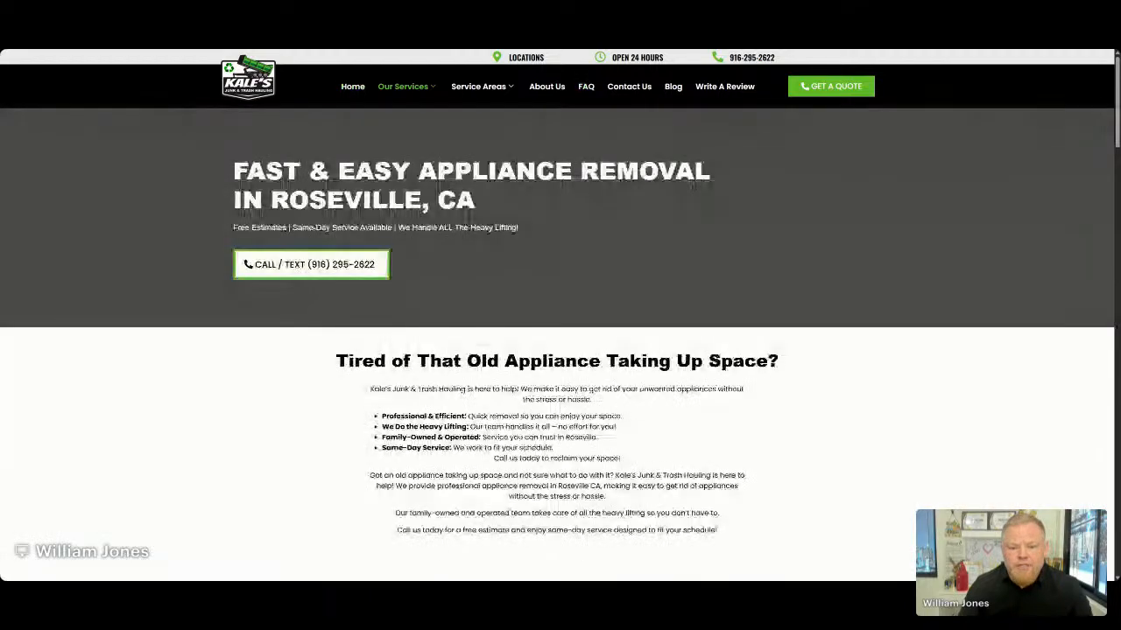
{"action": "scroll", "coordinate": [561, 316], "scroll_direction": "down", "scroll_amount": 2}
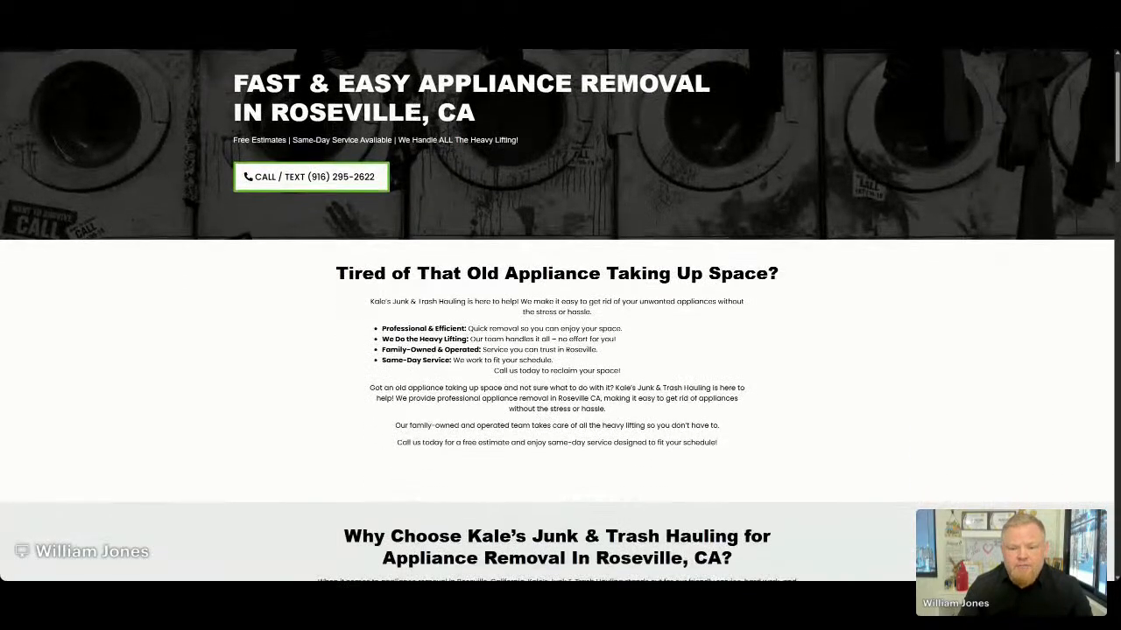
{"action": "scroll", "coordinate": [560, 315], "scroll_direction": "down", "scroll_amount": 20}
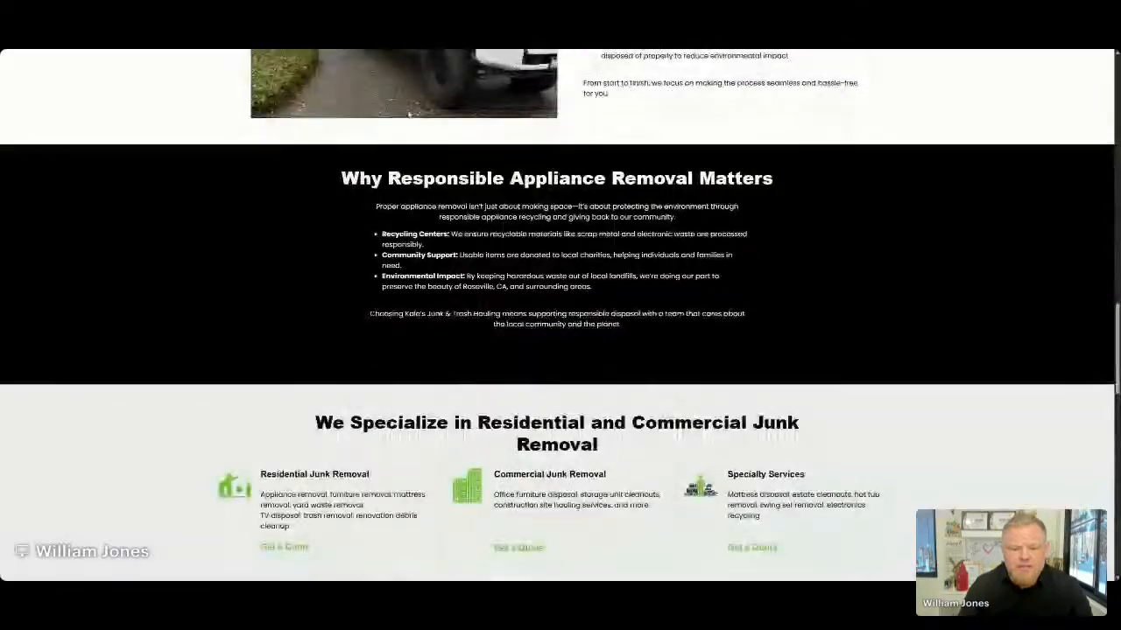
{"action": "scroll", "coordinate": [386, 100], "scroll_direction": "down", "scroll_amount": 15}
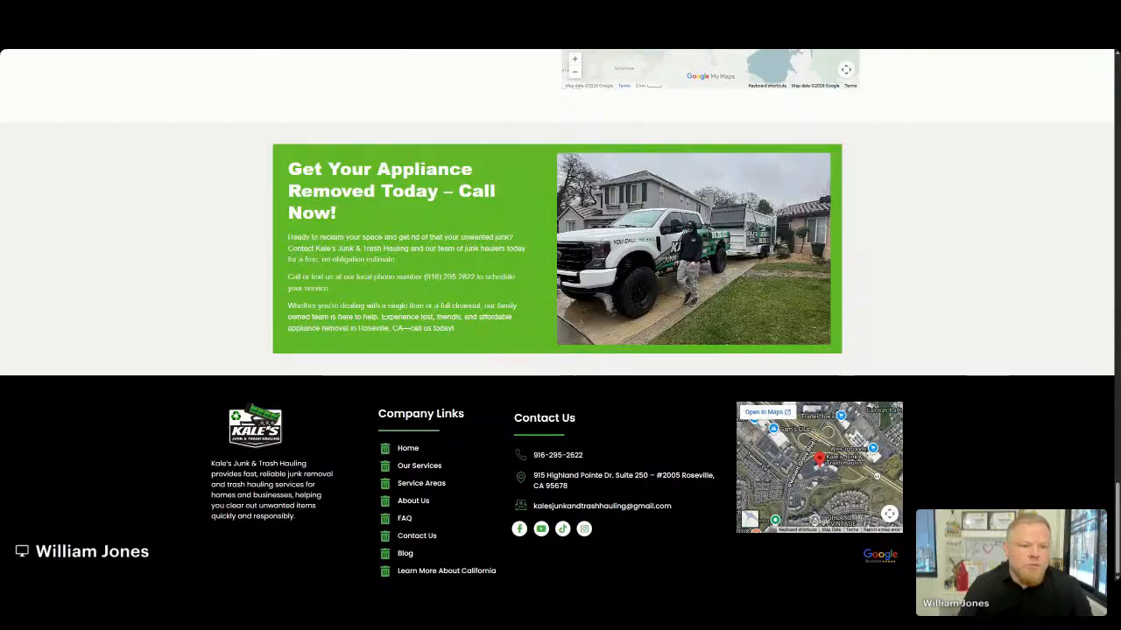
Step: Return to the water damage restoration website's Home page and select the "EMERGENCY RESTORATION SERVICES" text in its header
{"action": "key", "text": "ctrl+Tab"}
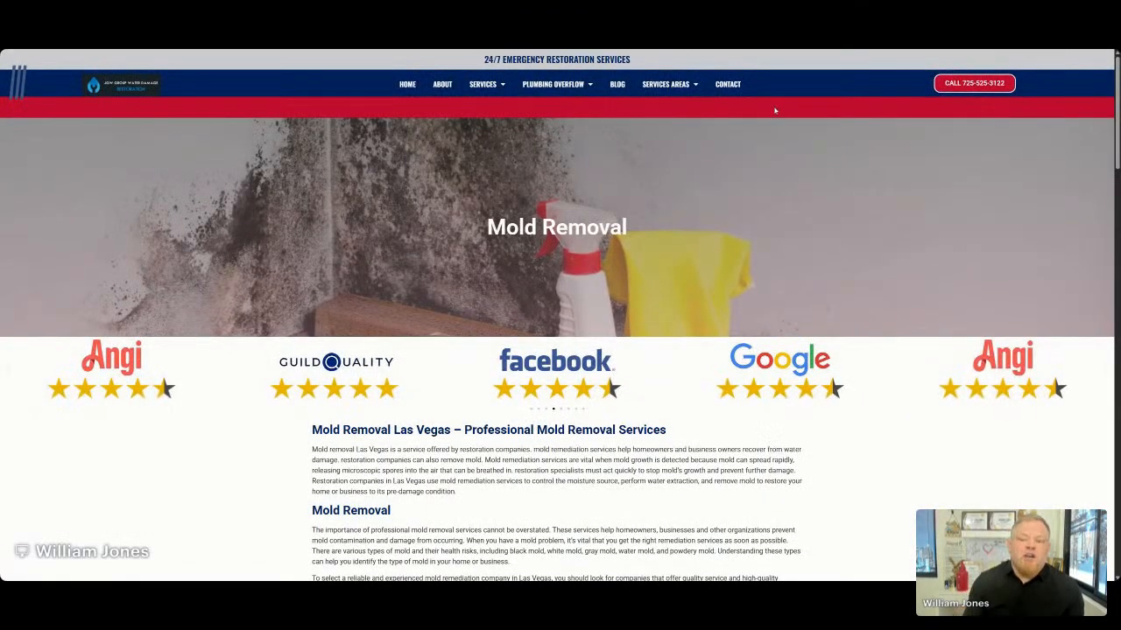
{"action": "left_click", "coordinate": [406, 84]}
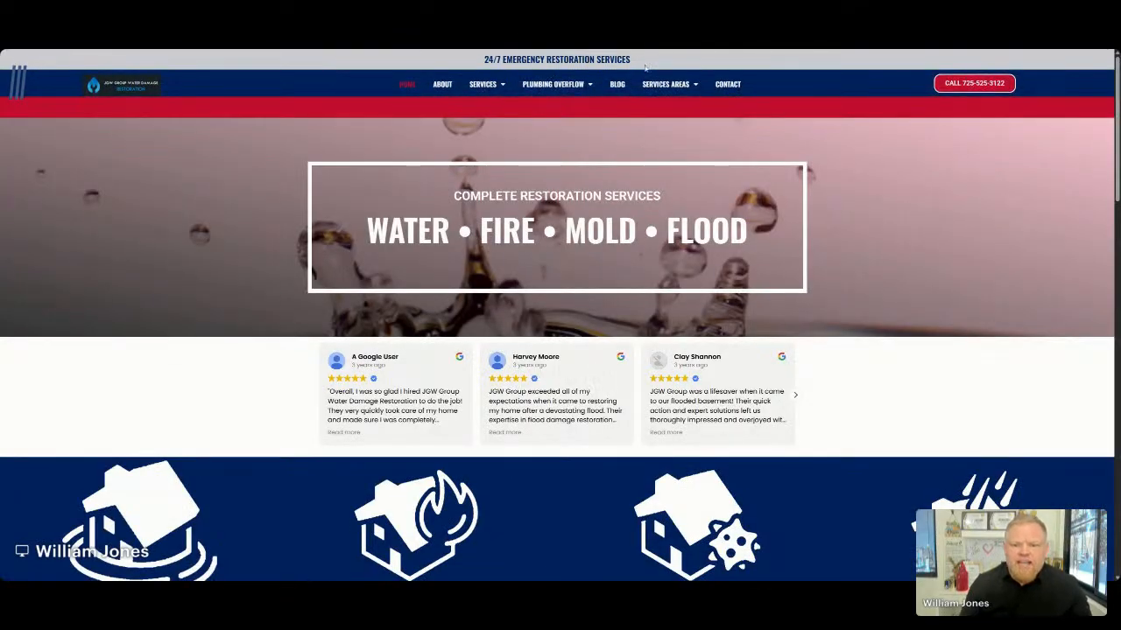
{"action": "left_click_drag", "start_coordinate": [630, 59], "coordinate": [501, 58]}
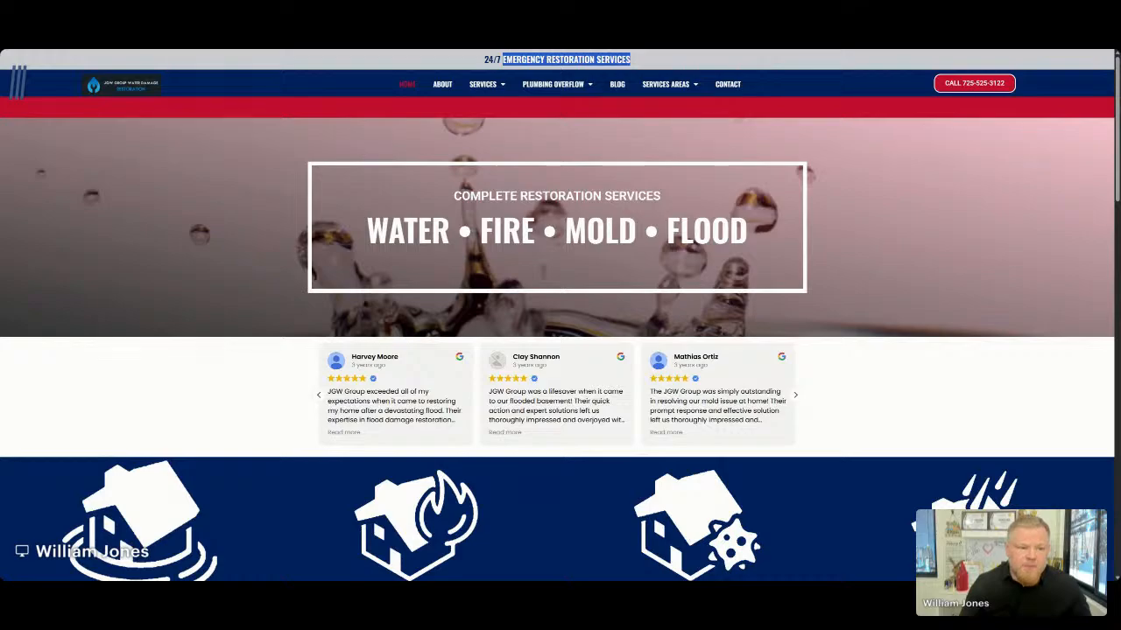
{"action": "scroll", "coordinate": [485, 238], "scroll_direction": "down", "scroll_amount": 20}
{"action": "scroll", "coordinate": [485, 241], "scroll_direction": "down", "scroll_amount": 1}
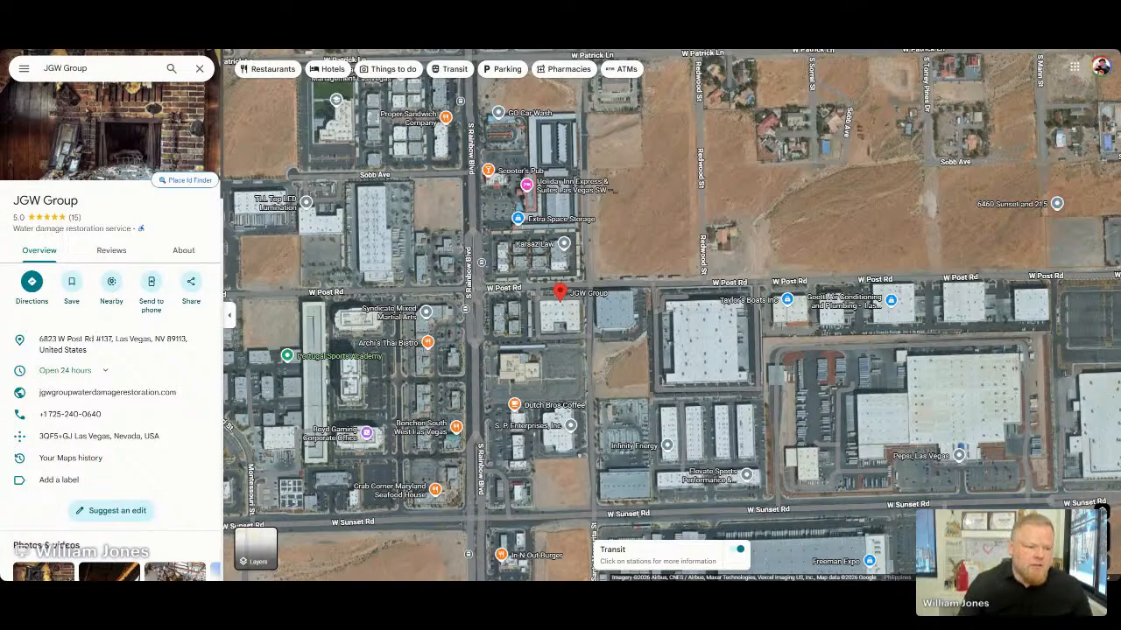
Step: Copy the JGW Group business name from its Google Maps listing and set JGW Group as the target business in the rank-grid tool
{"action": "triple_click", "coordinate": [66, 200]}
{"action": "key", "text": "ctrl+c"}
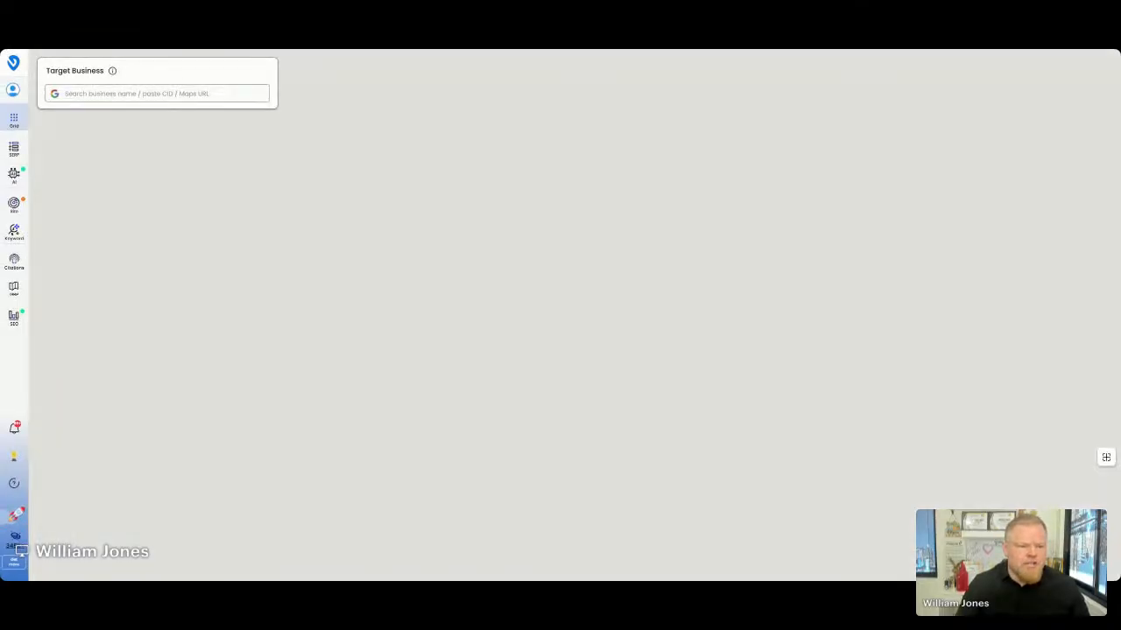
{"action": "left_click", "coordinate": [174, 93]}
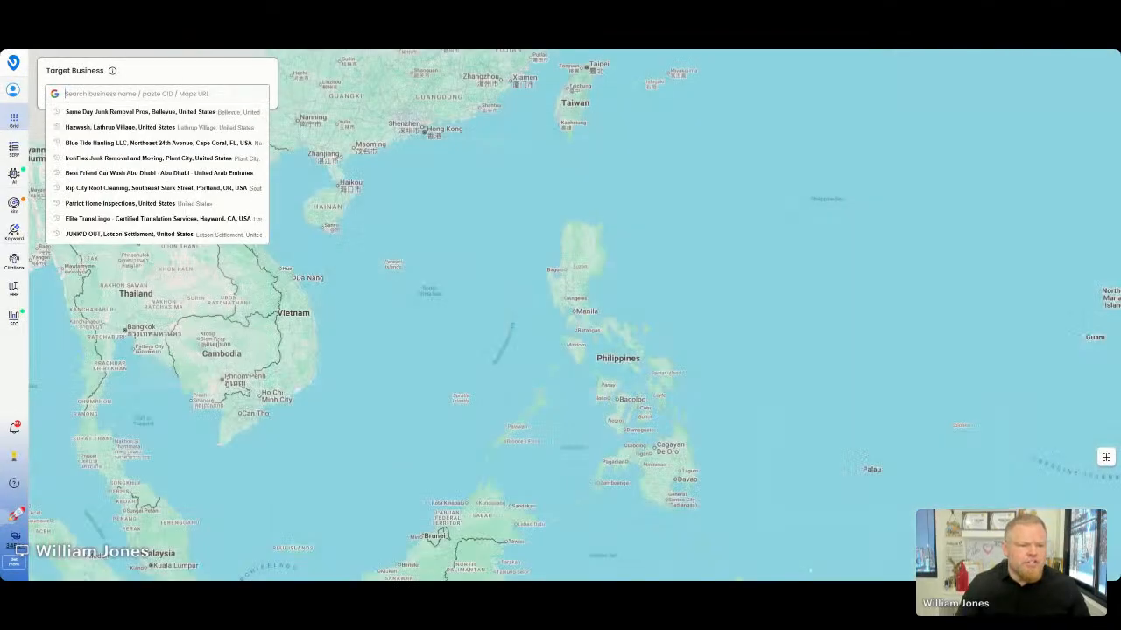
{"action": "key", "text": "ctrl+v"}
{"action": "left_click", "coordinate": [147, 112]}
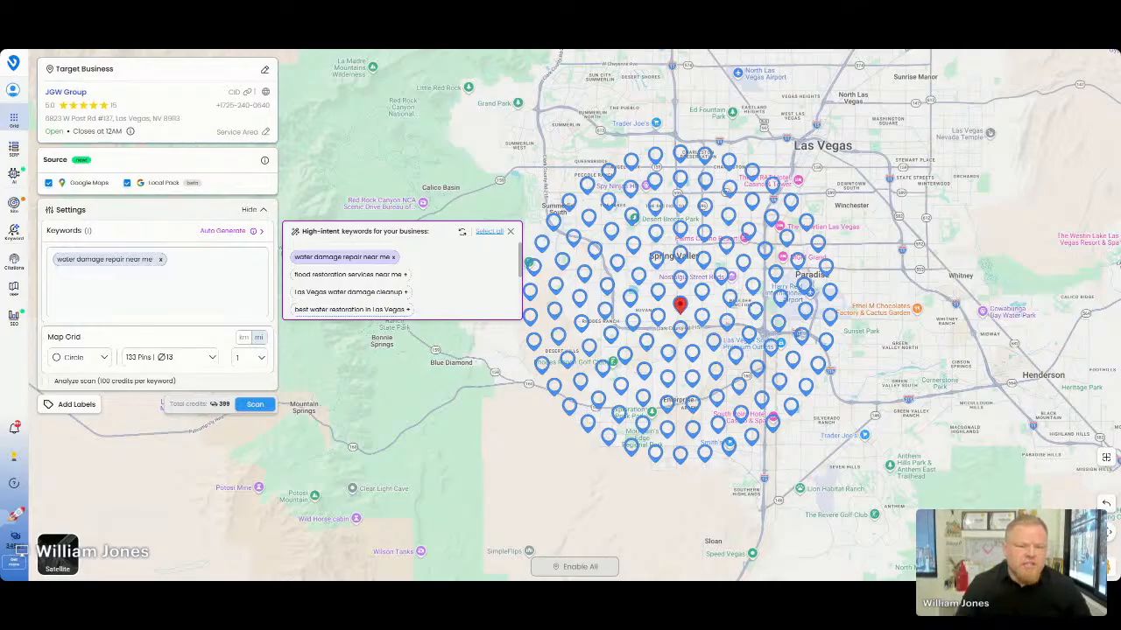
Step: Clear the preset keyword "water damage repair near me" from the scan and try "JGW Group" as the keyword
{"action": "left_click", "coordinate": [161, 259]}
{"action": "left_click", "coordinate": [164, 263]}
{"action": "key", "text": "ctrl+v"}
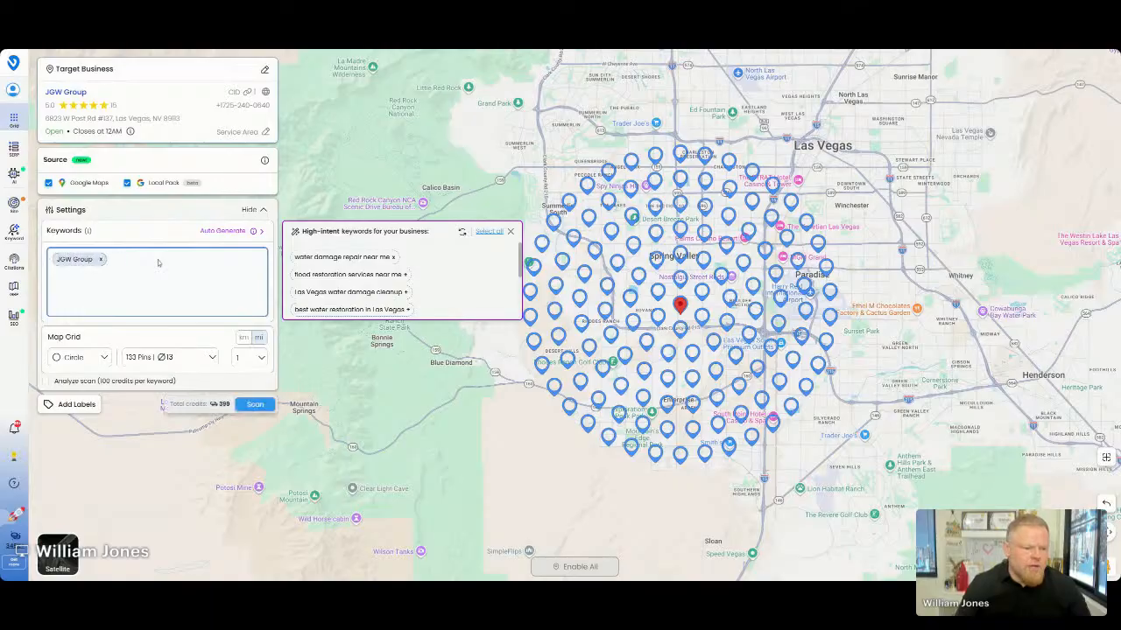
{"action": "left_click", "coordinate": [100, 260]}
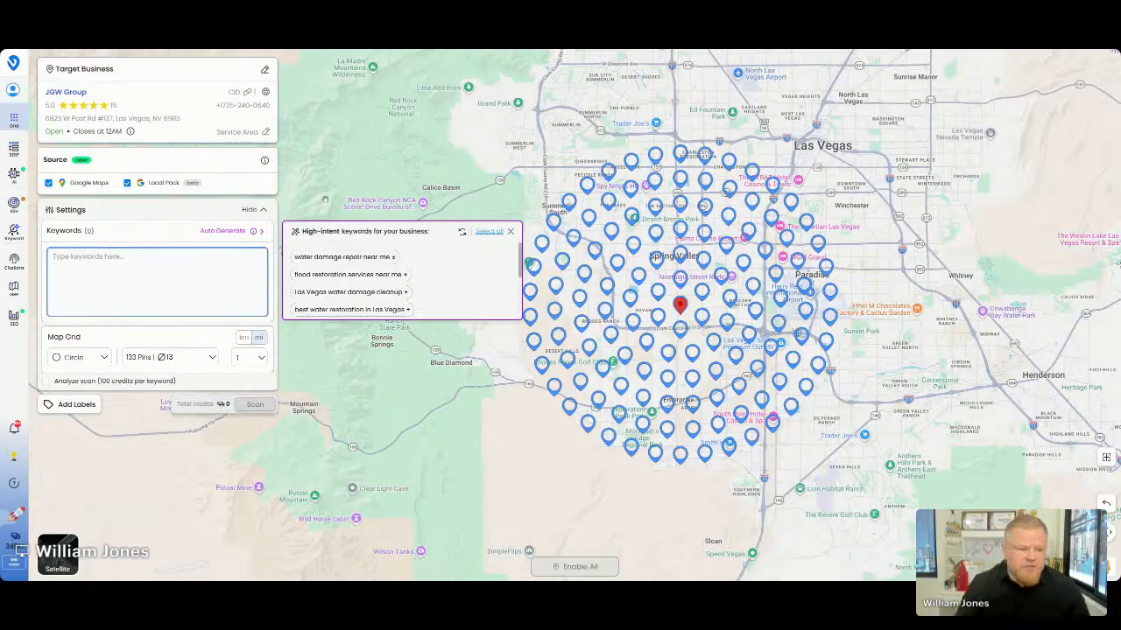
Step: Add "EMERGENCY RESTORATION SERVICES" and "Water damage restoration service" as keywords for the scan
{"action": "left_click", "coordinate": [105, 265]}
{"action": "type", "text": "EMERGENCY RESTORATION SERVICES"}
{"action": "key", "text": "Return"}
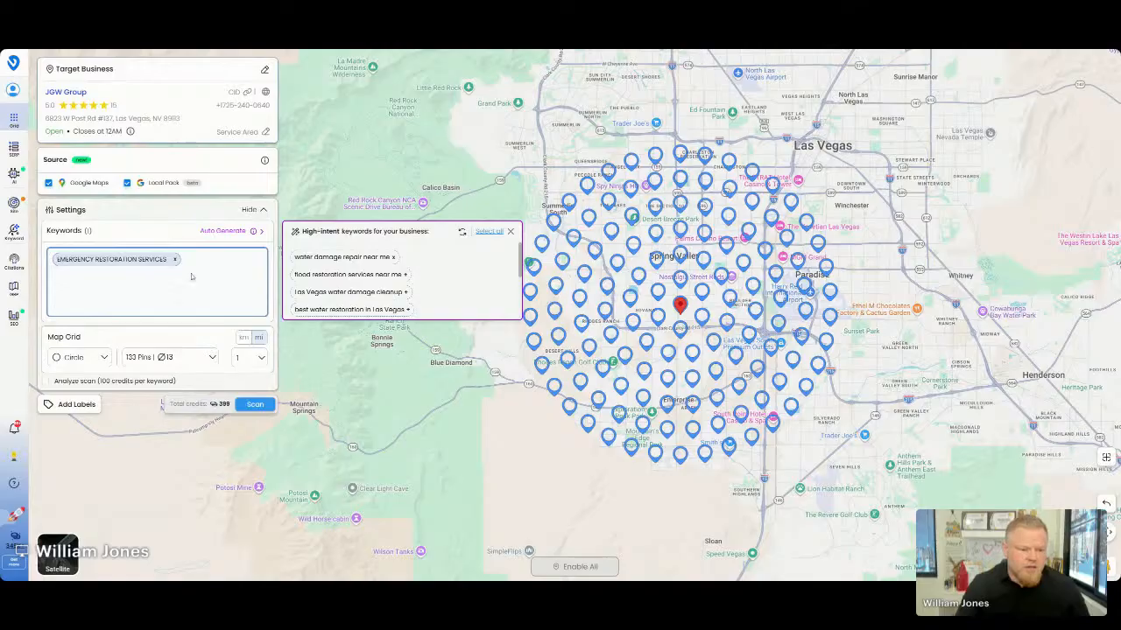
{"action": "left_click", "coordinate": [83, 96]}
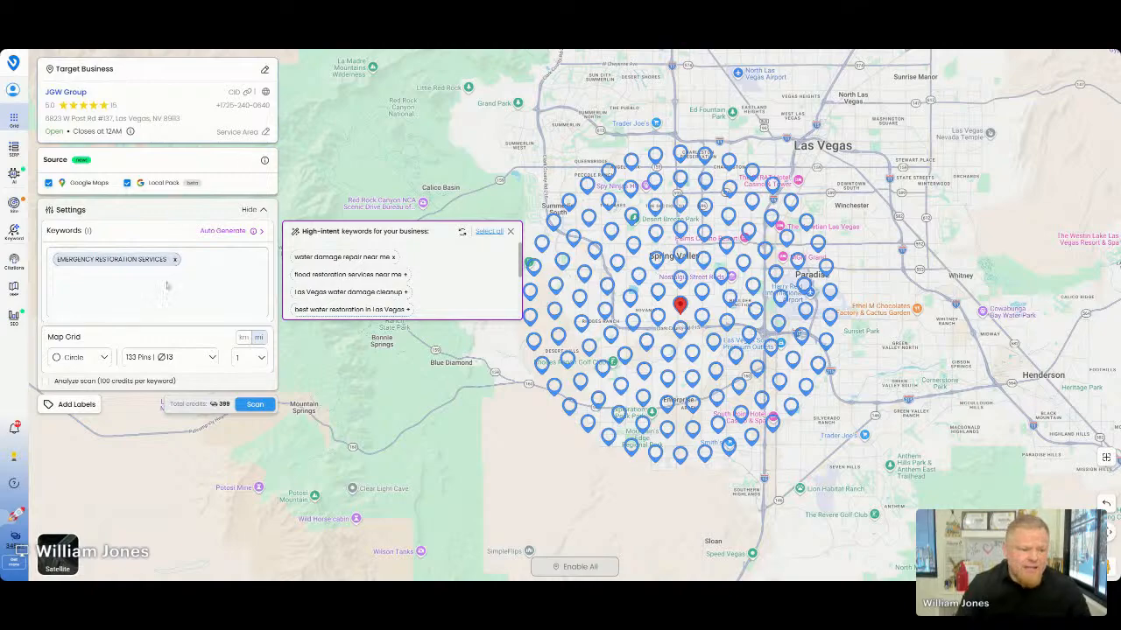
{"action": "left_click", "coordinate": [206, 267]}
{"action": "type", "text": "Water damage restoration service"}
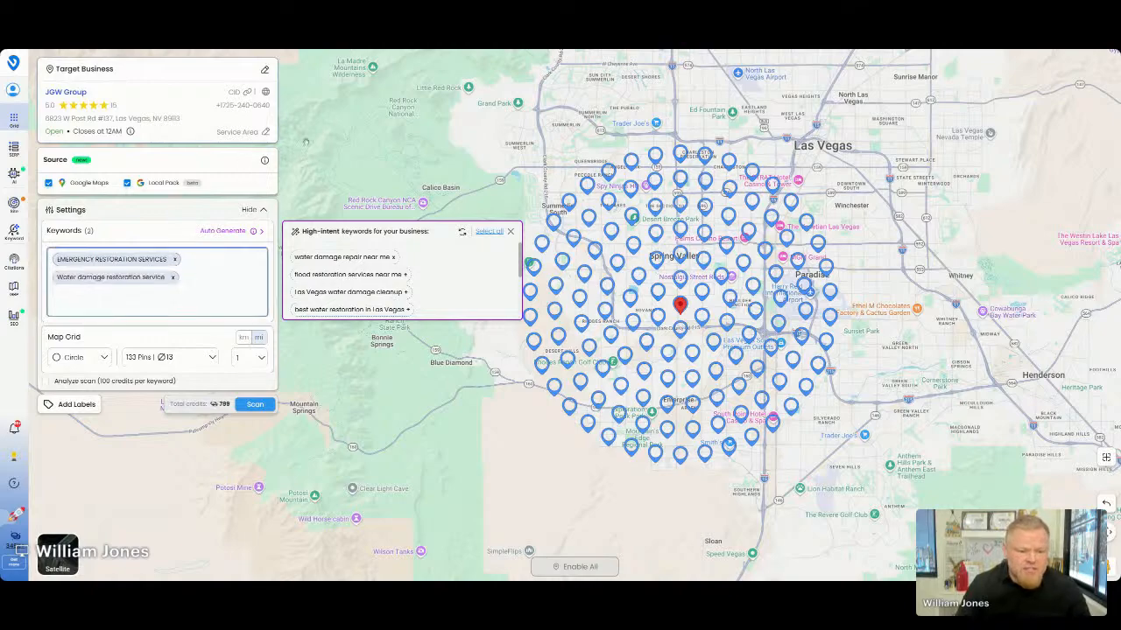
Step: Try adding the suggested keywords "water damage repair near me" and "flood restoration services near me", and browse the other suggestions
{"action": "left_click", "coordinate": [356, 260]}
{"action": "left_click", "coordinate": [356, 276]}
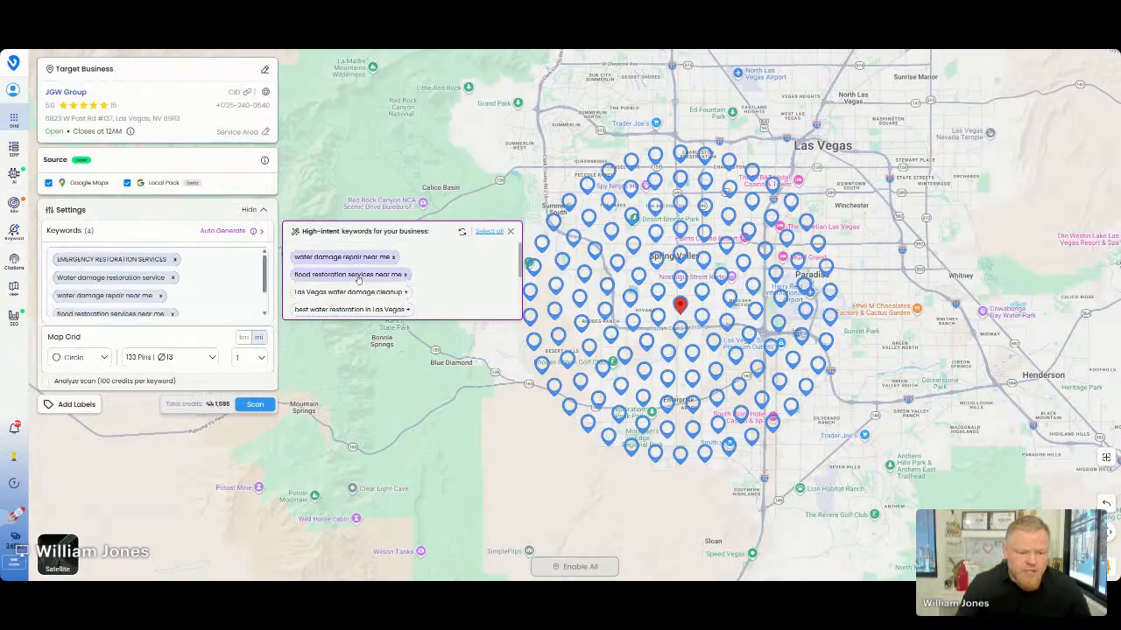
{"action": "scroll", "coordinate": [354, 282], "scroll_direction": "down", "scroll_amount": 1}
{"action": "scroll", "coordinate": [355, 284], "scroll_direction": "down", "scroll_amount": 2}
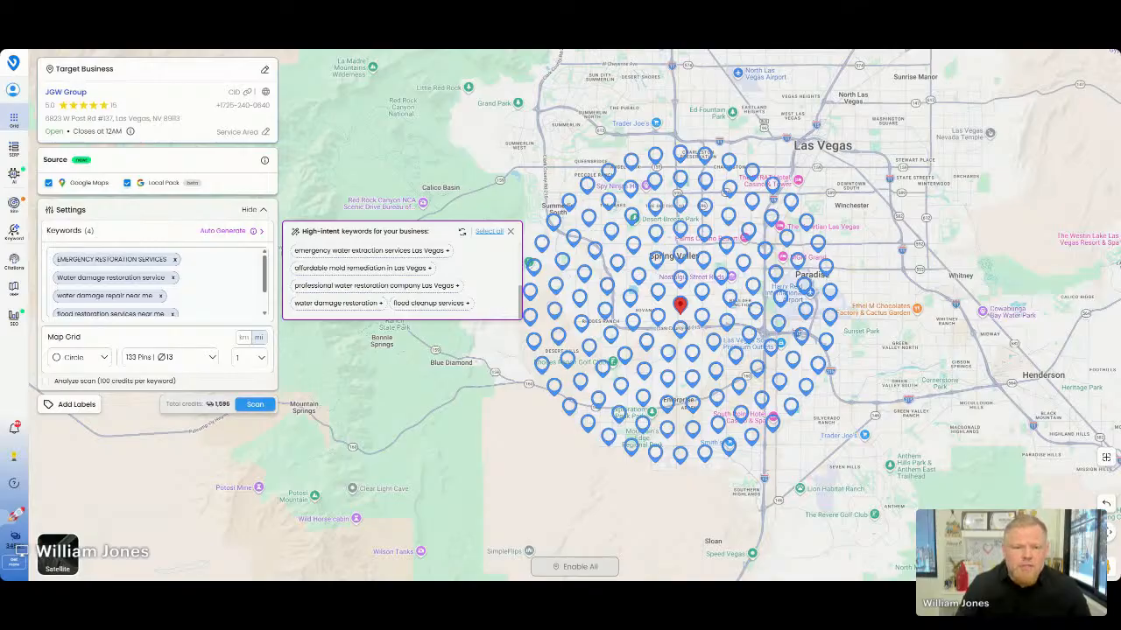
{"action": "scroll", "coordinate": [158, 295], "scroll_direction": "down", "scroll_amount": 2}
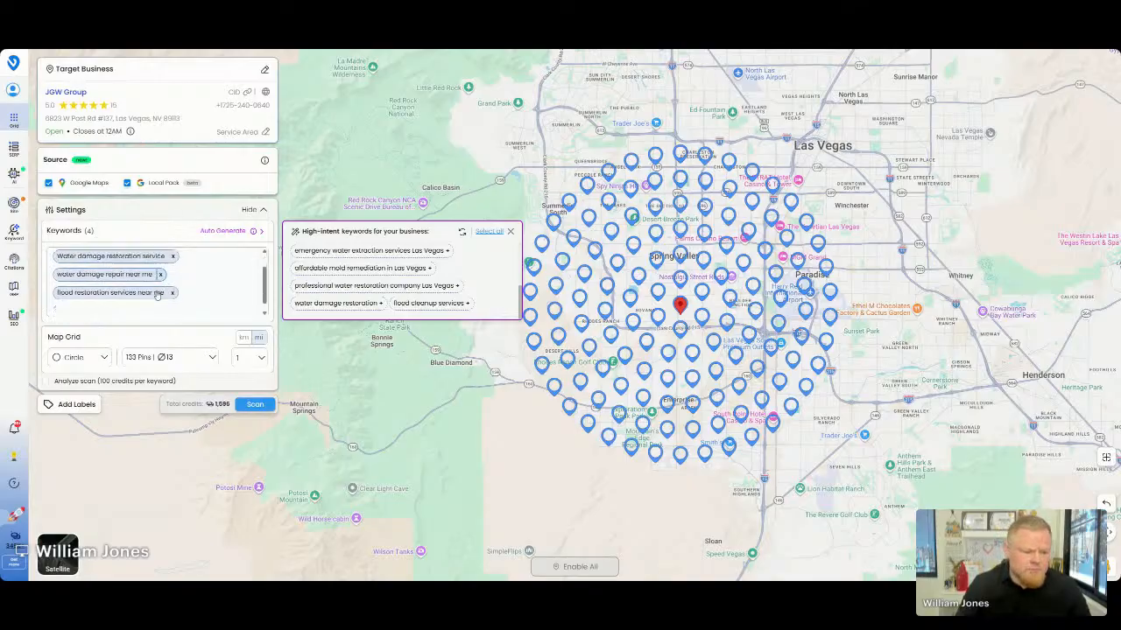
Step: Remove "flood restoration services near me" and "water damage repair near me" from the scan's keywords
{"action": "scroll", "coordinate": [158, 295], "scroll_direction": "up", "scroll_amount": 2}
{"action": "left_click", "coordinate": [158, 295]}
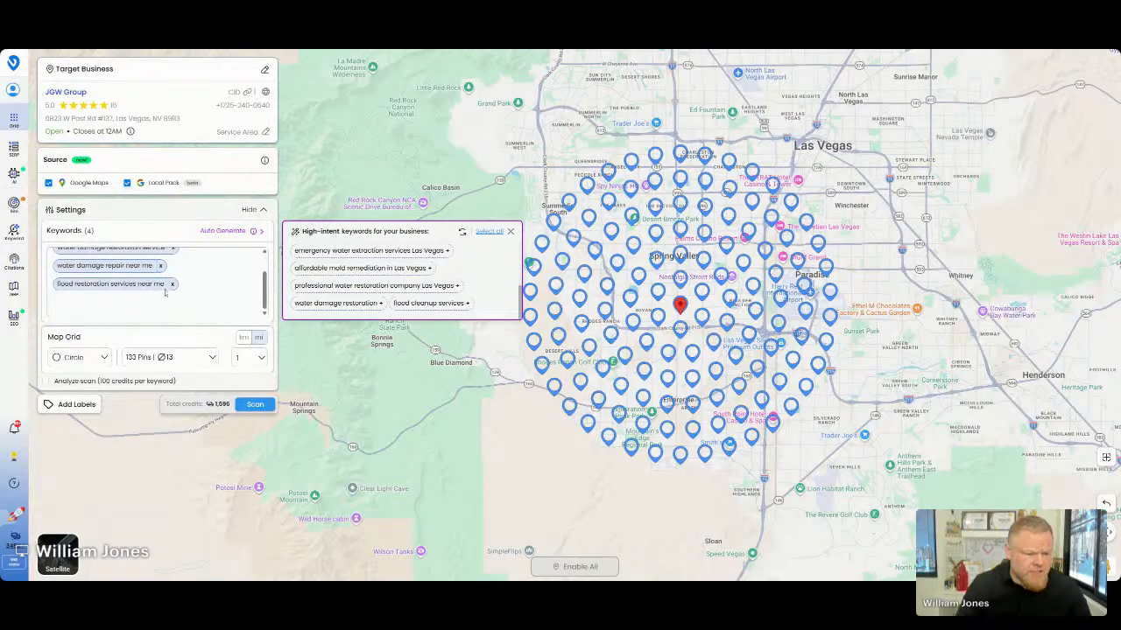
{"action": "left_click", "coordinate": [161, 284]}
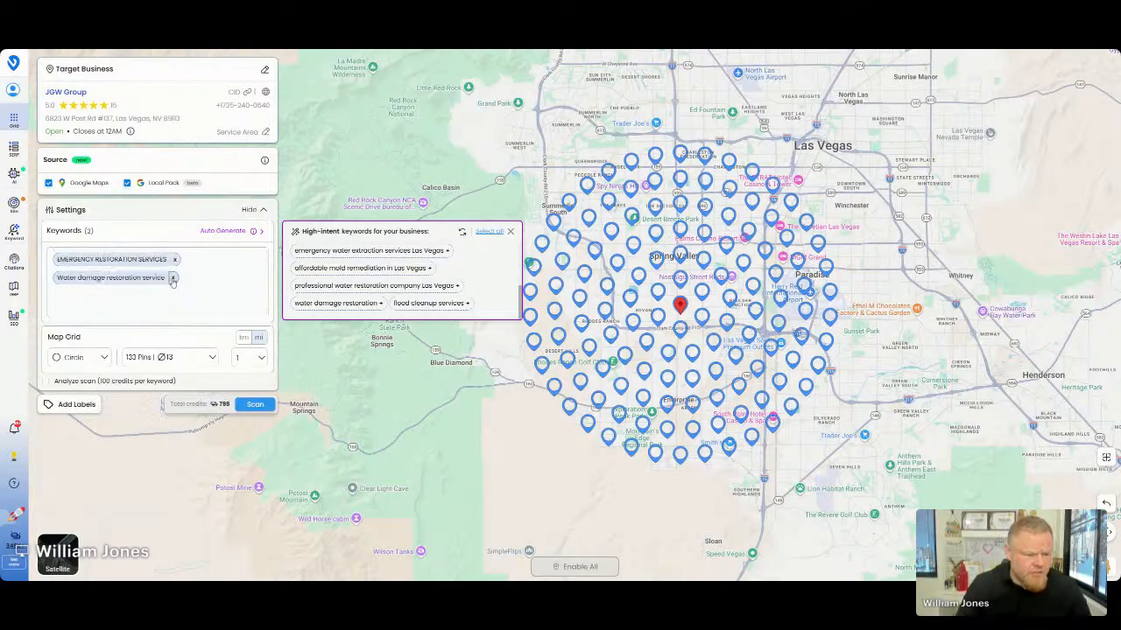
Step: Replace the two existing scan keywords with "emergency restoration services"
{"action": "left_click", "coordinate": [172, 278]}
{"action": "left_click", "coordinate": [174, 259]}
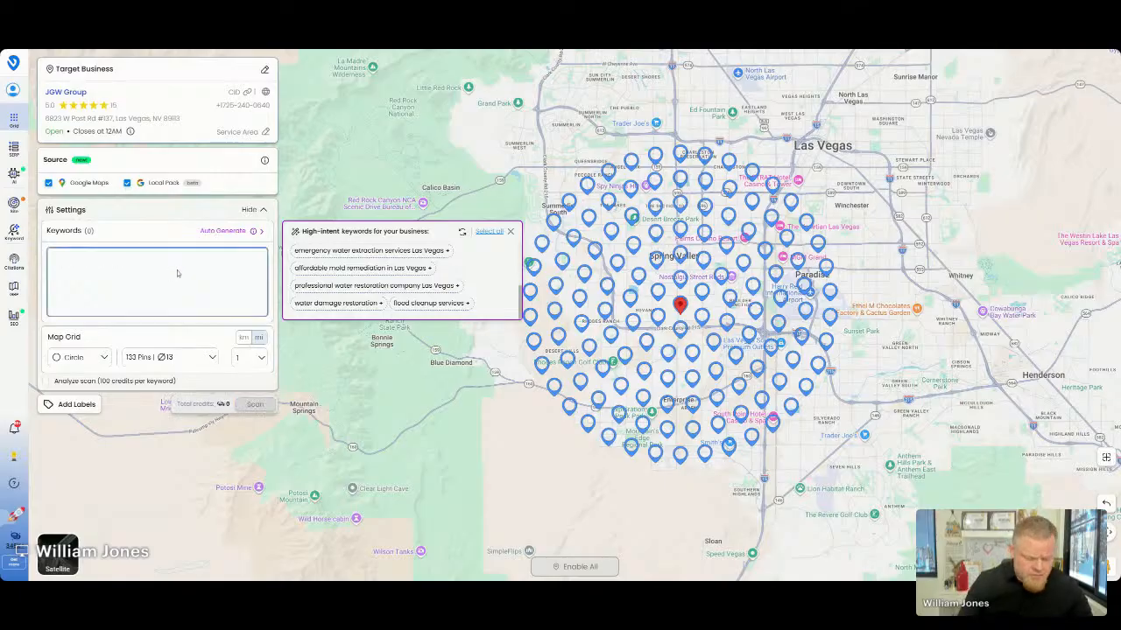
{"action": "type", "text": "emergency"}
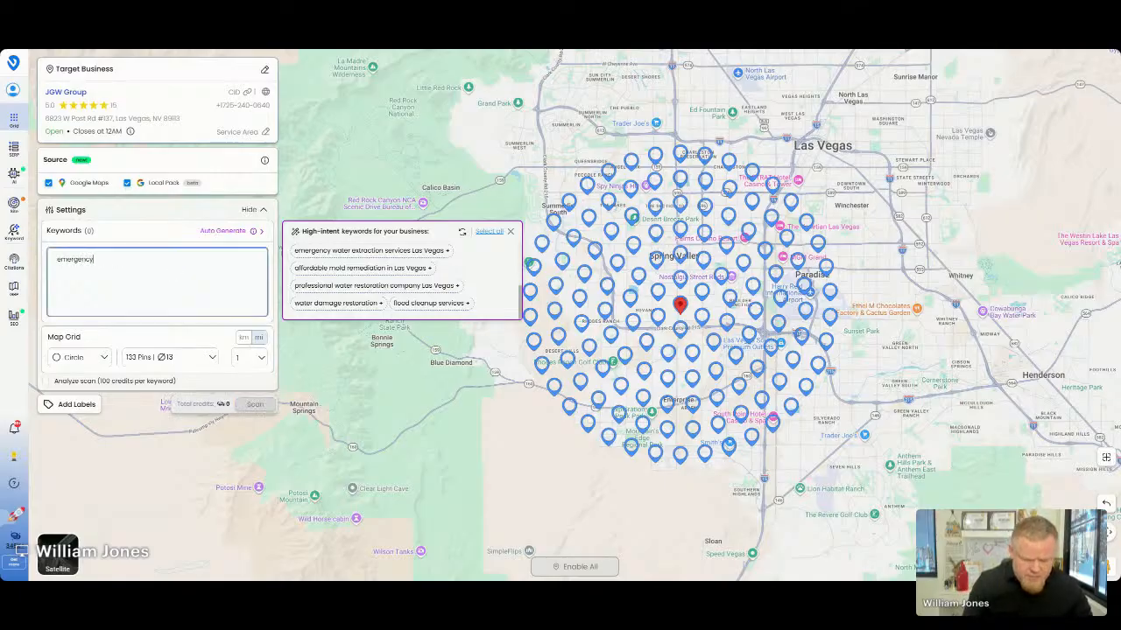
{"action": "type", "text": " restoratio"}
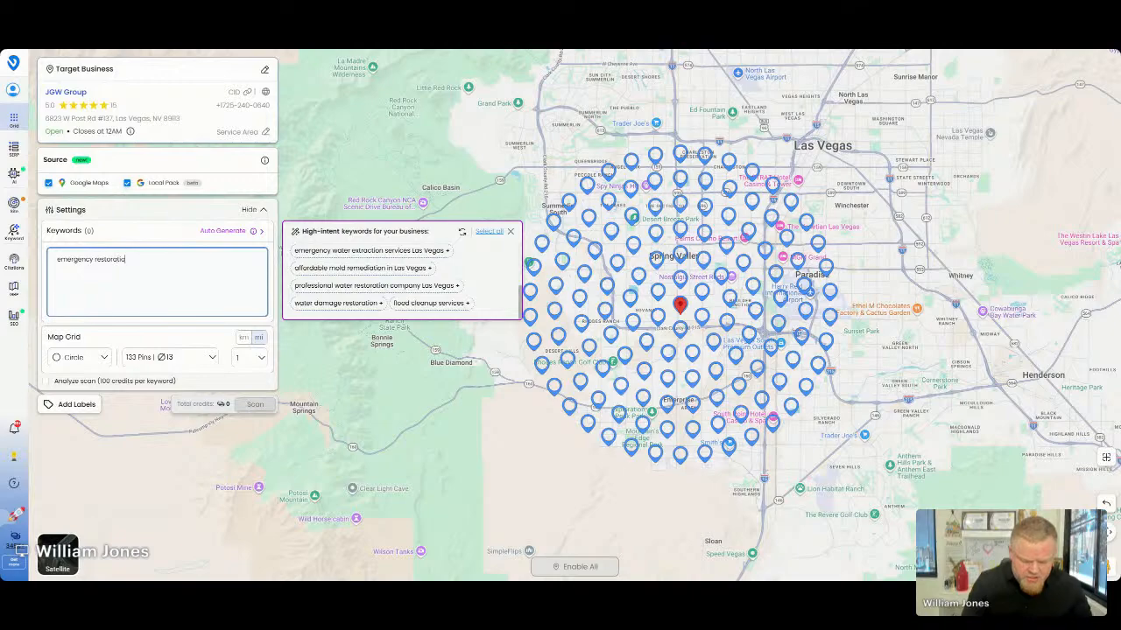
{"action": "type", "text": "n serv"}
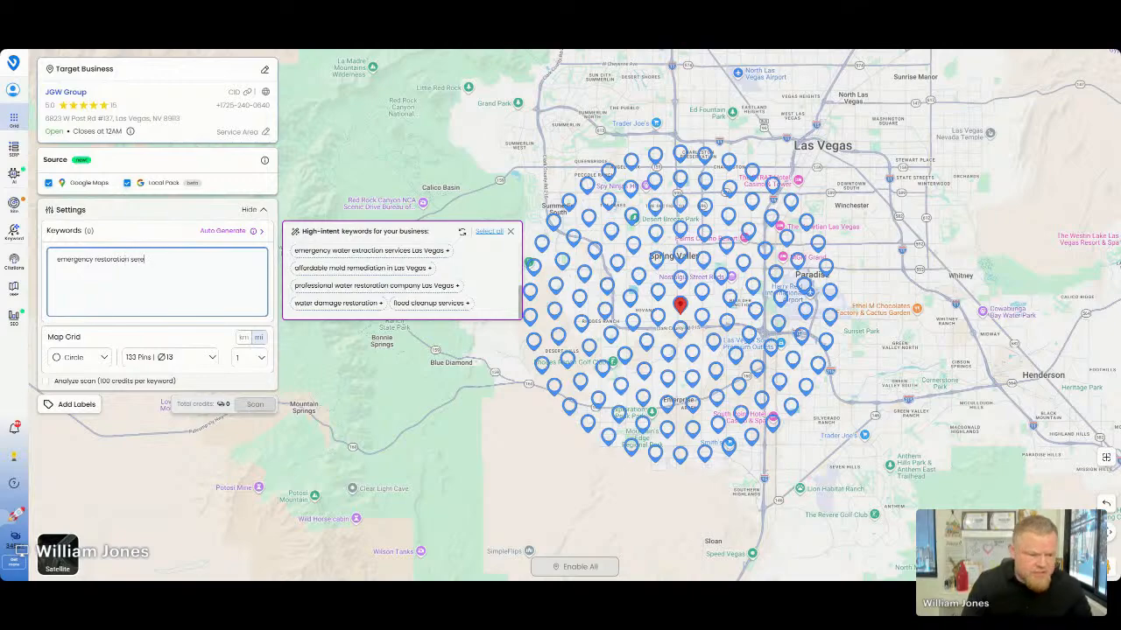
{"action": "key", "text": "BackSpace"}
{"action": "type", "text": "ice"}
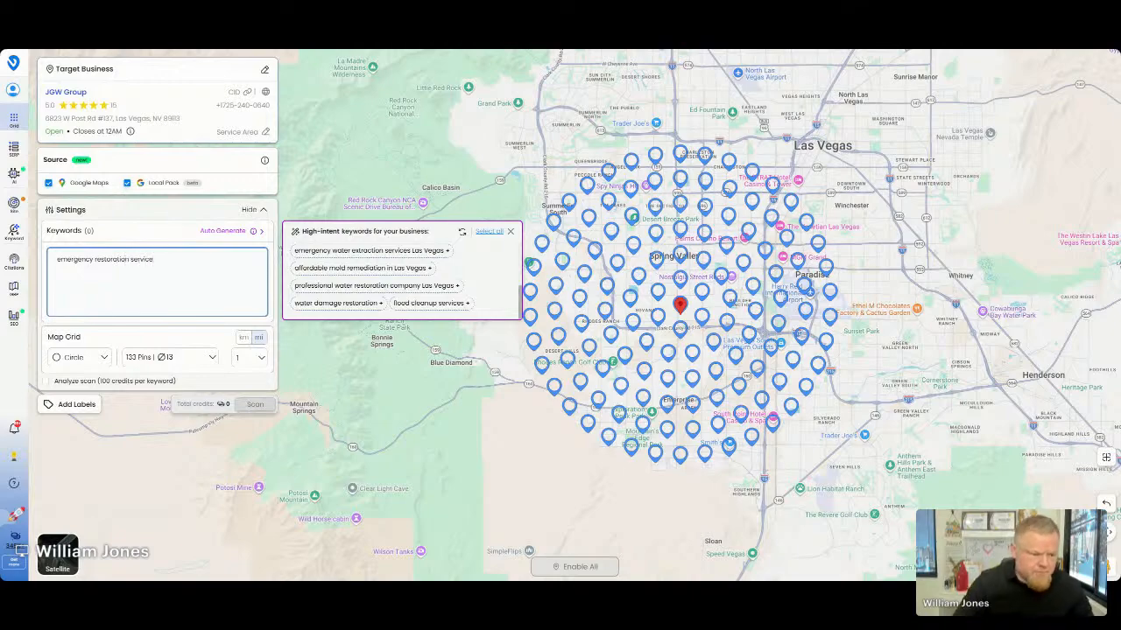
{"action": "type", "text": "s"}
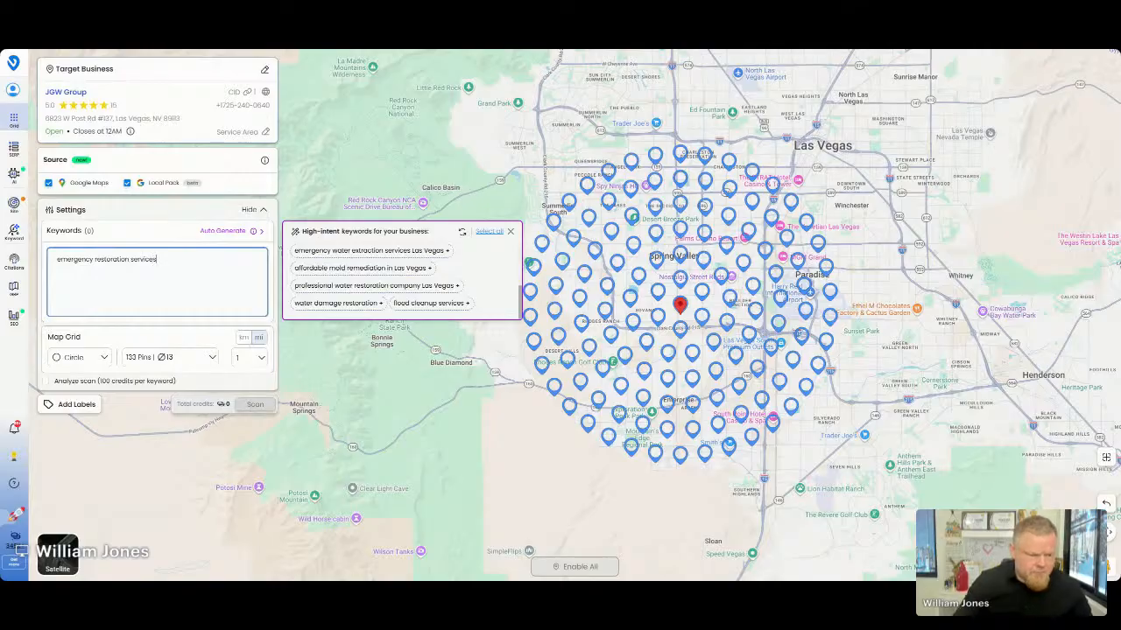
{"action": "key", "text": "Return"}
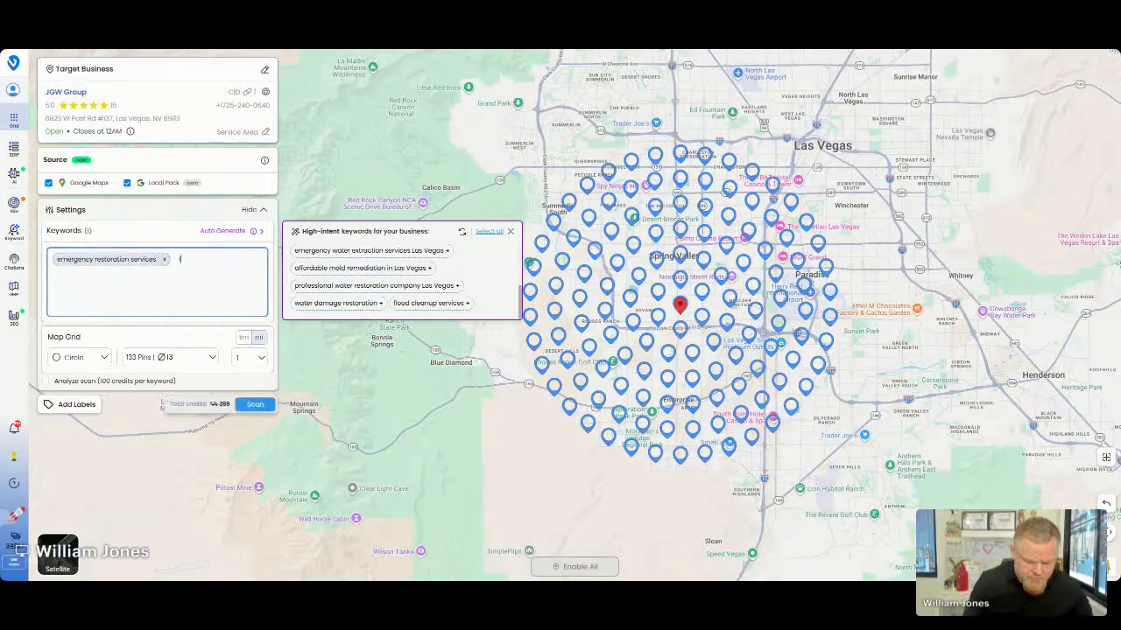
Step: Add "flood restoration services" and "fire restoration services" to the scan's keywords
{"action": "type", "text": "flood resto"}
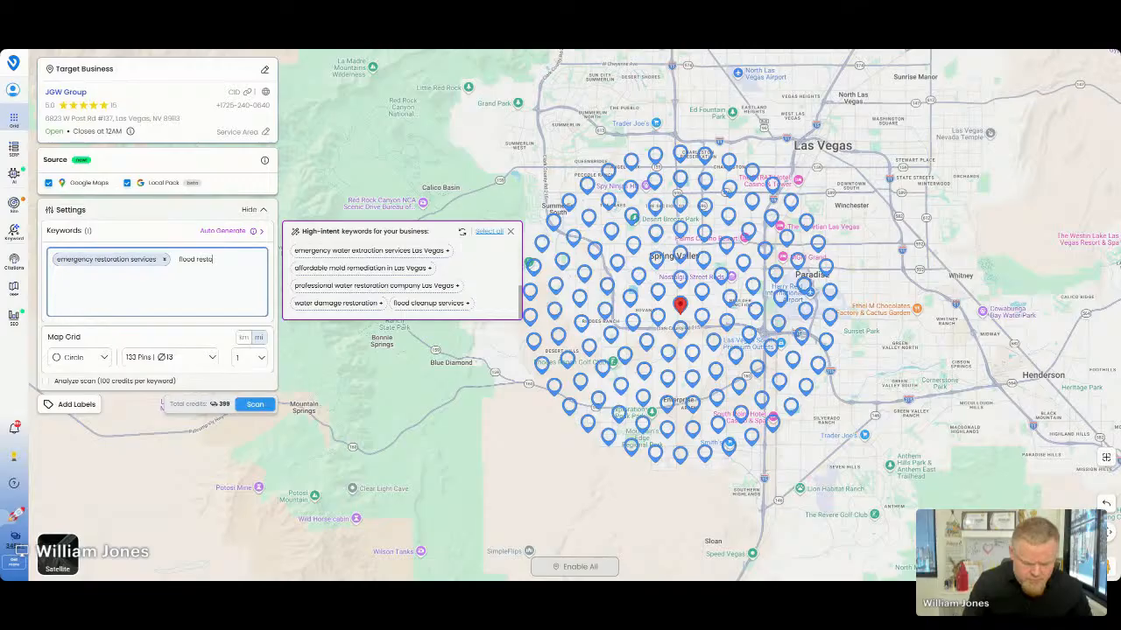
{"action": "type", "text": "ration services"}
{"action": "key", "text": "Return"}
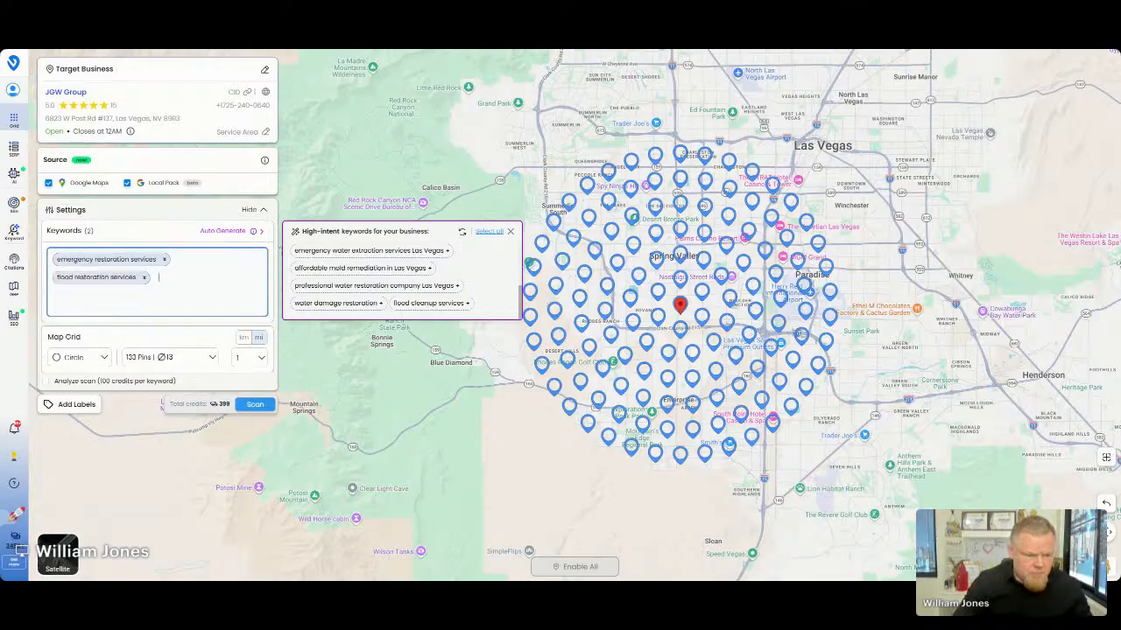
{"action": "type", "text": "fire res"}
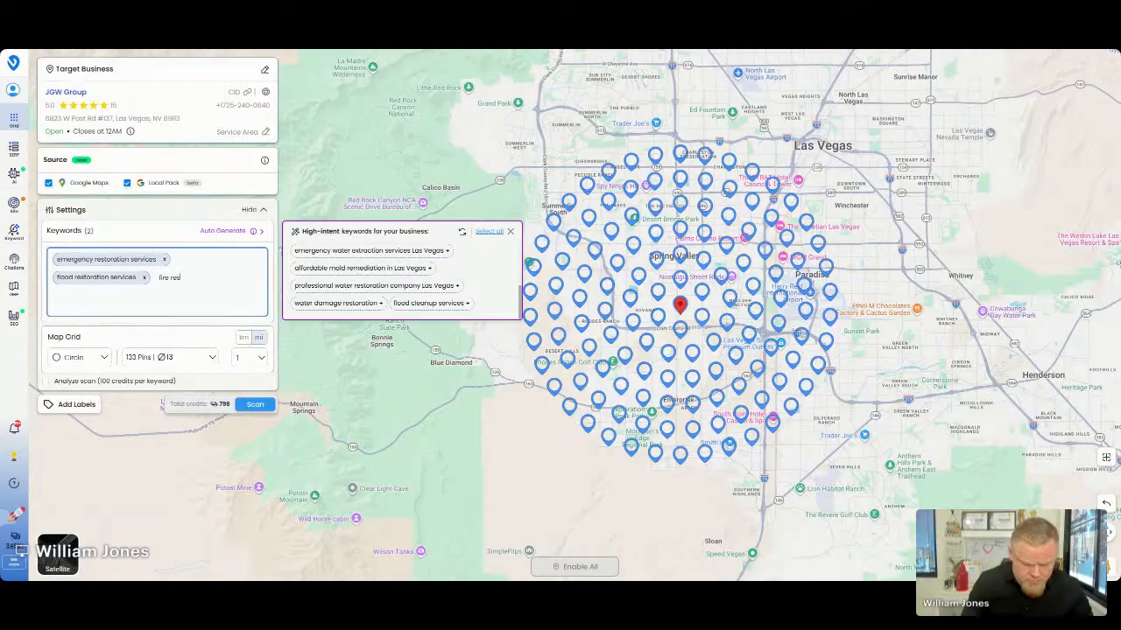
{"action": "type", "text": "toration services"}
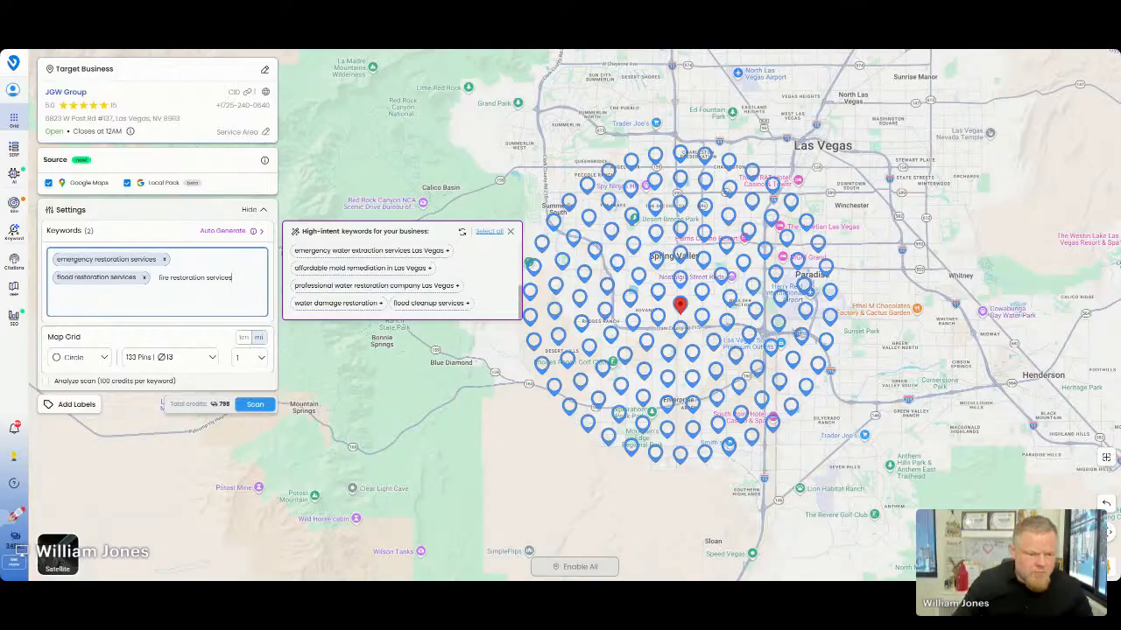
{"action": "key", "text": "Return"}
Step: Add "mold restoration services" and "emergency water restoration services" to the scan's keywords
{"action": "type", "text": "mo"}
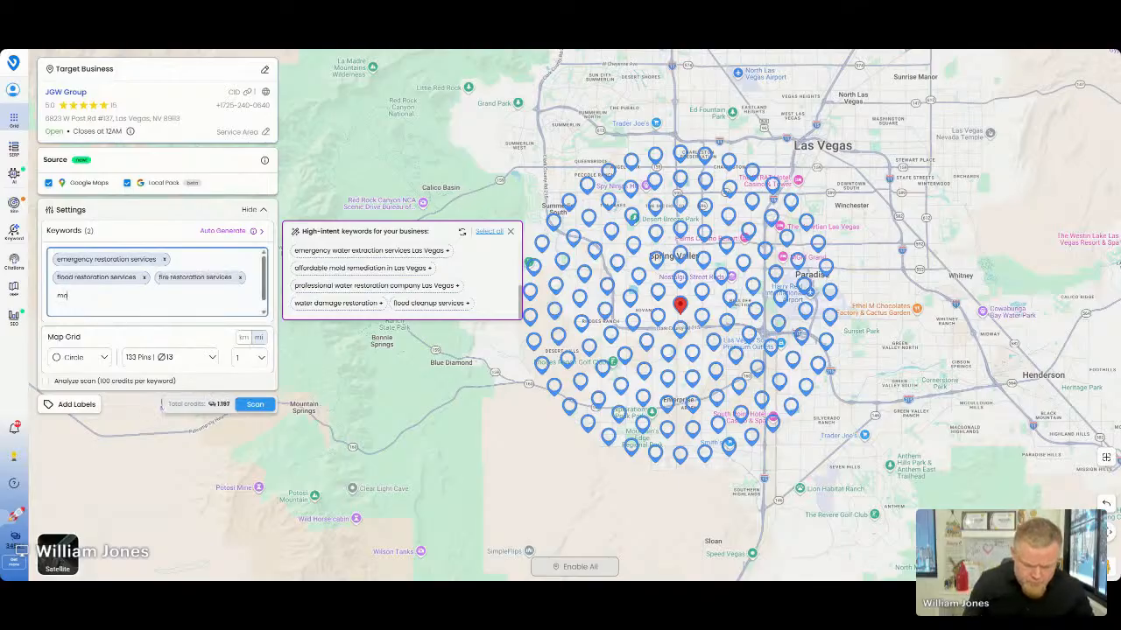
{"action": "type", "text": "ld restorati"}
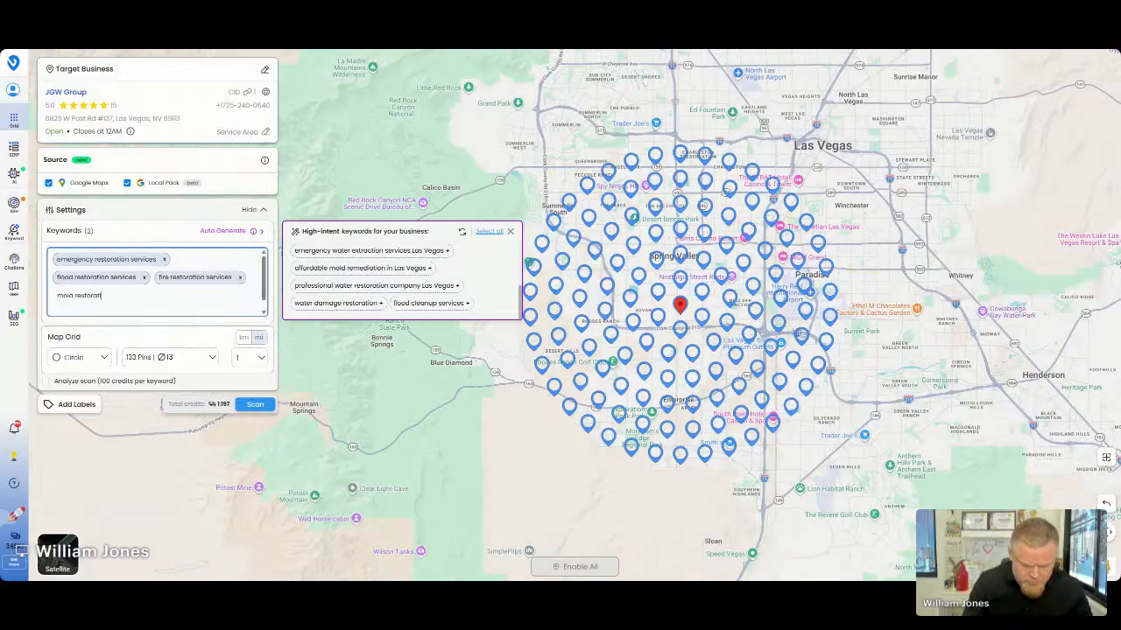
{"action": "type", "text": "on services"}
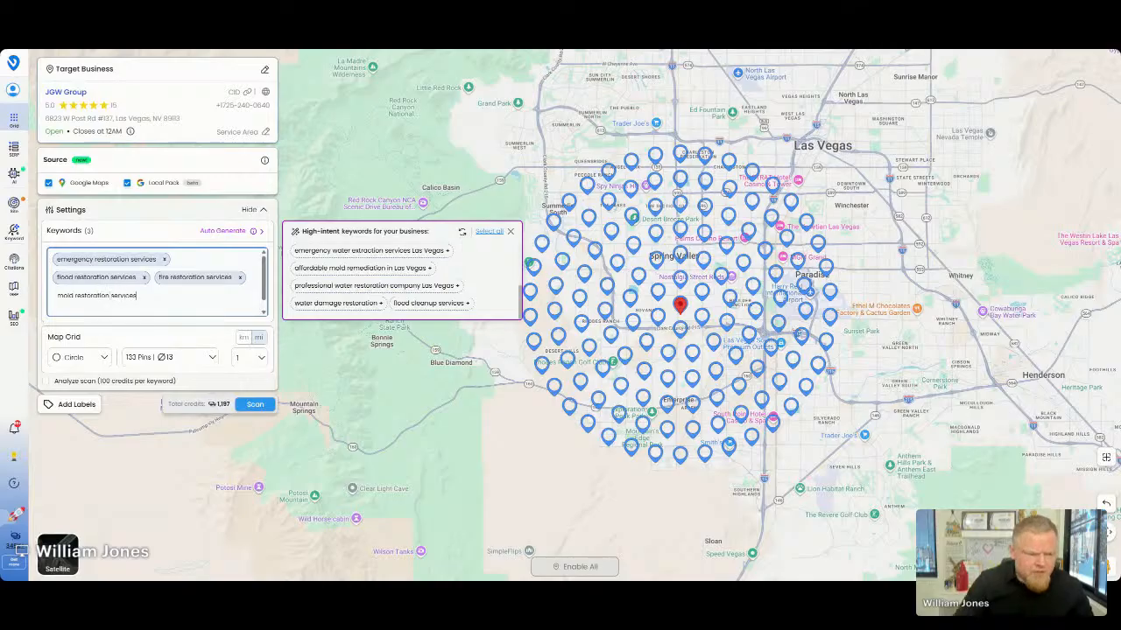
{"action": "key", "text": "Return"}
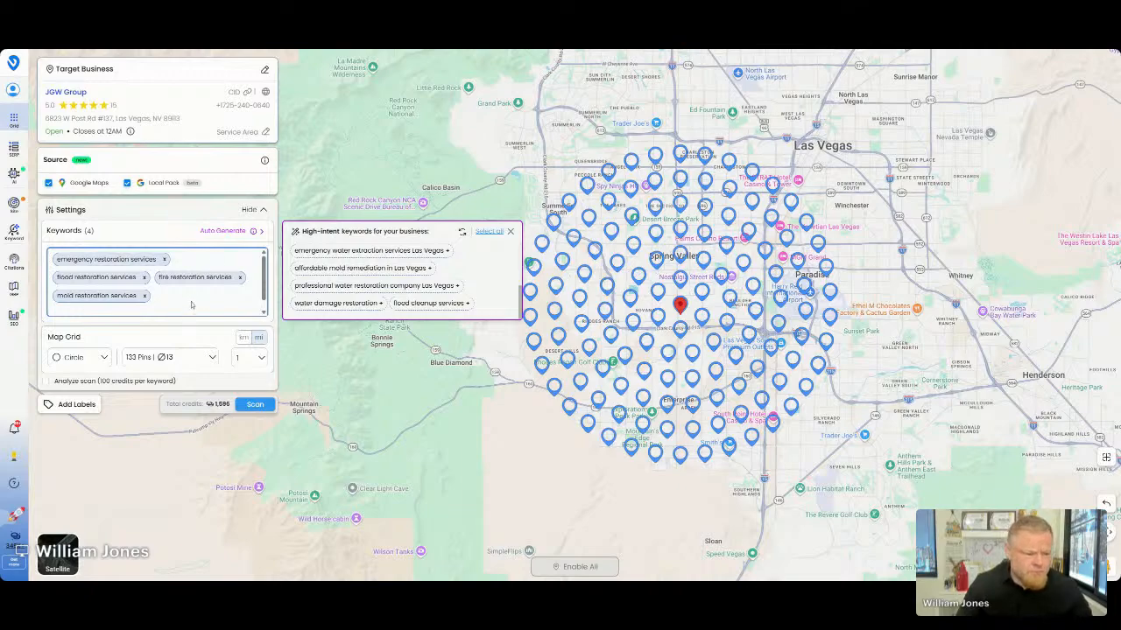
{"action": "type", "text": "merge"}
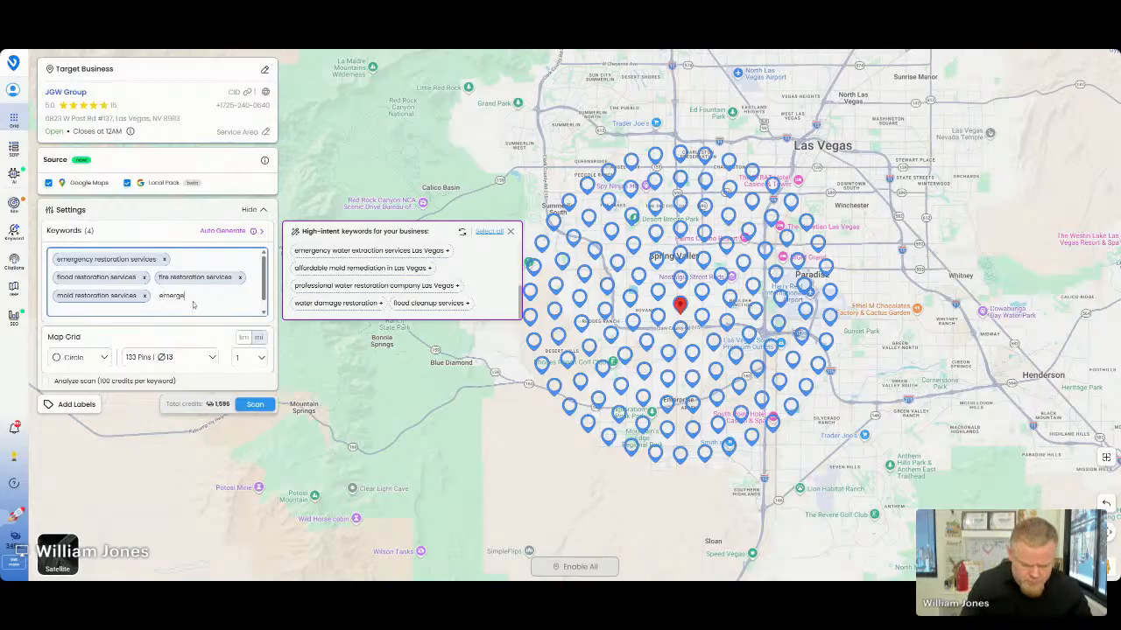
{"action": "type", "text": "ncy water r"}
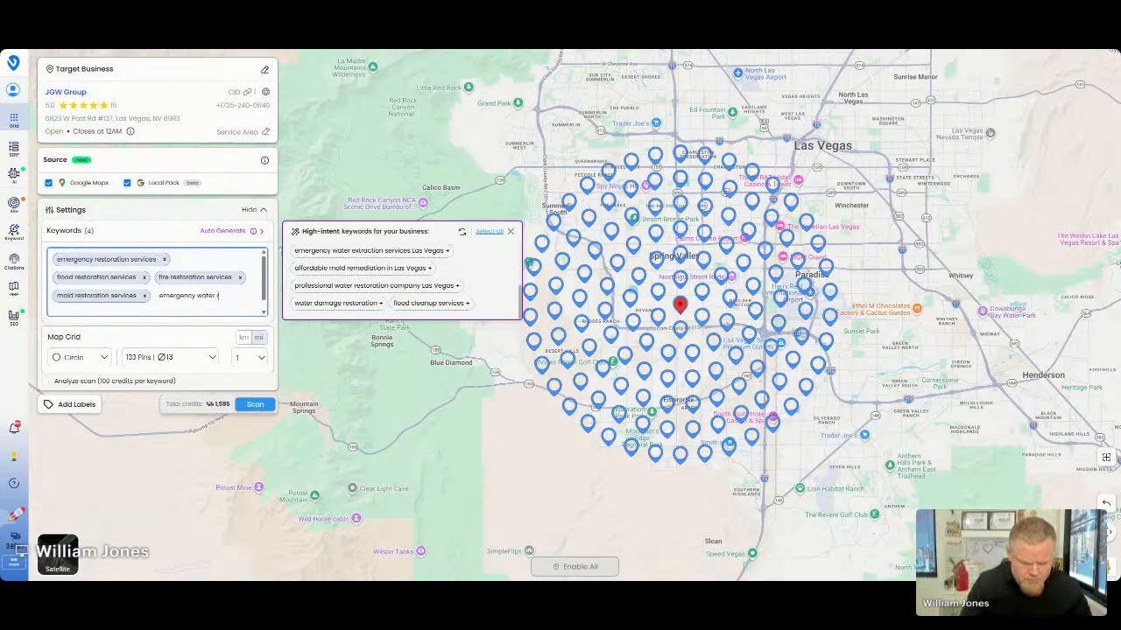
{"action": "type", "text": "esto"}
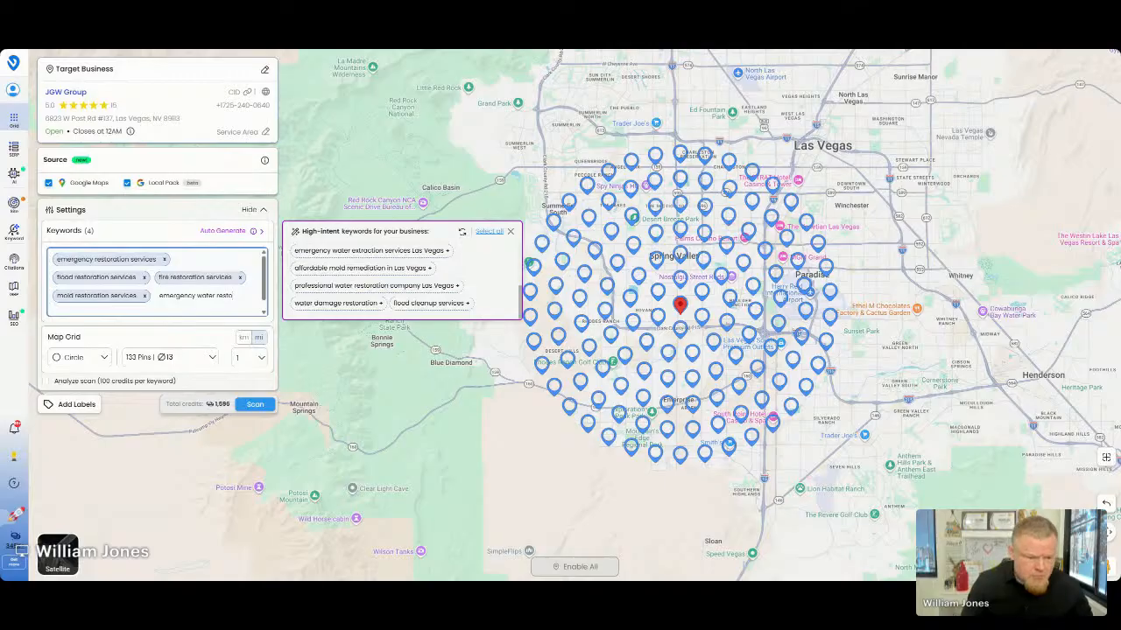
{"action": "type", "text": "ration services"}
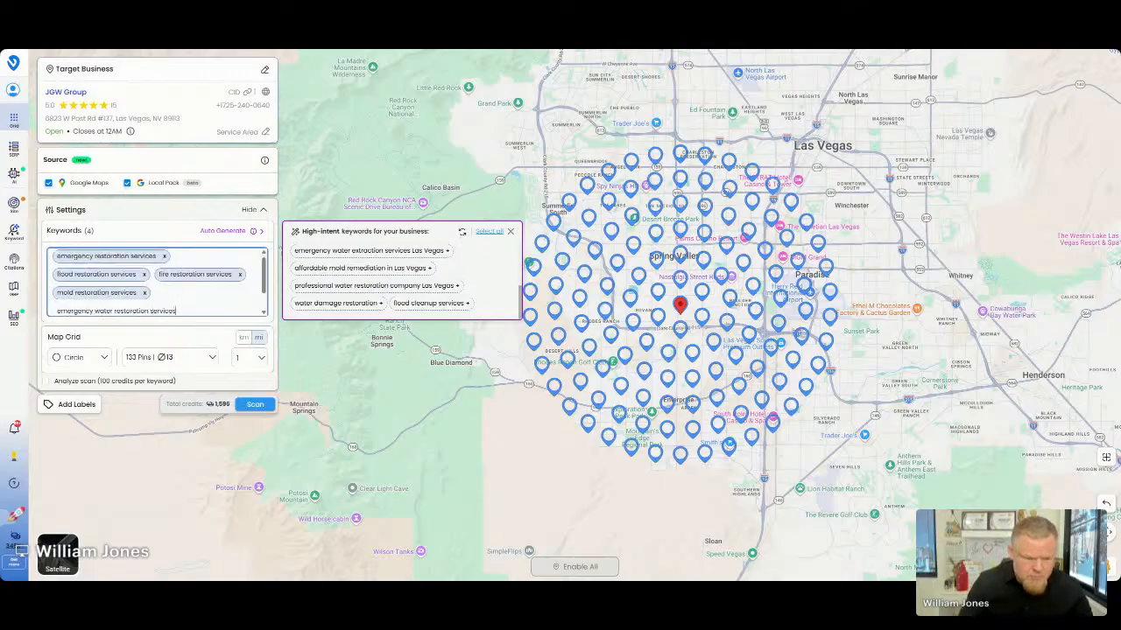
{"action": "key", "text": "Return"}
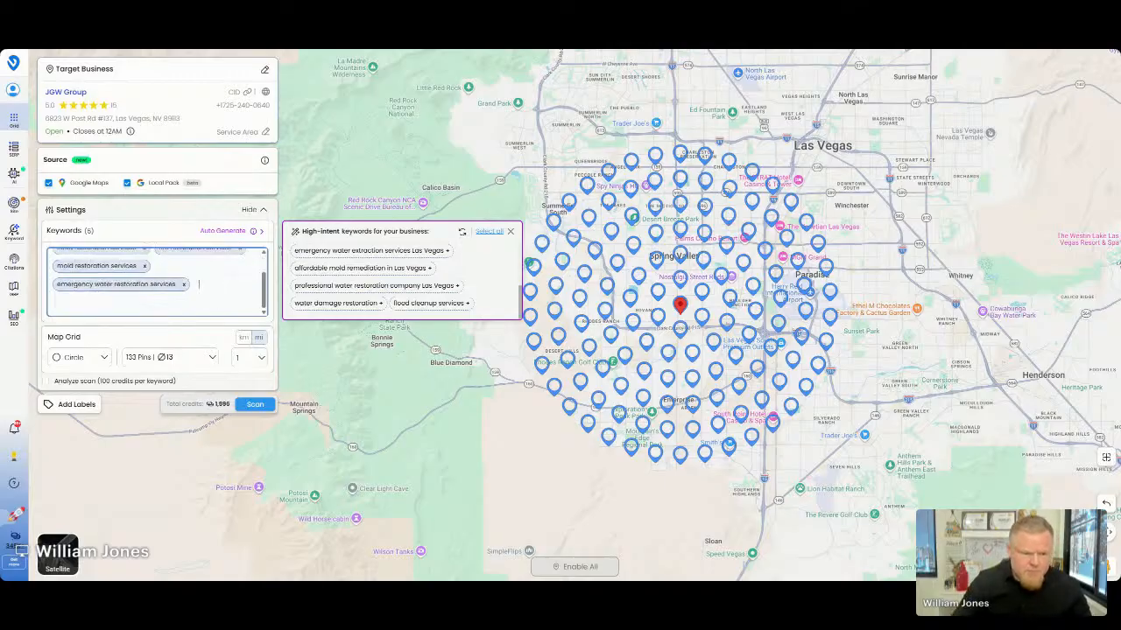
Step: Exclude Google Maps as a scan source, leaving Local Pack, and set the circular map grid to 176 pins with Ø15
{"action": "left_click", "coordinate": [49, 183]}
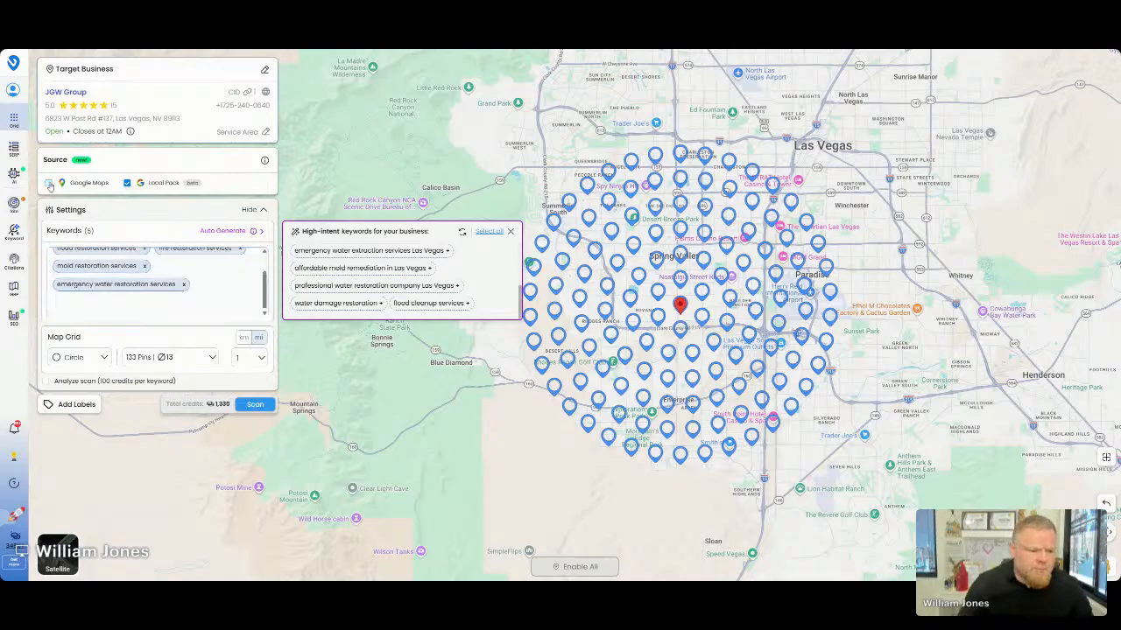
{"action": "left_click", "coordinate": [210, 358]}
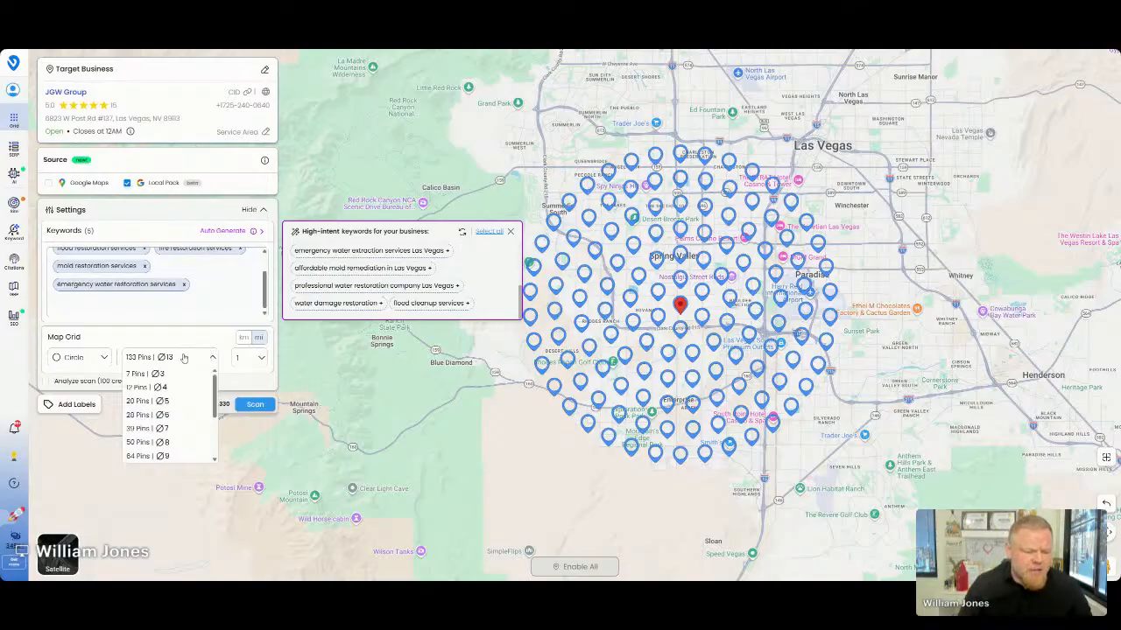
{"action": "scroll", "coordinate": [171, 411], "scroll_direction": "down", "scroll_amount": 3}
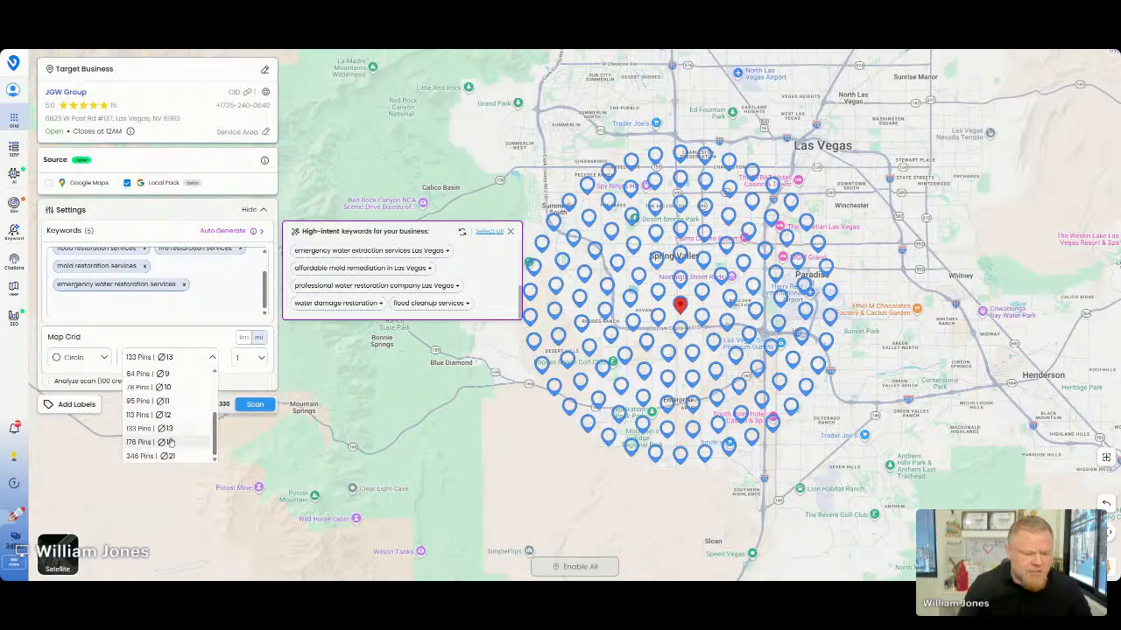
{"action": "left_click", "coordinate": [173, 440]}
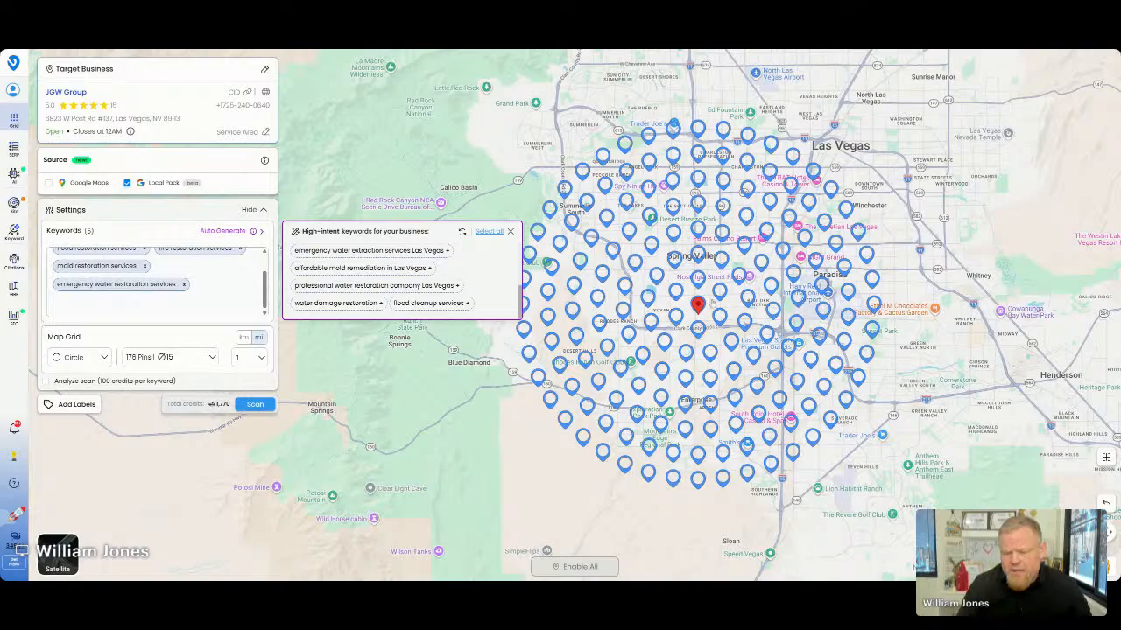
{"action": "scroll", "coordinate": [797, 224], "scroll_direction": "down", "scroll_amount": 1}
{"action": "scroll", "coordinate": [802, 346], "scroll_direction": "up", "scroll_amount": 1}
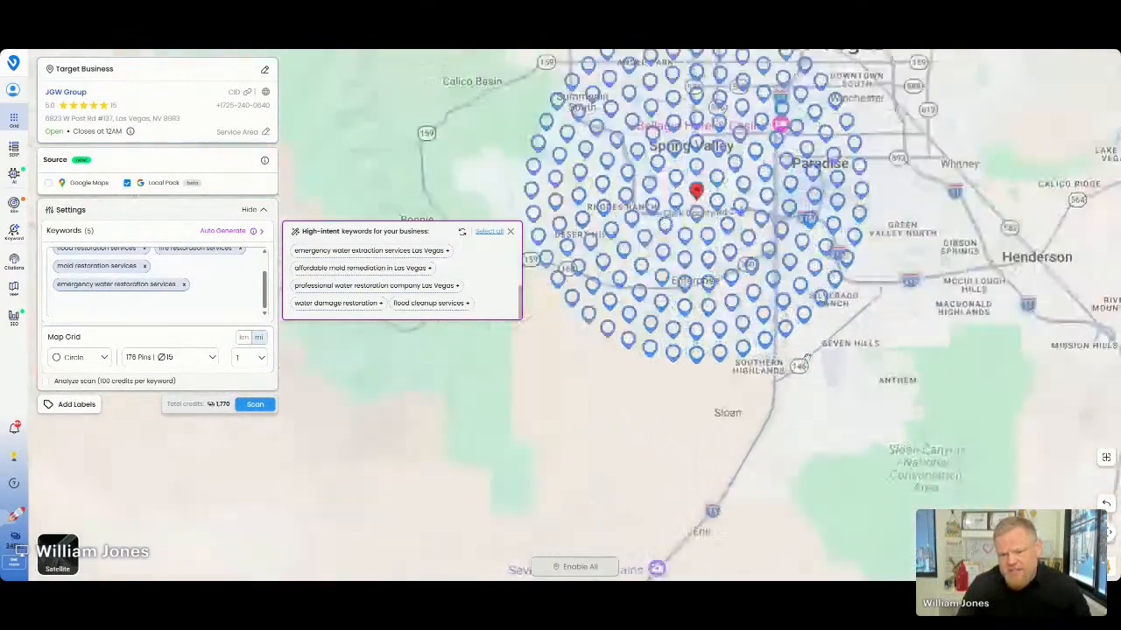
{"action": "left_click_drag", "start_coordinate": [886, 329], "coordinate": [815, 473]}
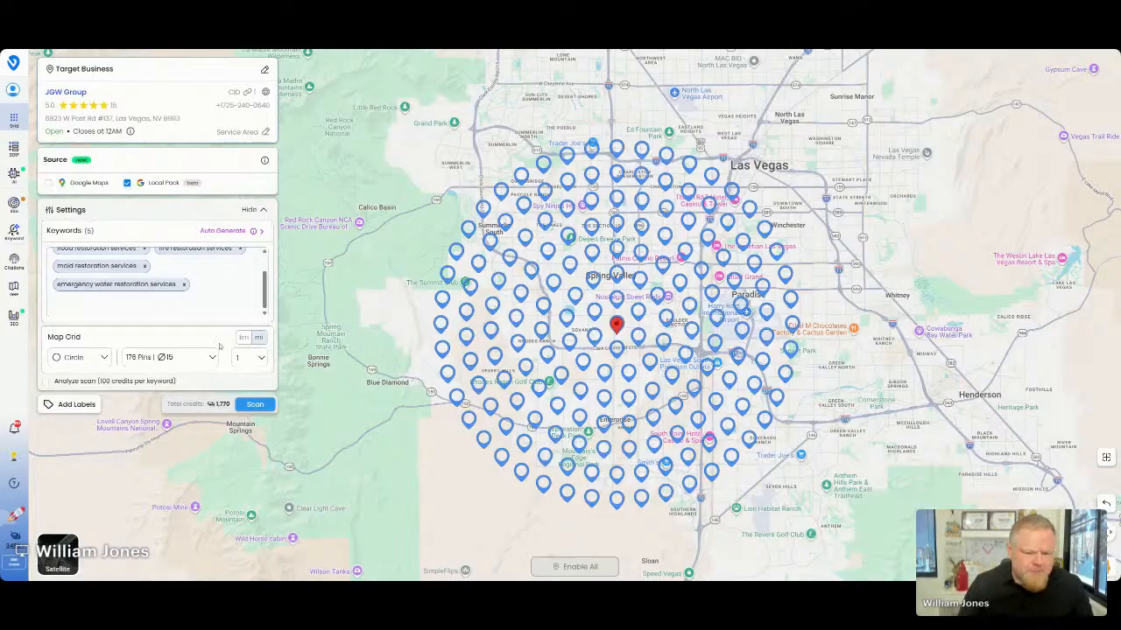
Step: Submit the heat map scan and open the scan history to check the JGW Group scans
{"action": "left_click", "coordinate": [246, 407]}
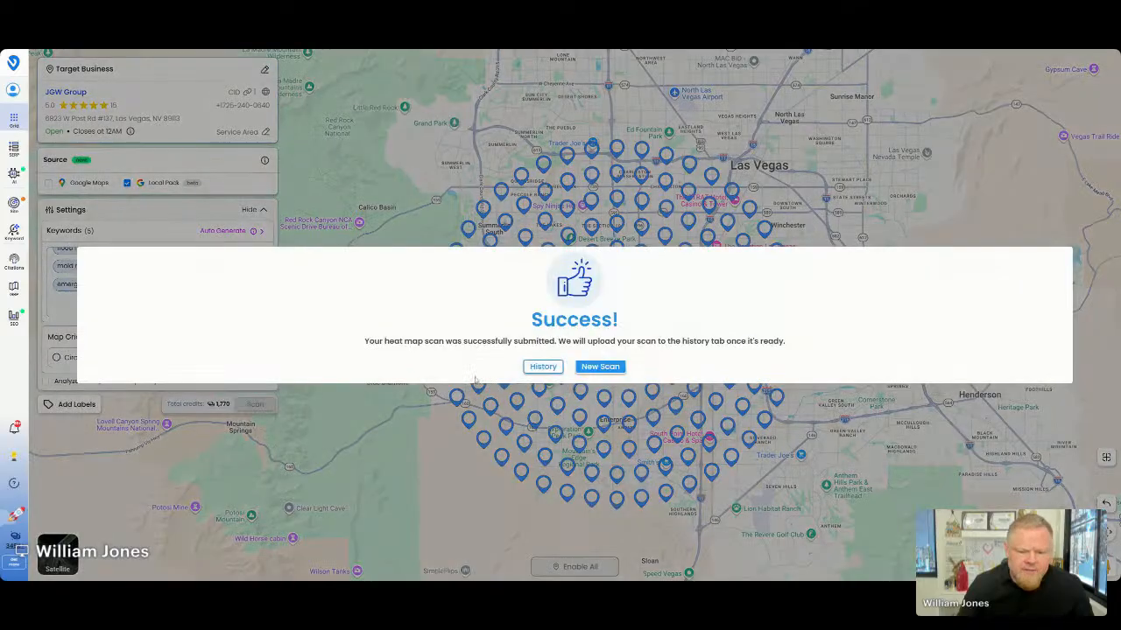
{"action": "left_click", "coordinate": [542, 368]}
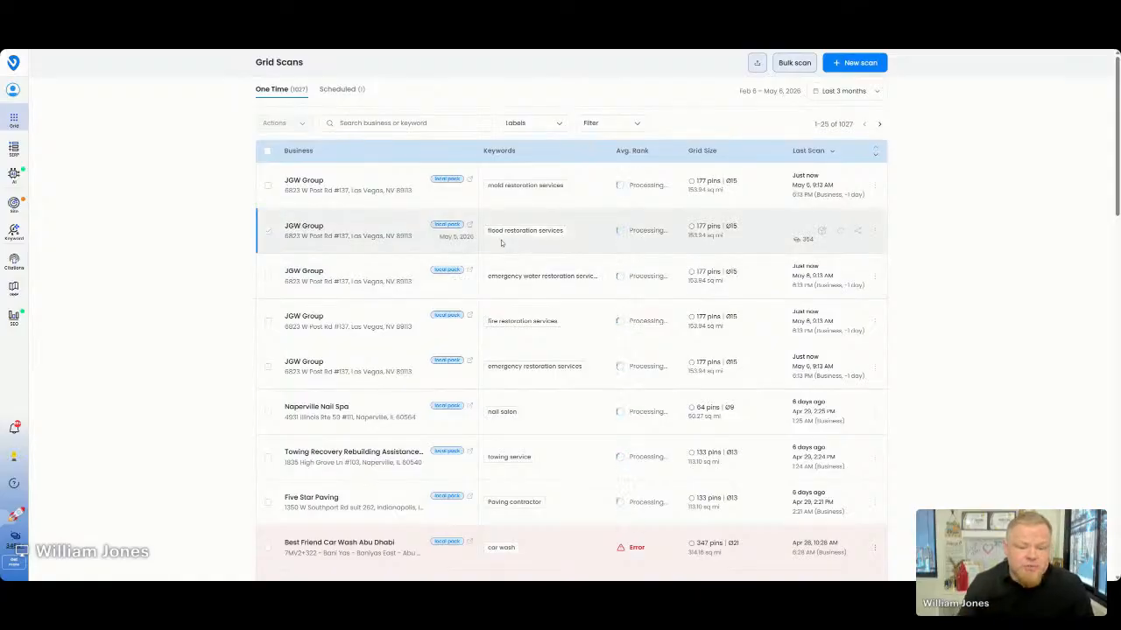
{"action": "scroll", "coordinate": [531, 289], "scroll_direction": "down", "scroll_amount": 3}
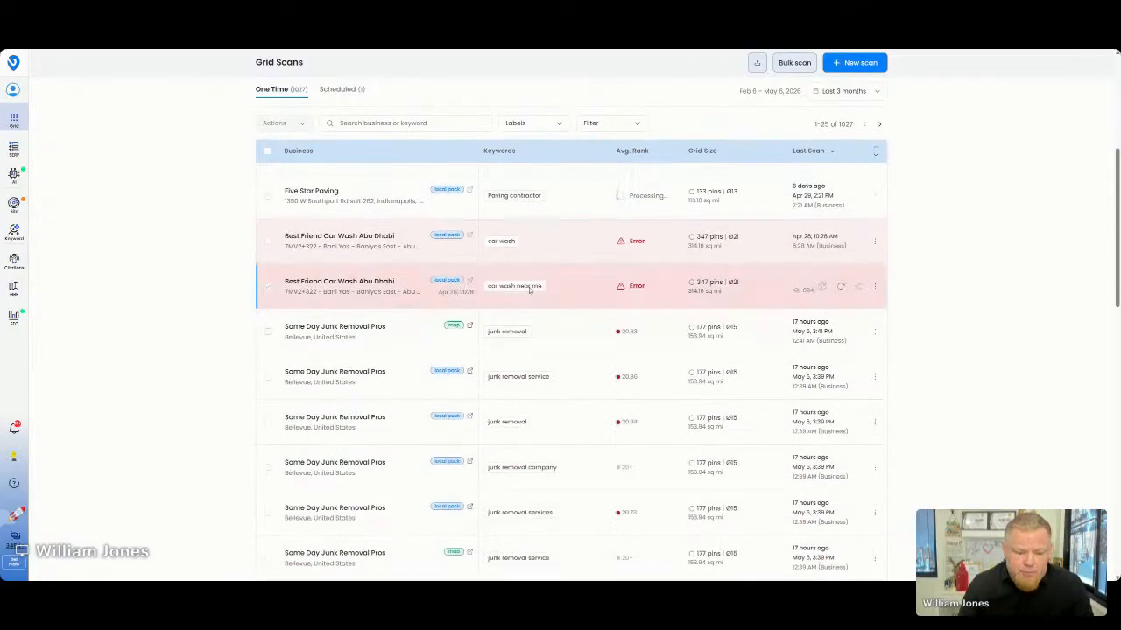
{"action": "scroll", "coordinate": [532, 288], "scroll_direction": "up", "scroll_amount": 3}
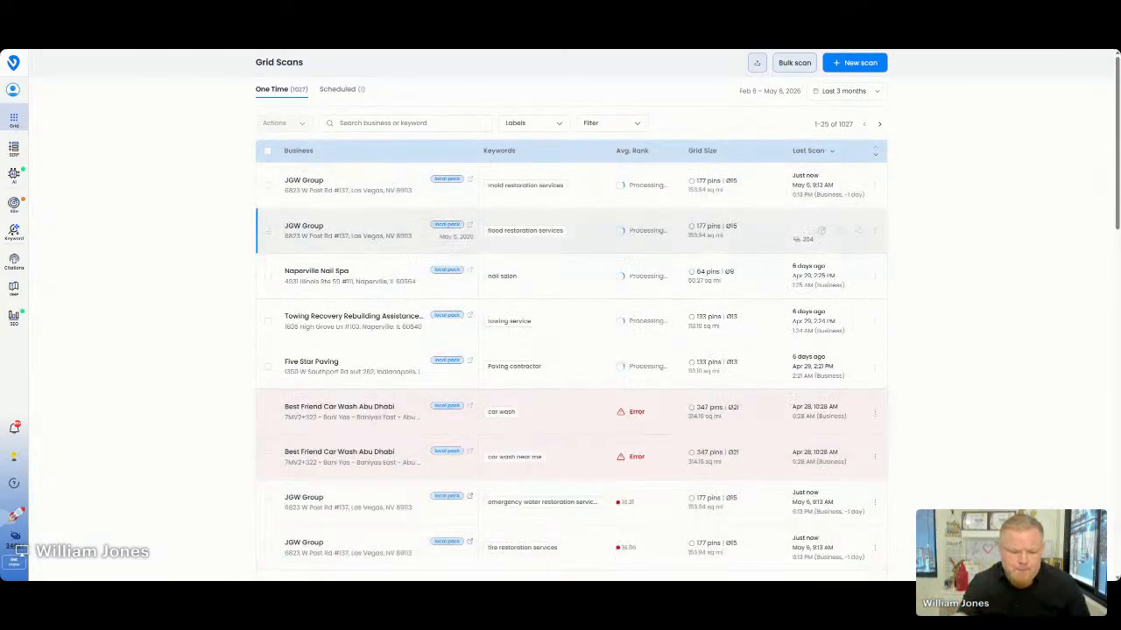
Step: Open JGW Group's local pack scan result for "emergency water restoration services" from the grid scans list
{"action": "scroll", "coordinate": [525, 219], "scroll_direction": "down", "scroll_amount": 3}
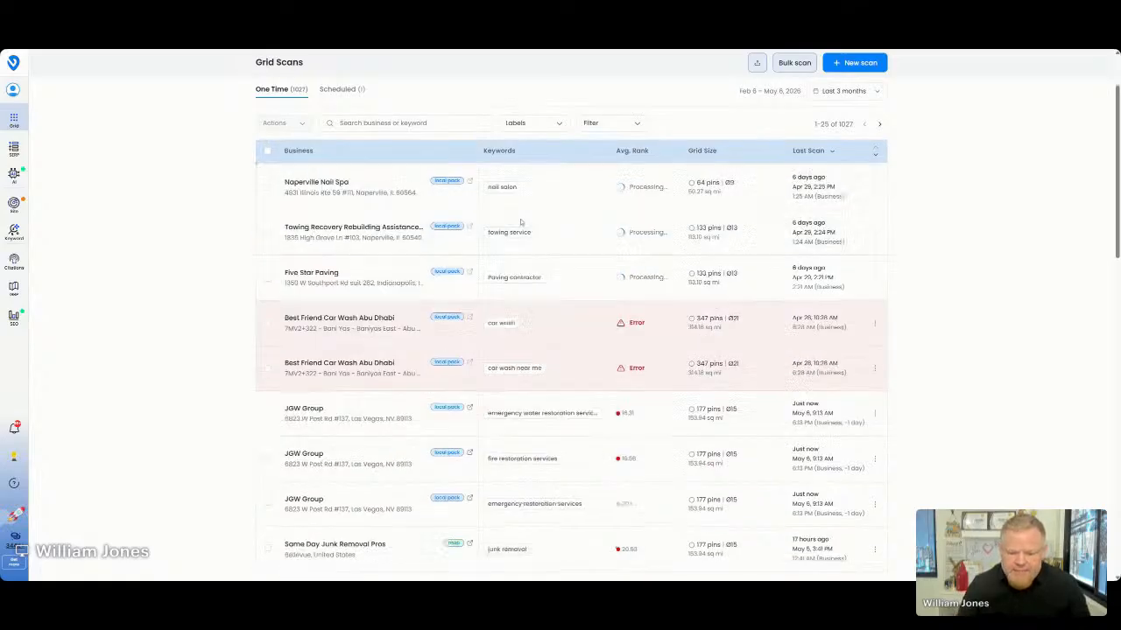
{"action": "scroll", "coordinate": [525, 215], "scroll_direction": "down", "scroll_amount": 1}
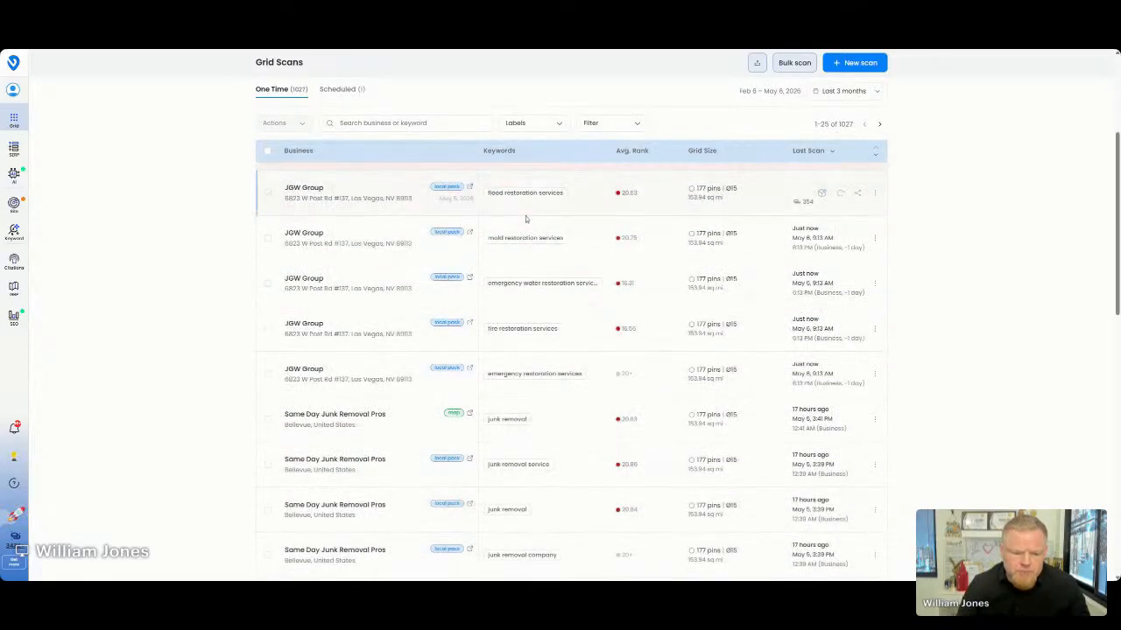
{"action": "scroll", "coordinate": [525, 215], "scroll_direction": "up", "scroll_amount": 3}
{"action": "scroll", "coordinate": [524, 219], "scroll_direction": "down", "scroll_amount": 3}
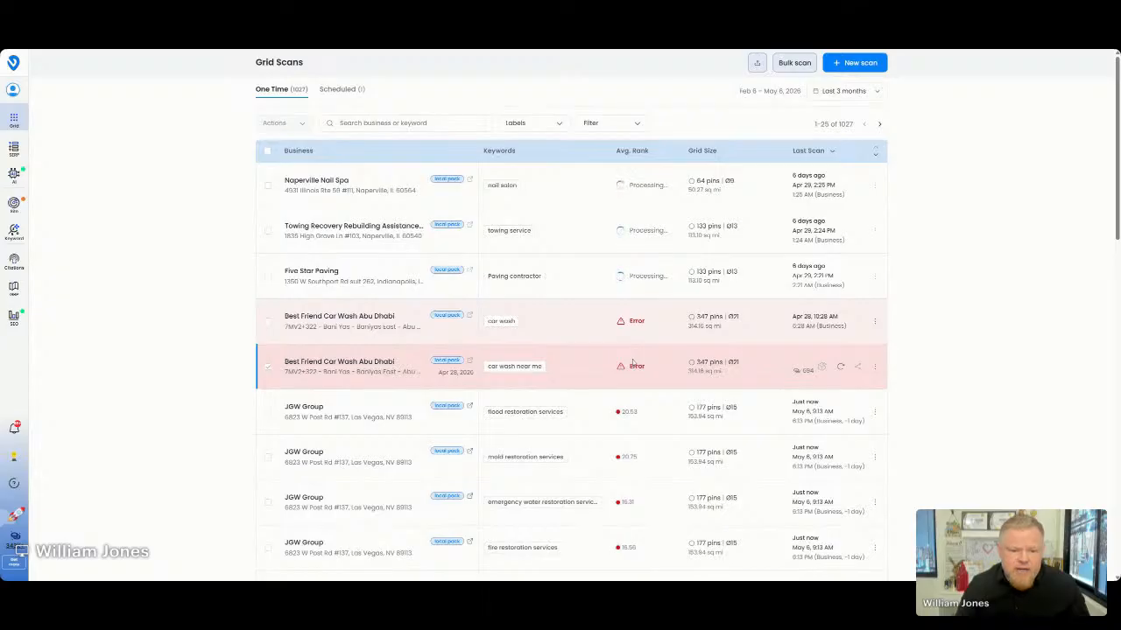
{"action": "scroll", "coordinate": [632, 362], "scroll_direction": "down", "scroll_amount": 5}
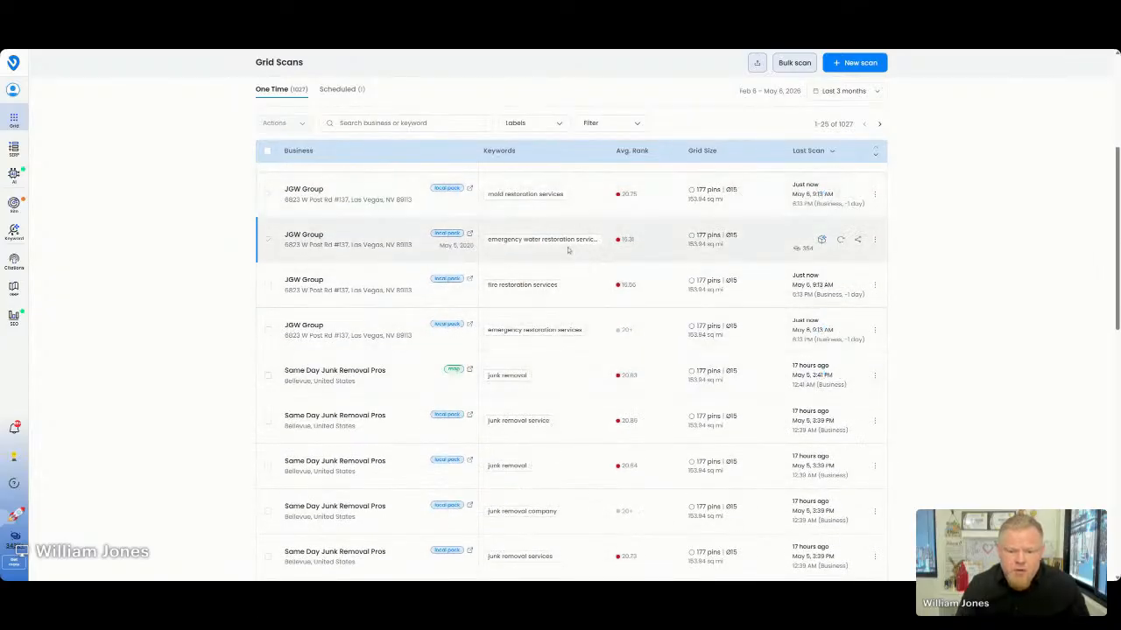
{"action": "left_click", "coordinate": [470, 236]}
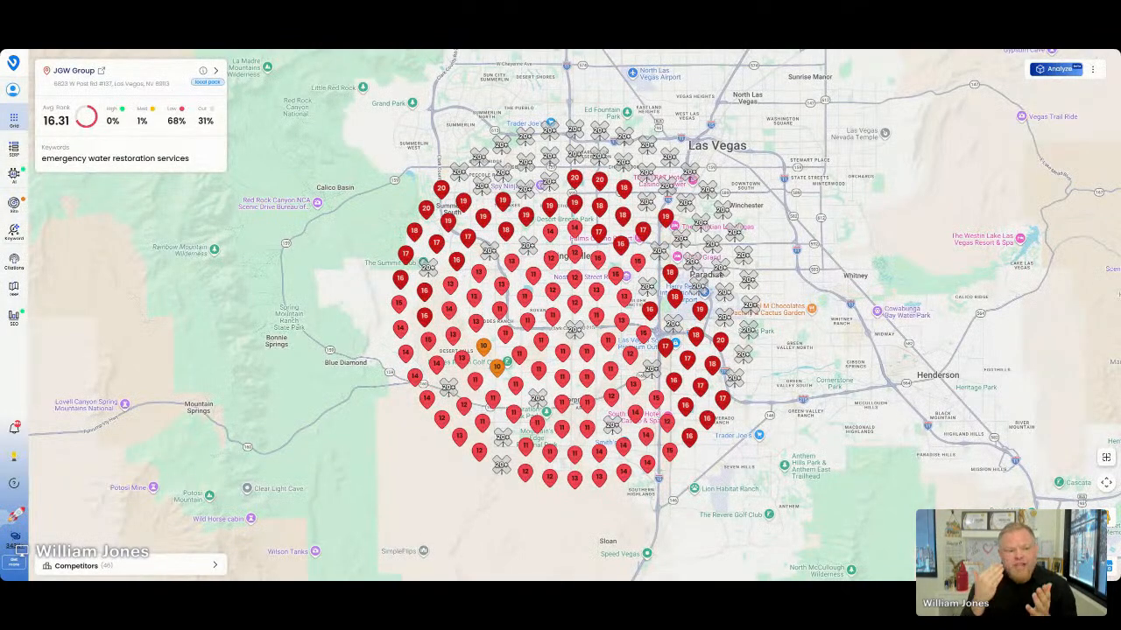
Step: Open JGW Group's Google Maps profile from the scan result and highlight its business category, "Water damage restoration service"
{"action": "left_click", "coordinate": [102, 72]}
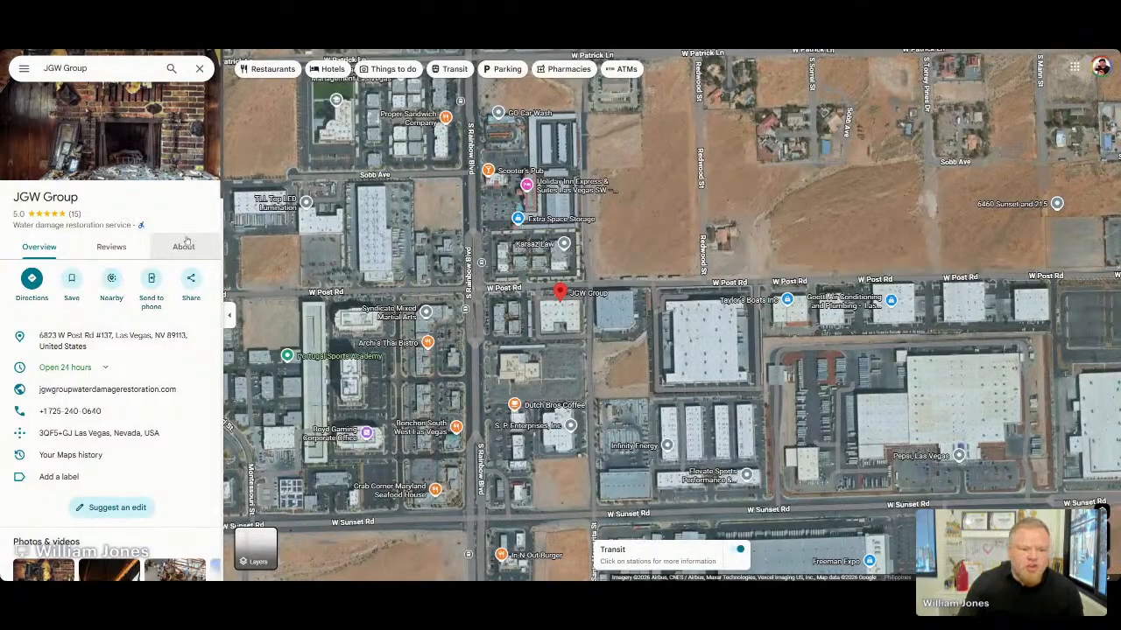
{"action": "left_click_drag", "start_coordinate": [13, 228], "coordinate": [134, 230]}
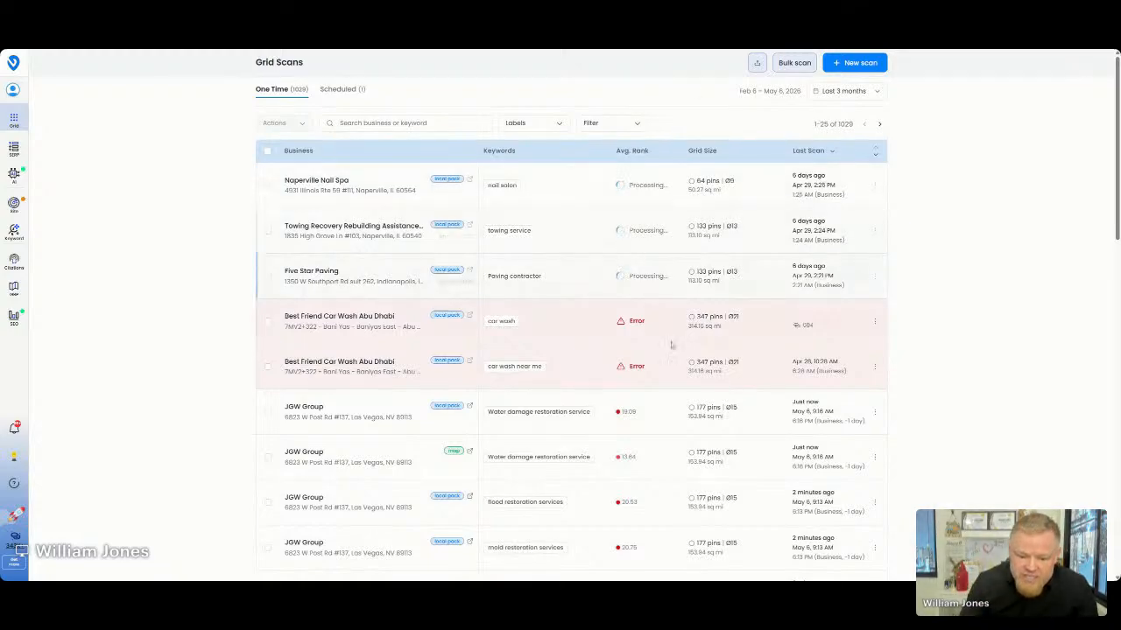
Step: Open JGW Group's local pack scan for "Water damage restoration service" and review the businesses ranked at the rank-10 pin northeast of the grid's centre
{"action": "left_click", "coordinate": [470, 410]}
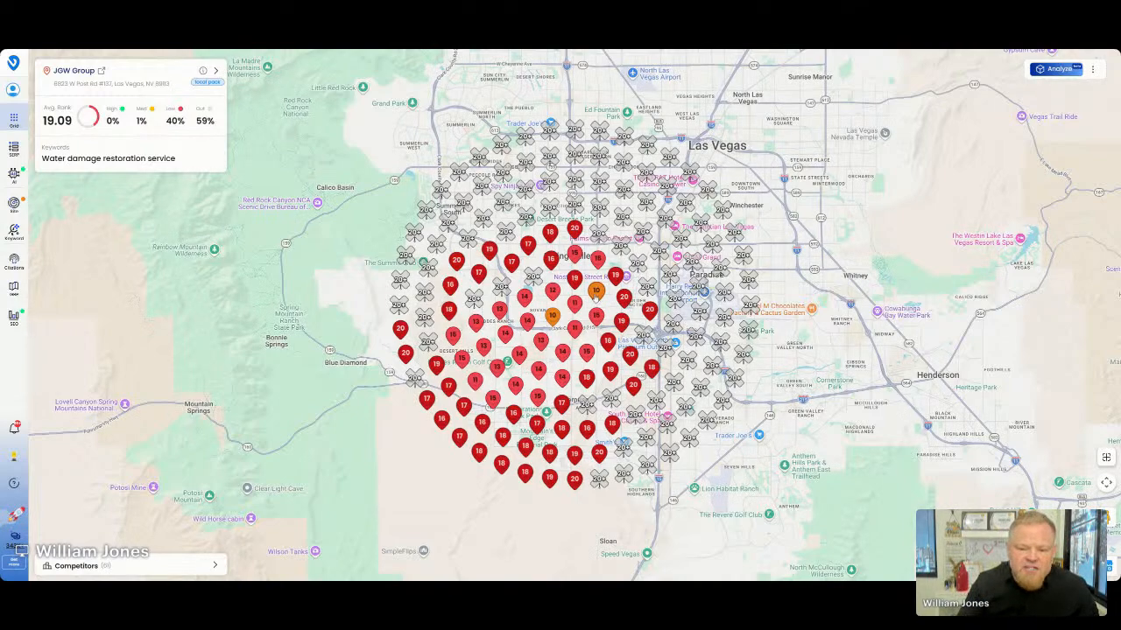
{"action": "left_click", "coordinate": [595, 294]}
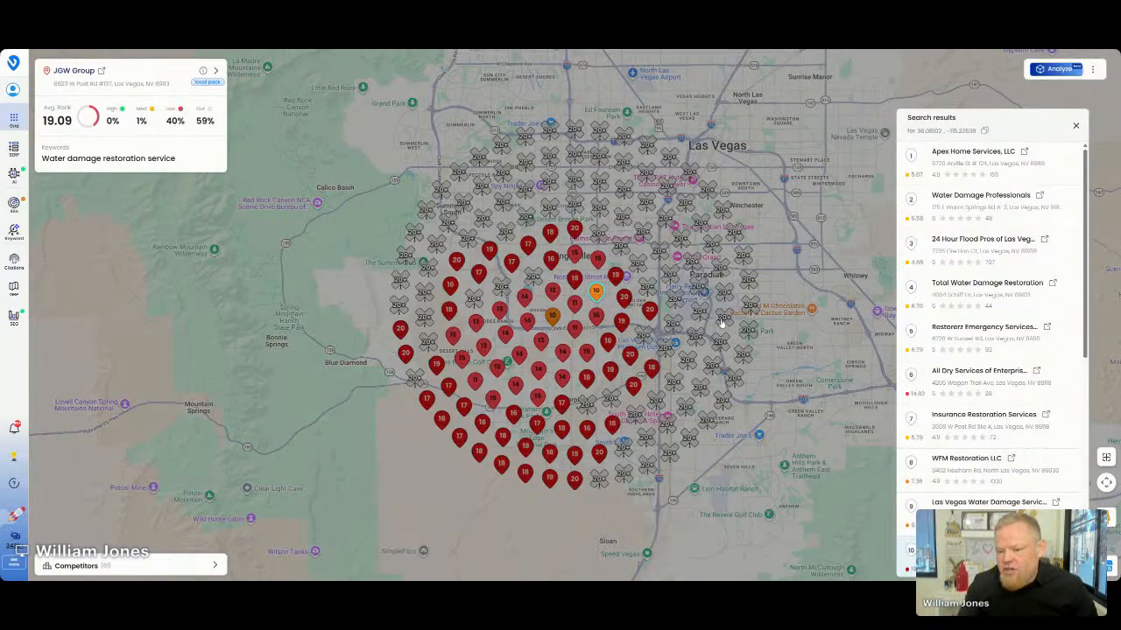
{"action": "scroll", "coordinate": [972, 314], "scroll_direction": "down", "scroll_amount": 5}
{"action": "scroll", "coordinate": [972, 312], "scroll_direction": "down", "scroll_amount": 1}
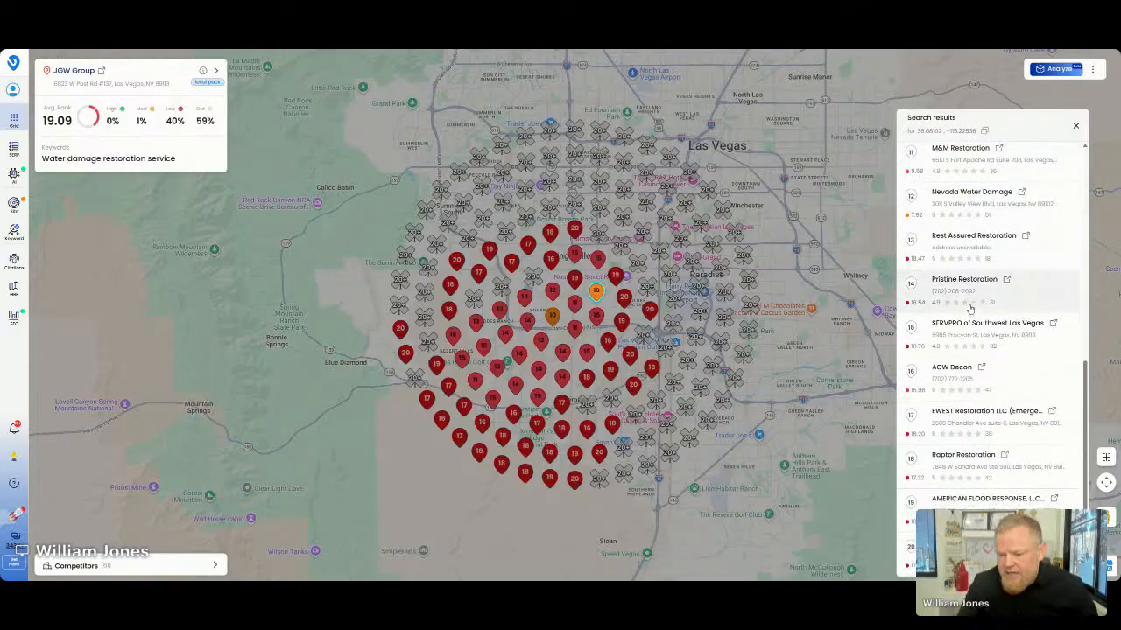
{"action": "scroll", "coordinate": [963, 306], "scroll_direction": "up", "scroll_amount": 6}
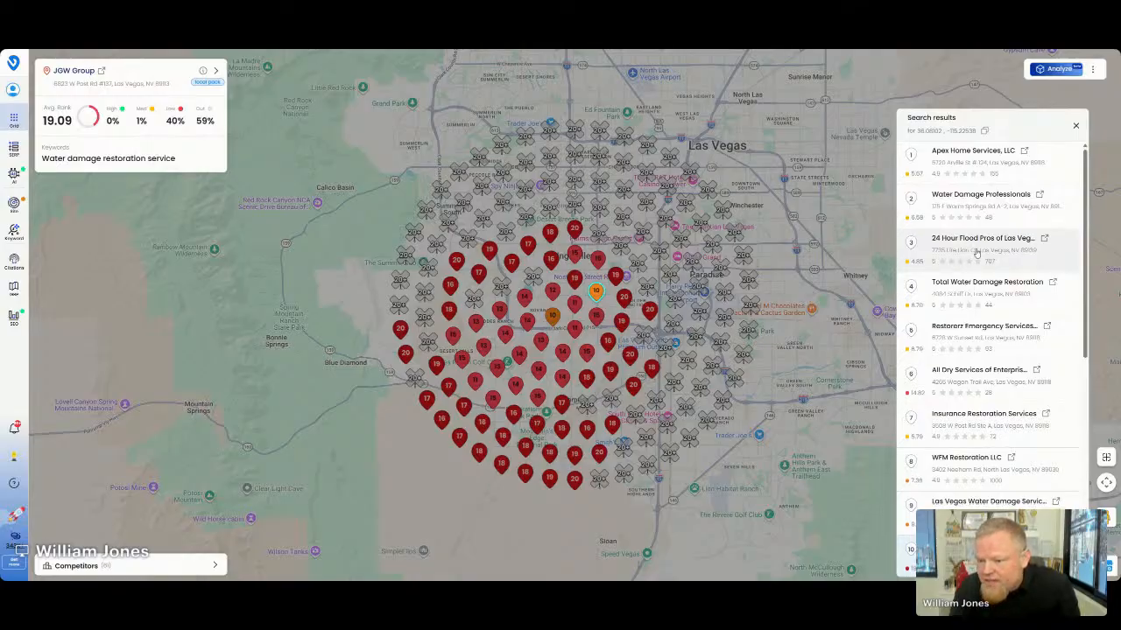
{"action": "scroll", "coordinate": [976, 252], "scroll_direction": "down", "scroll_amount": 5}
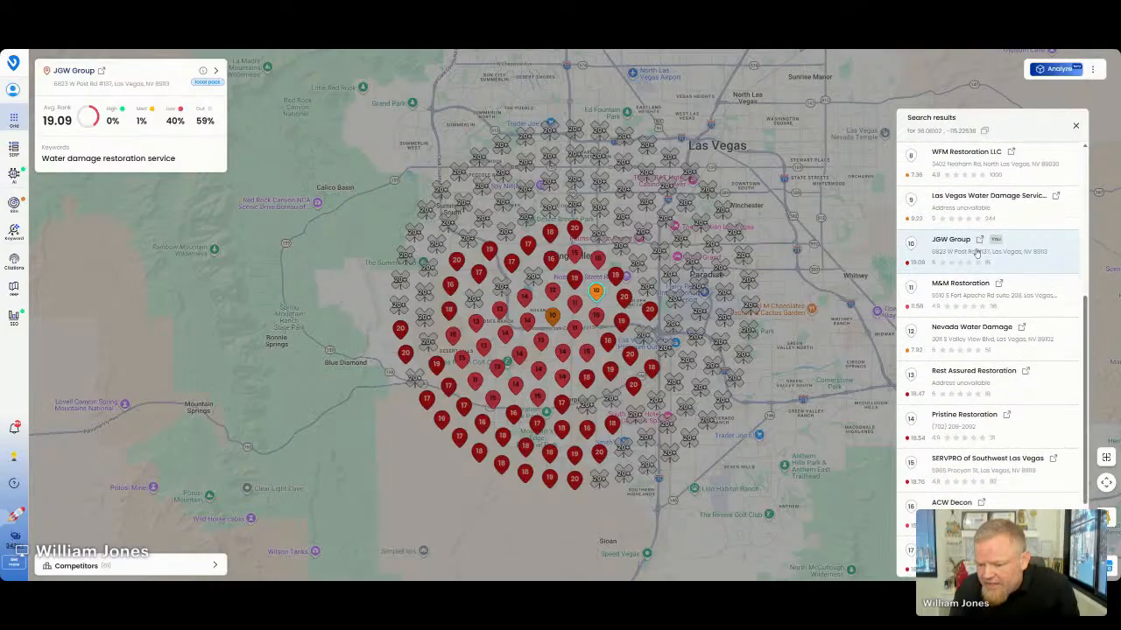
{"action": "scroll", "coordinate": [976, 252], "scroll_direction": "down", "scroll_amount": 3}
{"action": "scroll", "coordinate": [977, 263], "scroll_direction": "up", "scroll_amount": 8}
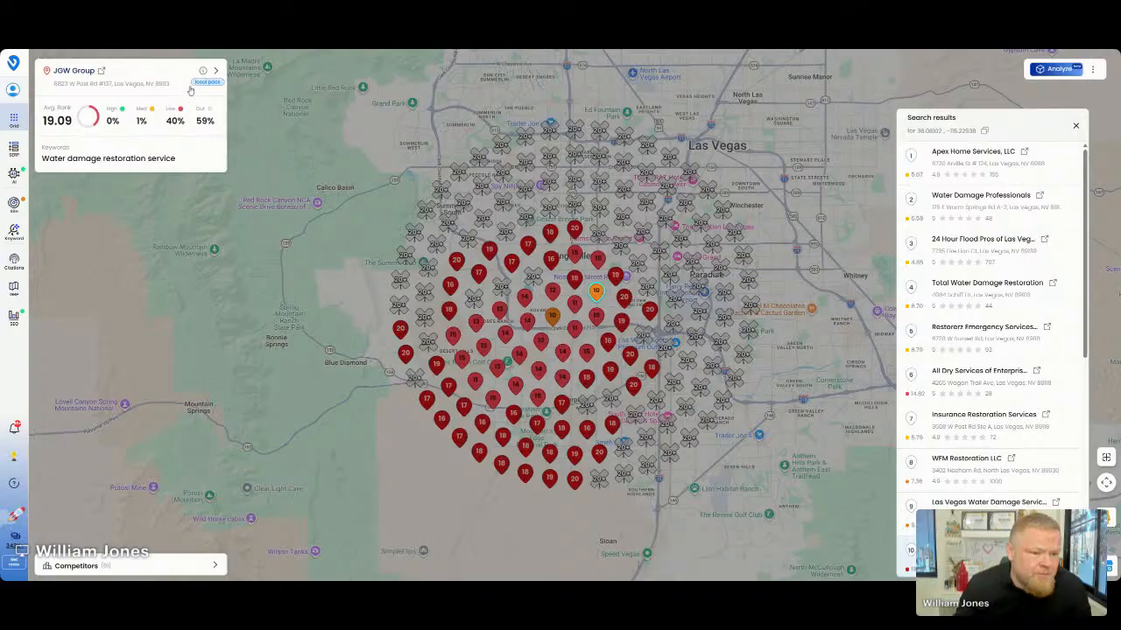
Step: Recheck JGW Group's Google Maps profile, and compare Water Damage Professionals' ranking map with JGW Group's own map
{"action": "left_click", "coordinate": [103, 71]}
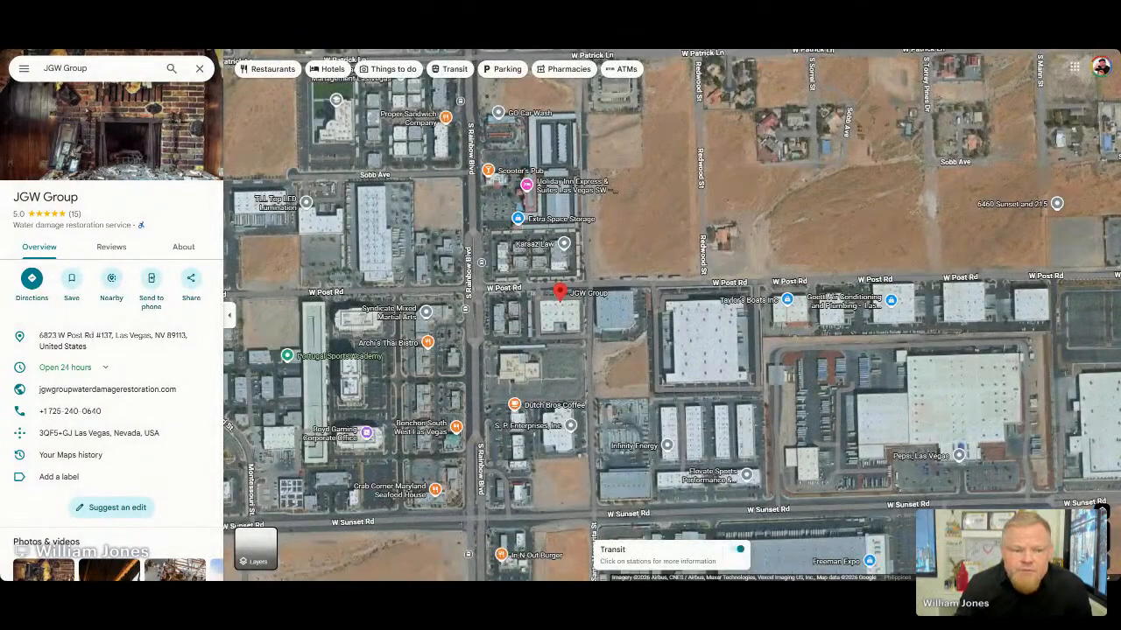
{"action": "key", "text": "ctrl+w"}
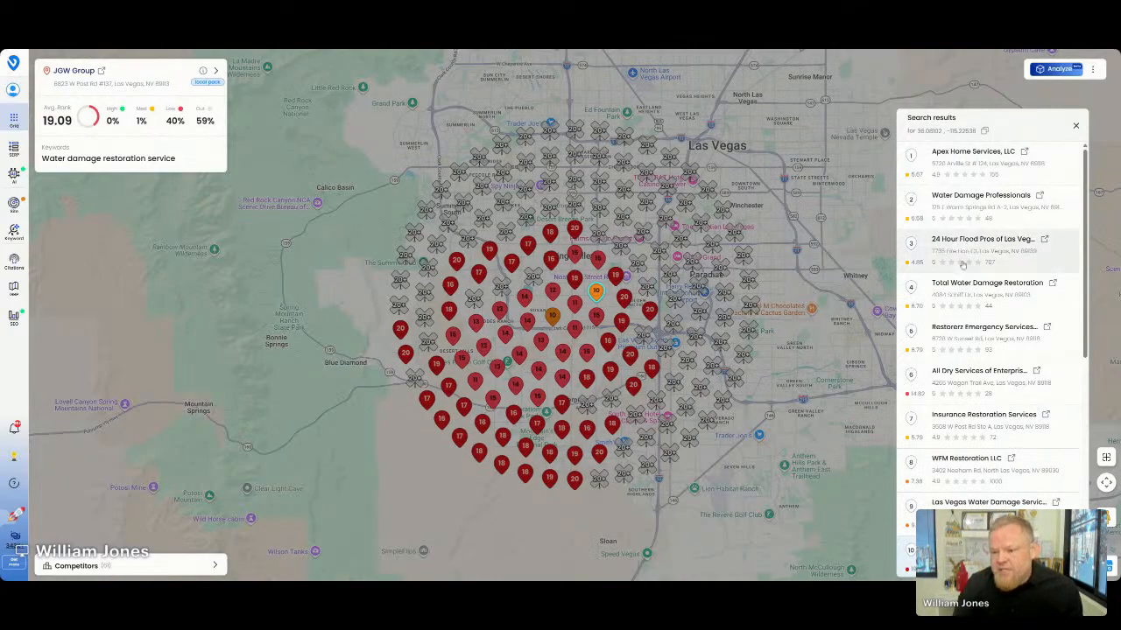
{"action": "left_click", "coordinate": [974, 200]}
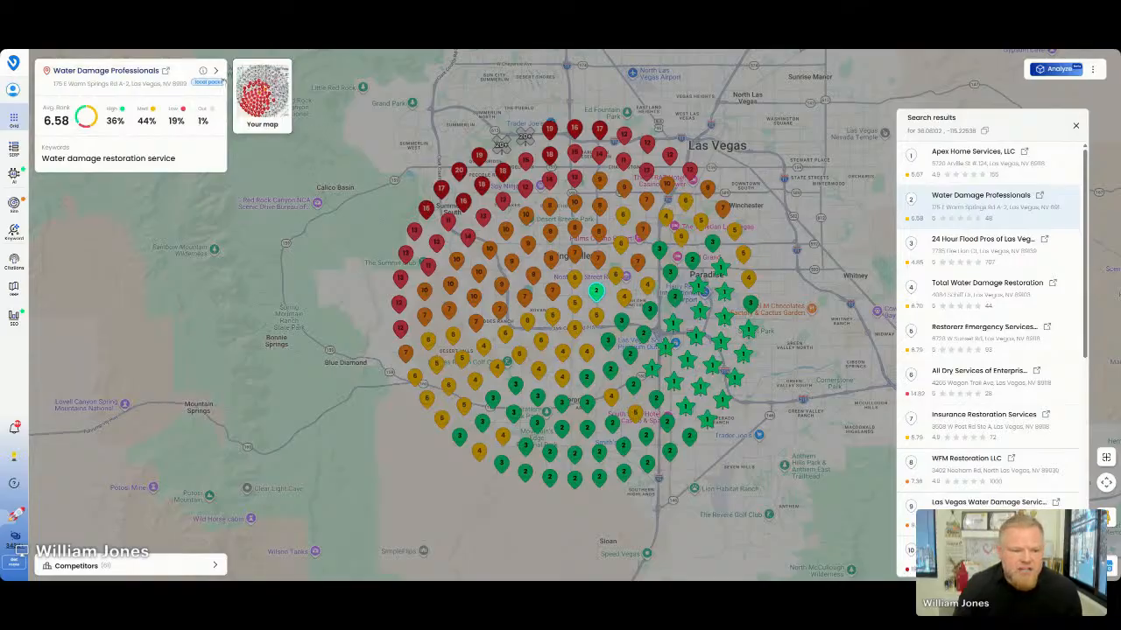
{"action": "left_click", "coordinate": [260, 96]}
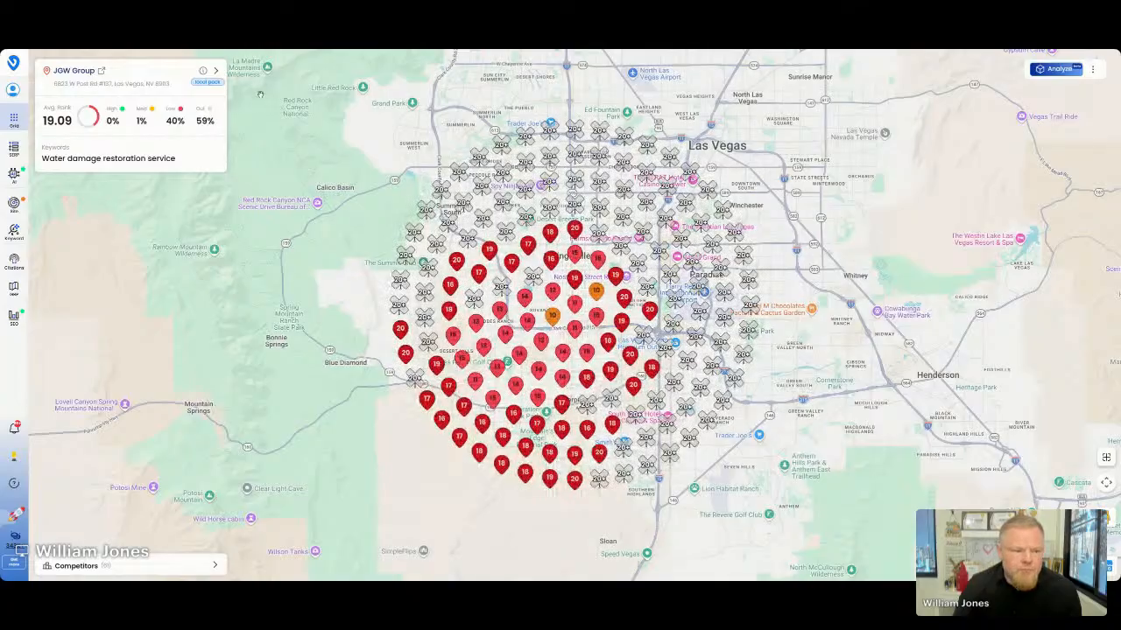
Step: From a 20+ pin's results, open competitors' Google Maps profiles, from Insurance Restoration Services down to Total Water Damage Restoration, plus Water Damage Professionals
{"action": "left_click", "coordinate": [637, 264]}
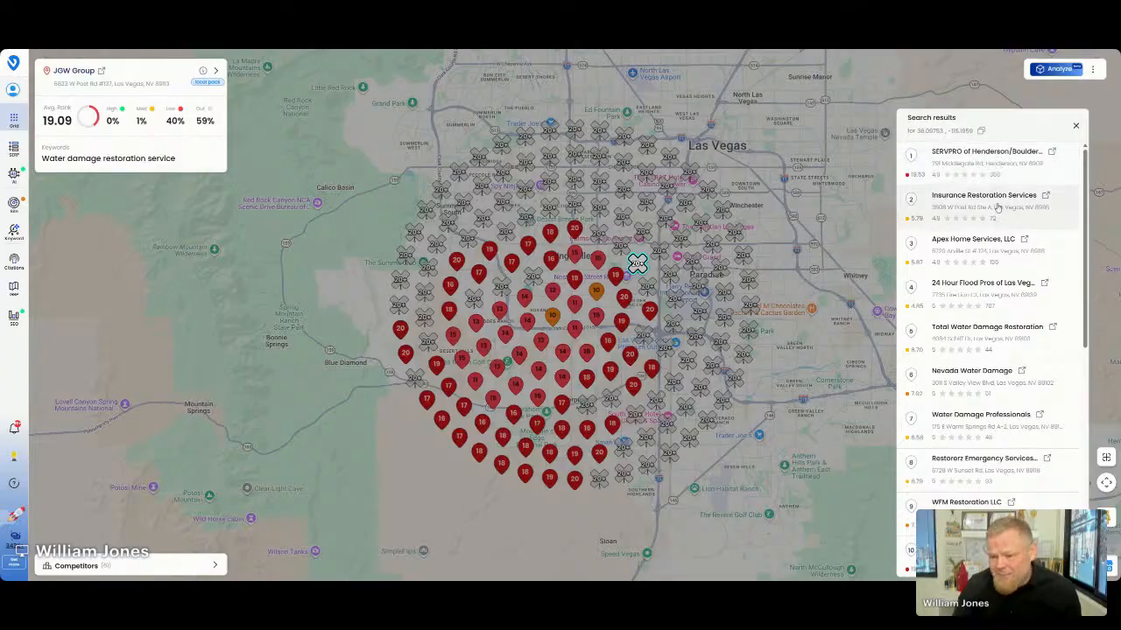
{"action": "left_click", "coordinate": [1044, 199]}
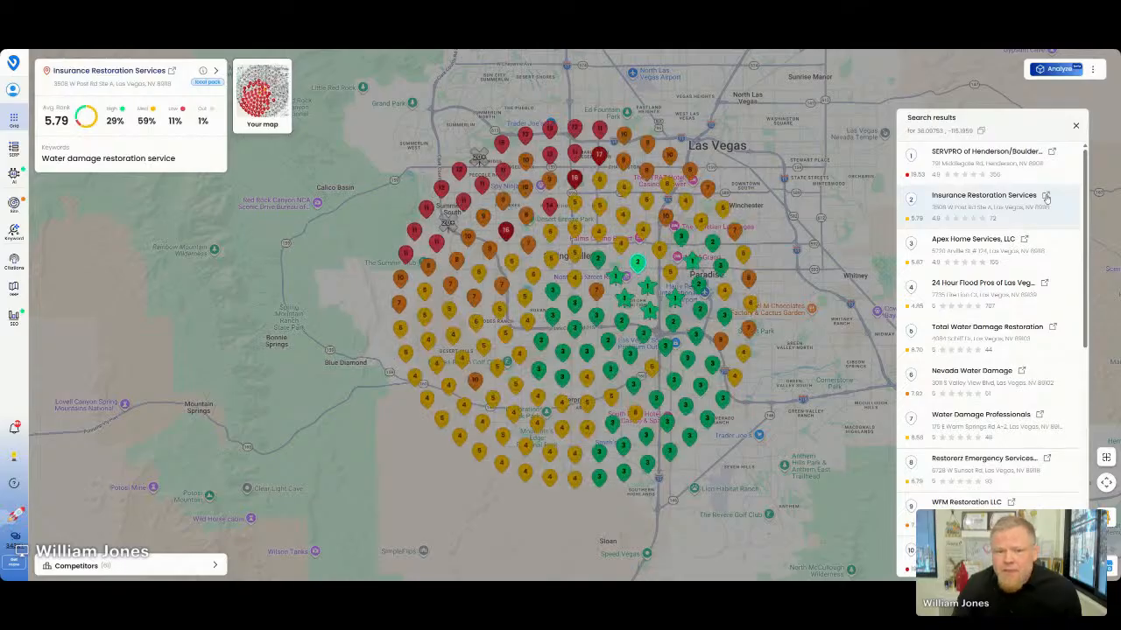
{"action": "left_click", "coordinate": [1026, 243]}
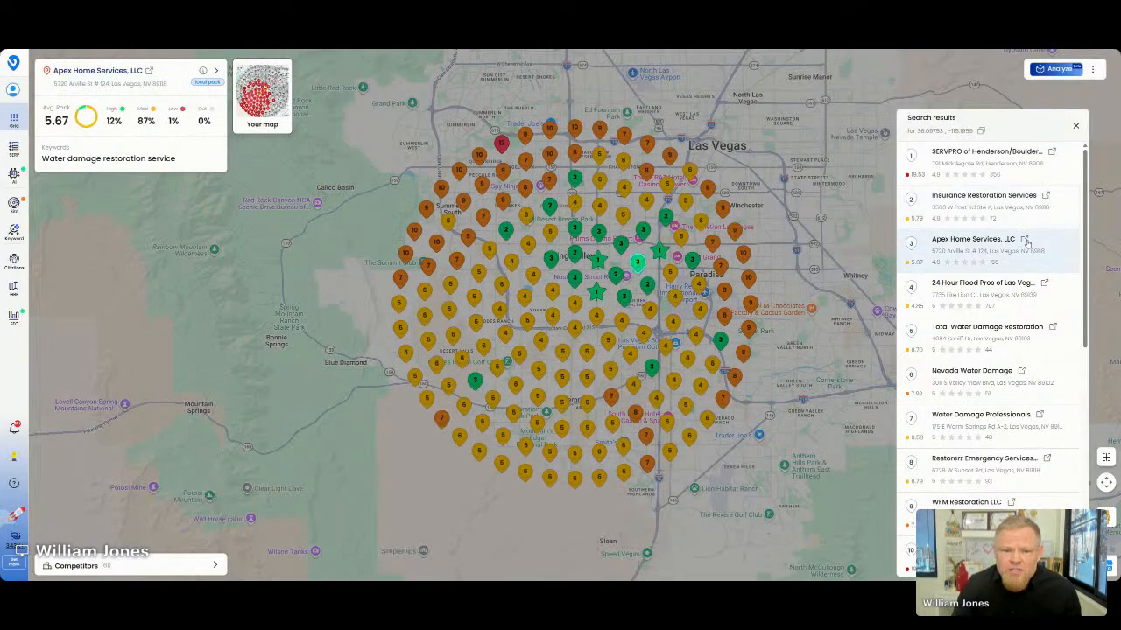
{"action": "left_click", "coordinate": [1038, 285]}
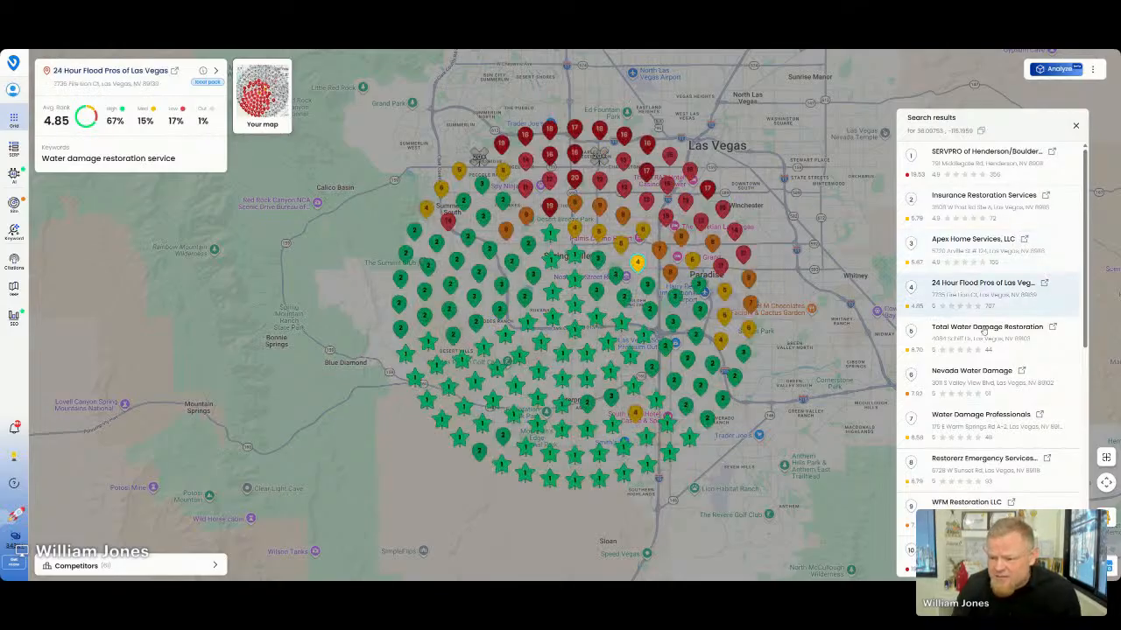
{"action": "left_click", "coordinate": [1056, 330]}
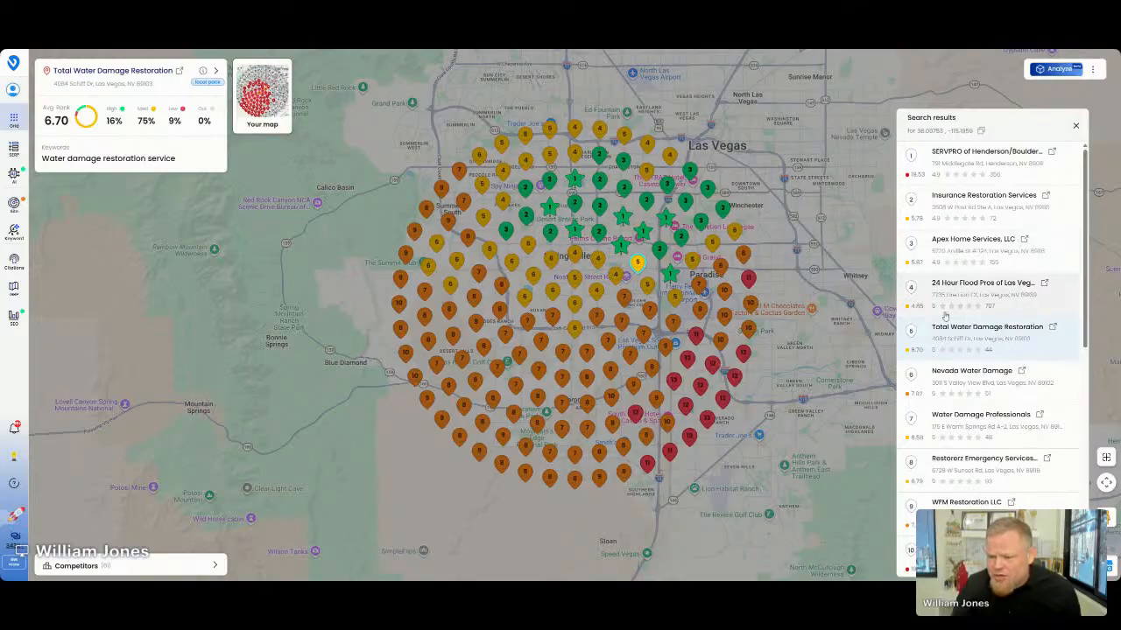
{"action": "left_click", "coordinate": [1039, 418]}
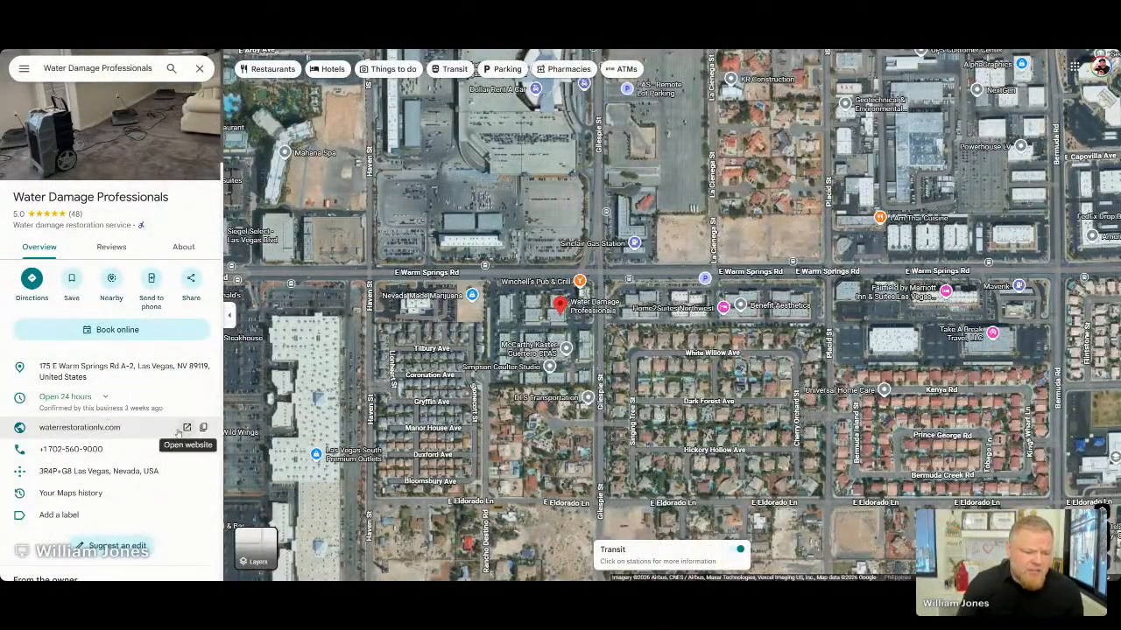
Step: Open Water Damage Professionals' website from its profile, review the whole homepage and compare it with JGW Group's homepage
{"action": "left_click", "coordinate": [187, 427]}
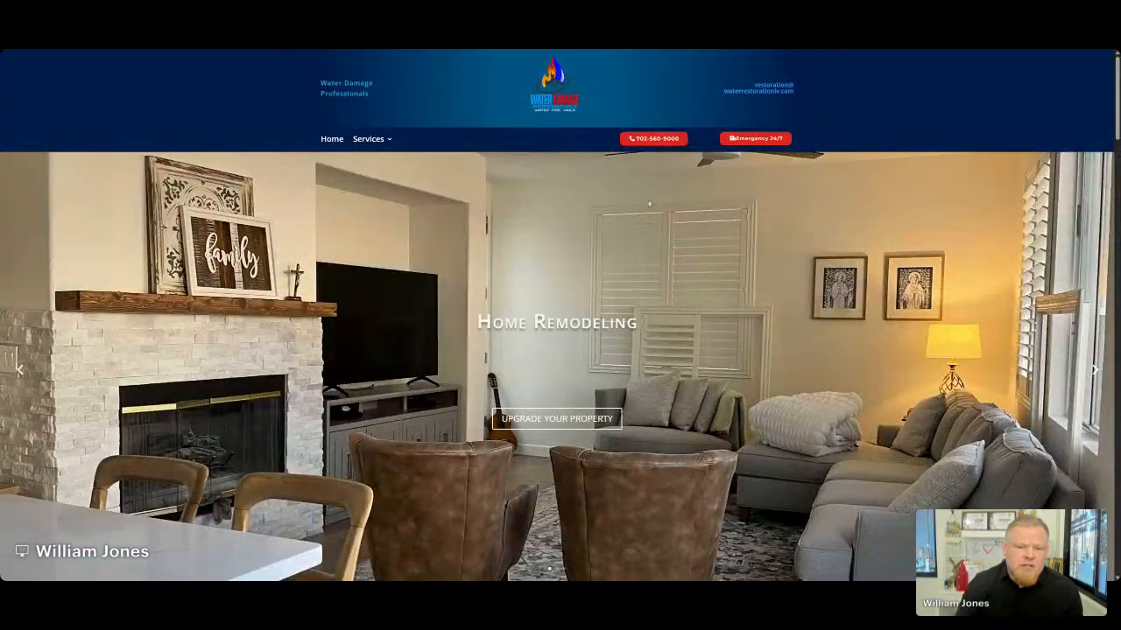
{"action": "scroll", "coordinate": [653, 188], "scroll_direction": "down", "scroll_amount": 20}
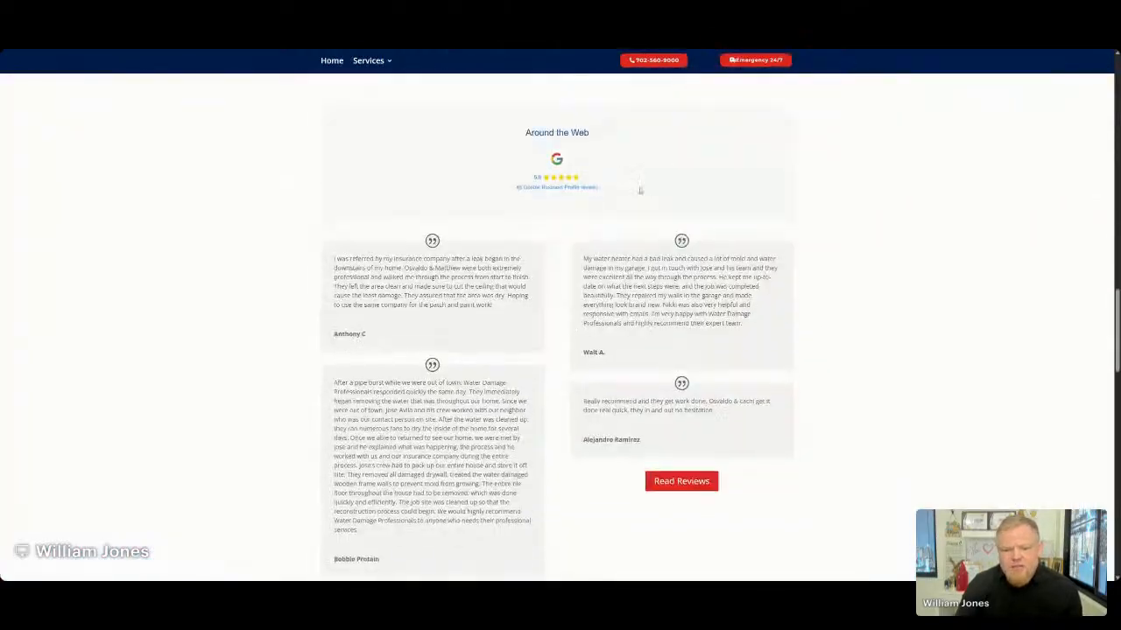
{"action": "scroll", "coordinate": [635, 186], "scroll_direction": "down", "scroll_amount": 5}
{"action": "scroll", "coordinate": [613, 166], "scroll_direction": "up", "scroll_amount": 10}
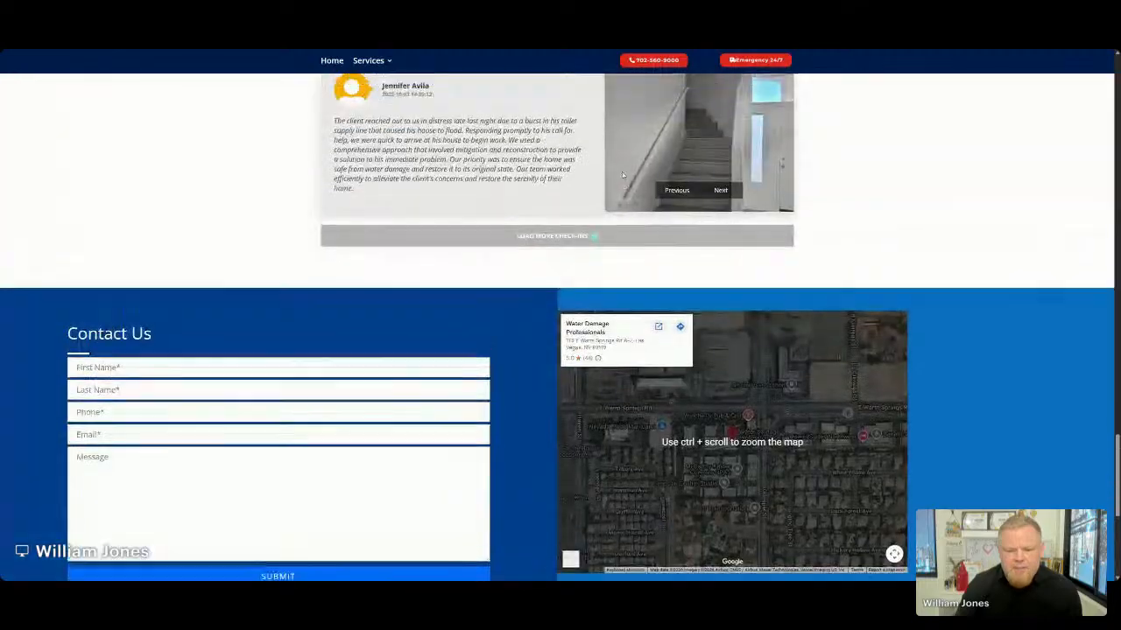
{"action": "scroll", "coordinate": [606, 161], "scroll_direction": "up", "scroll_amount": 15}
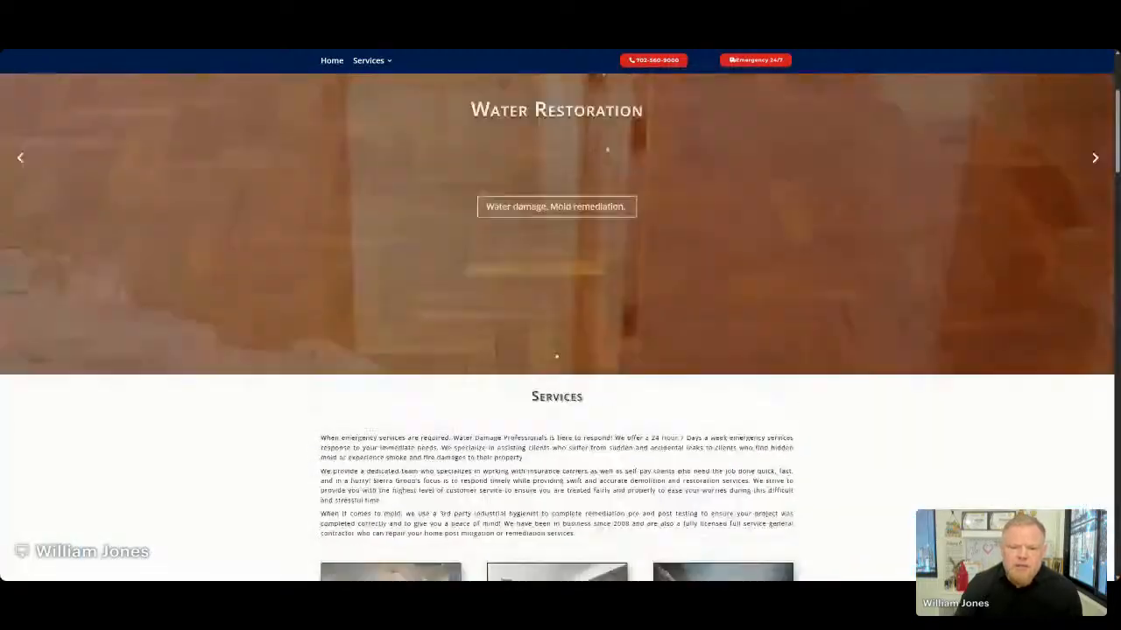
{"action": "scroll", "coordinate": [609, 150], "scroll_direction": "up", "scroll_amount": 1}
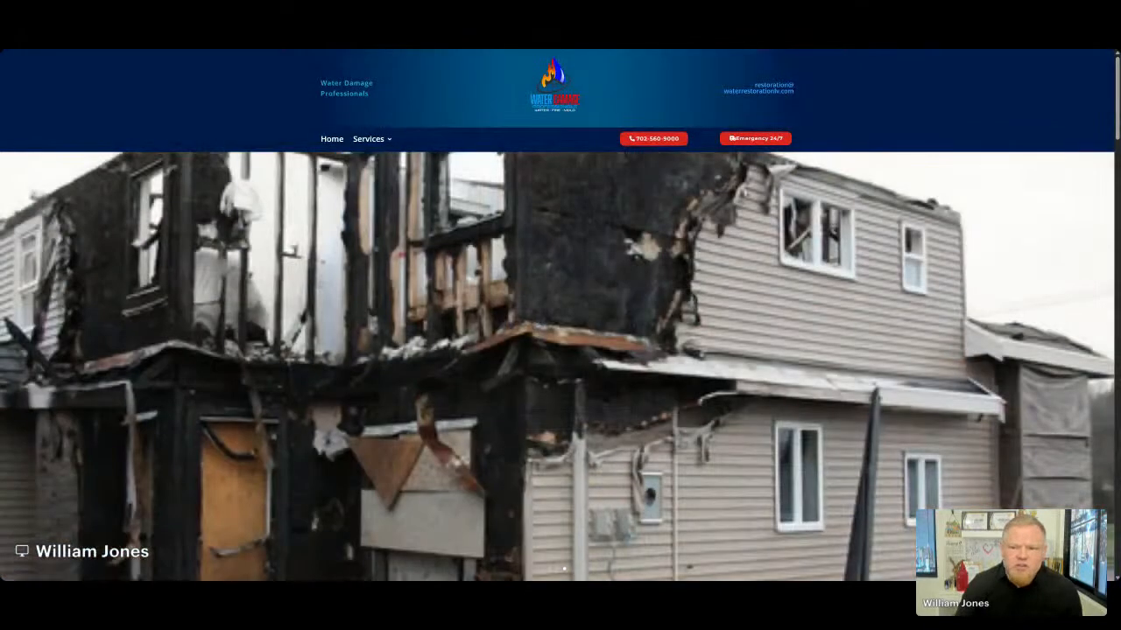
{"action": "key", "text": "ctrl+Tab"}
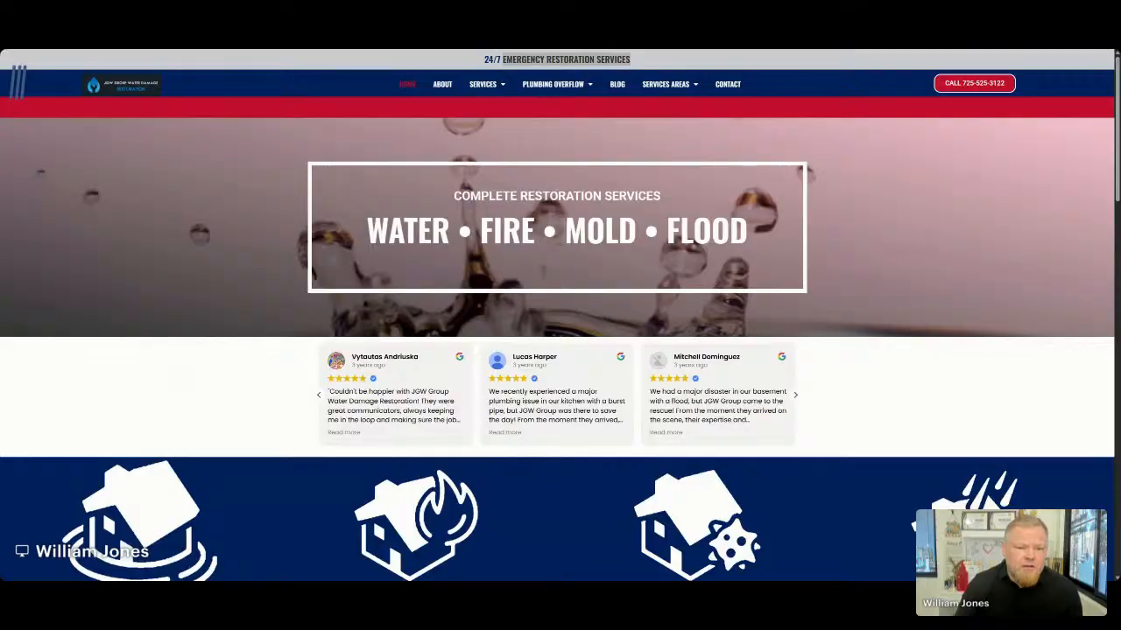
Step: Highlight Total Water Damage Restoration's business name in its Google Maps profile and open its website to review the homepage
{"action": "key", "text": "ctrl+Tab"}
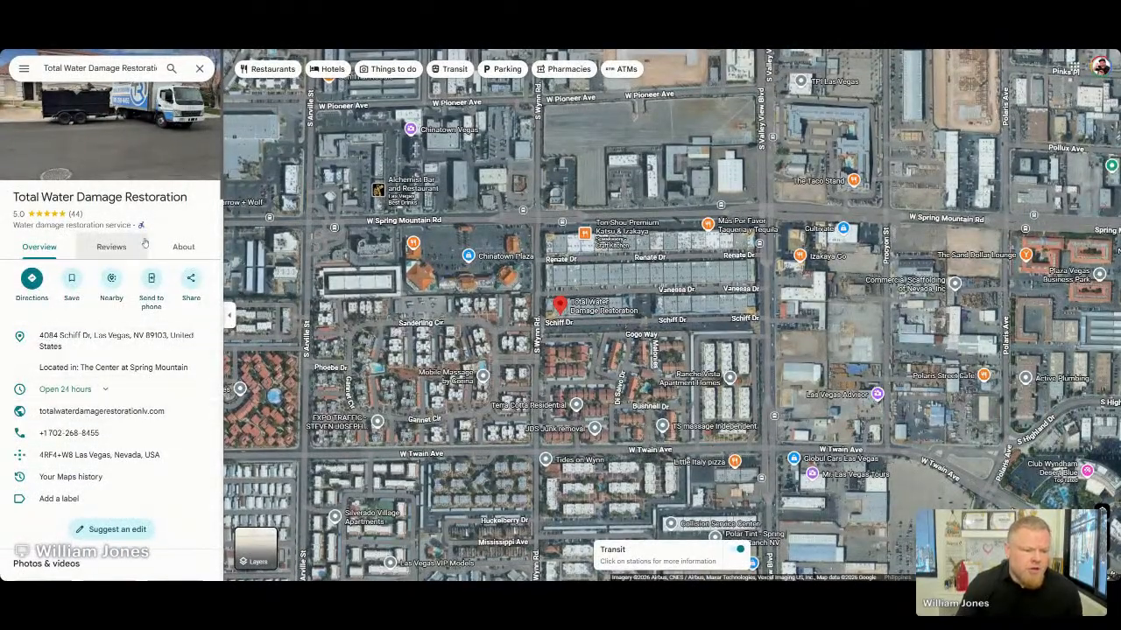
{"action": "triple_click", "coordinate": [100, 197]}
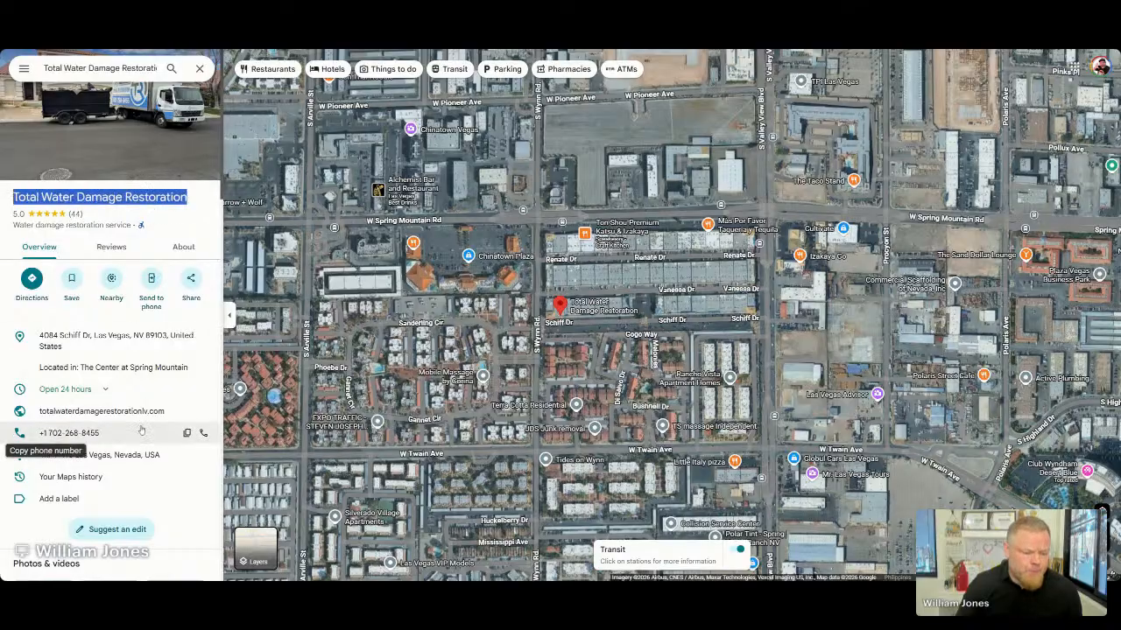
{"action": "left_click", "coordinate": [190, 414]}
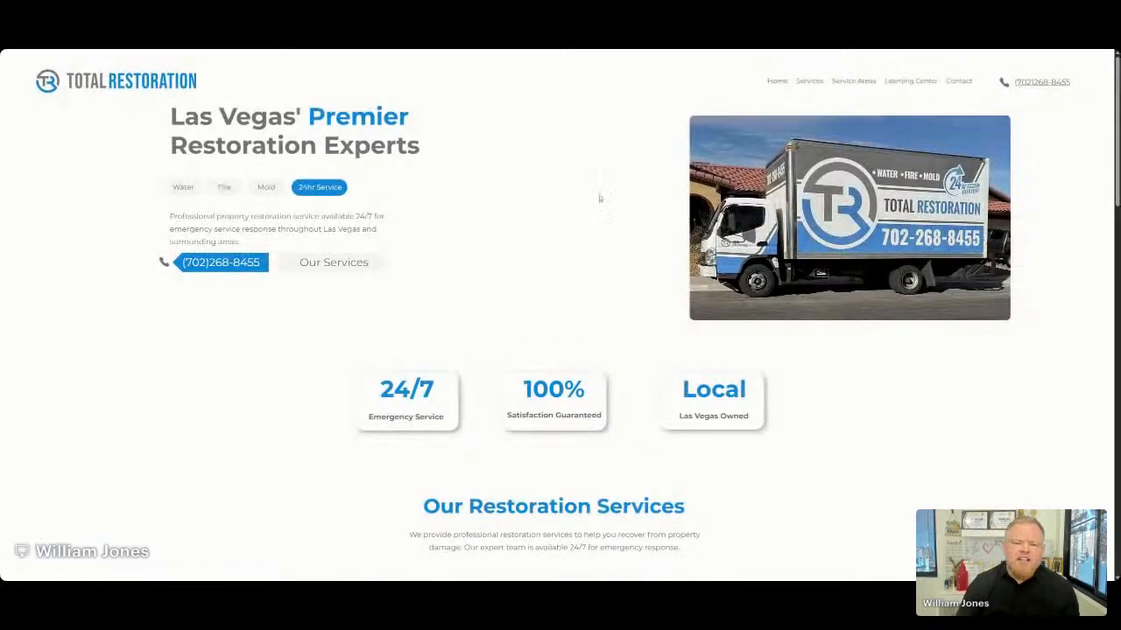
{"action": "scroll", "coordinate": [627, 240], "scroll_direction": "down", "scroll_amount": 20}
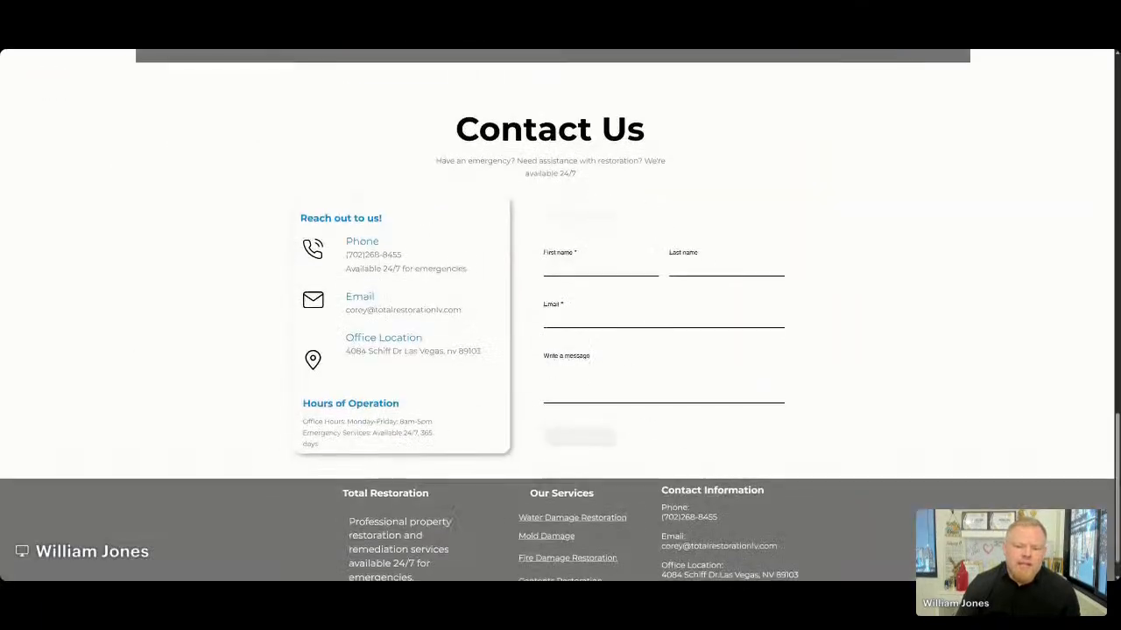
{"action": "scroll", "coordinate": [604, 210], "scroll_direction": "up", "scroll_amount": 20}
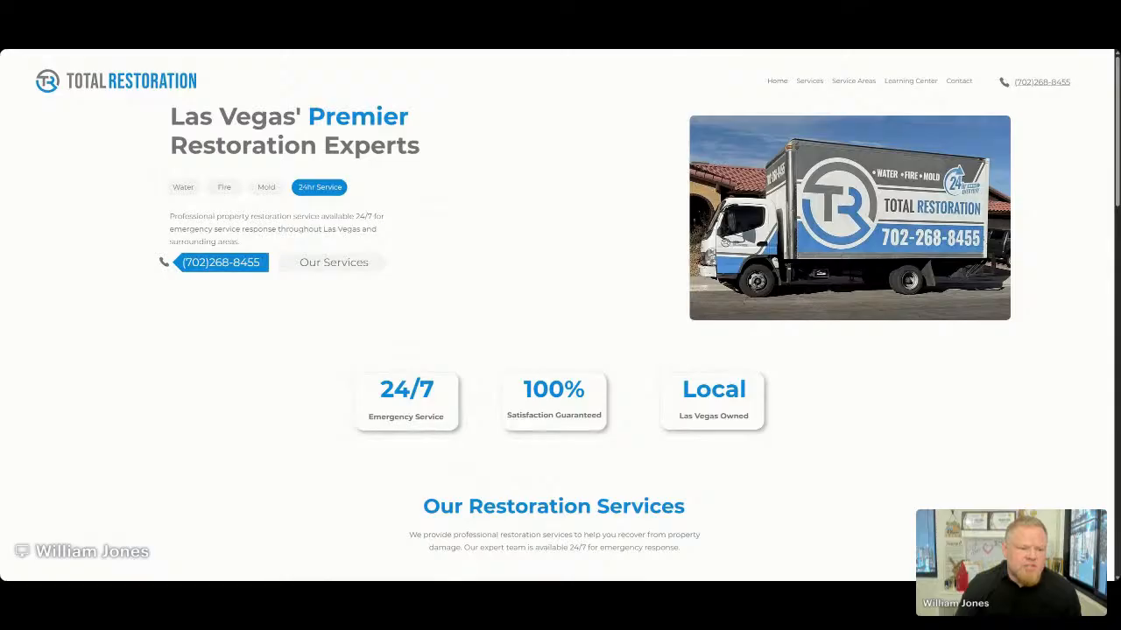
Step: Highlight "24 Hour Flood" in the Google Maps name of 24 Hour Flood Pros of Las Vegas and open its website to review the homepage
{"action": "key", "text": "ctrl+Tab"}
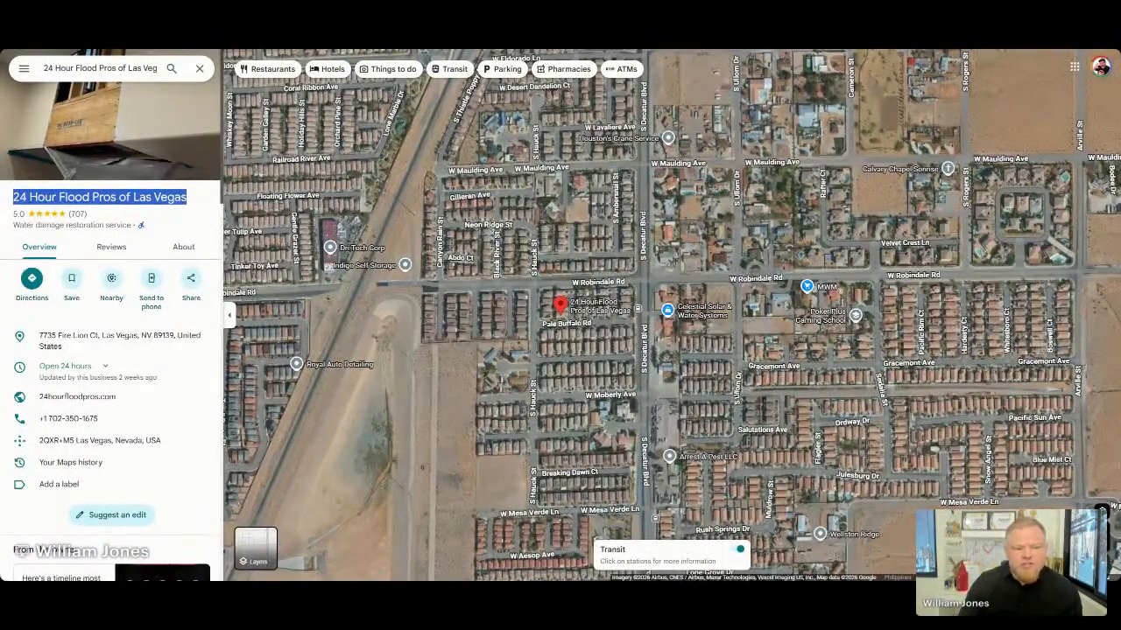
{"action": "left_click", "coordinate": [568, 272]}
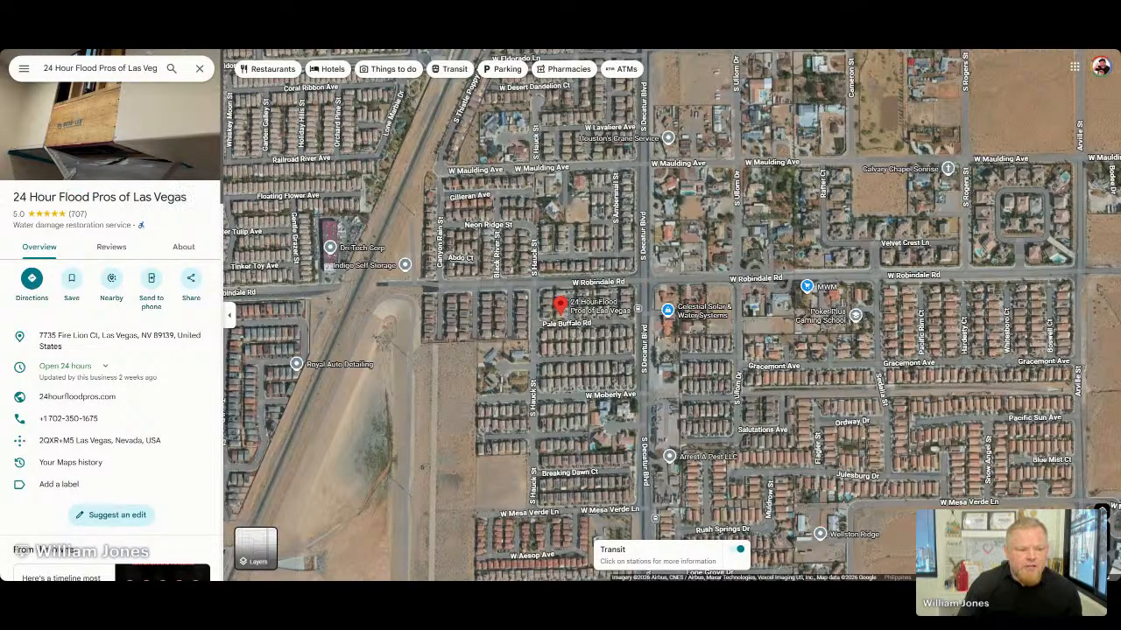
{"action": "double_click", "coordinate": [74, 197]}
{"action": "left_click", "coordinate": [74, 198]}
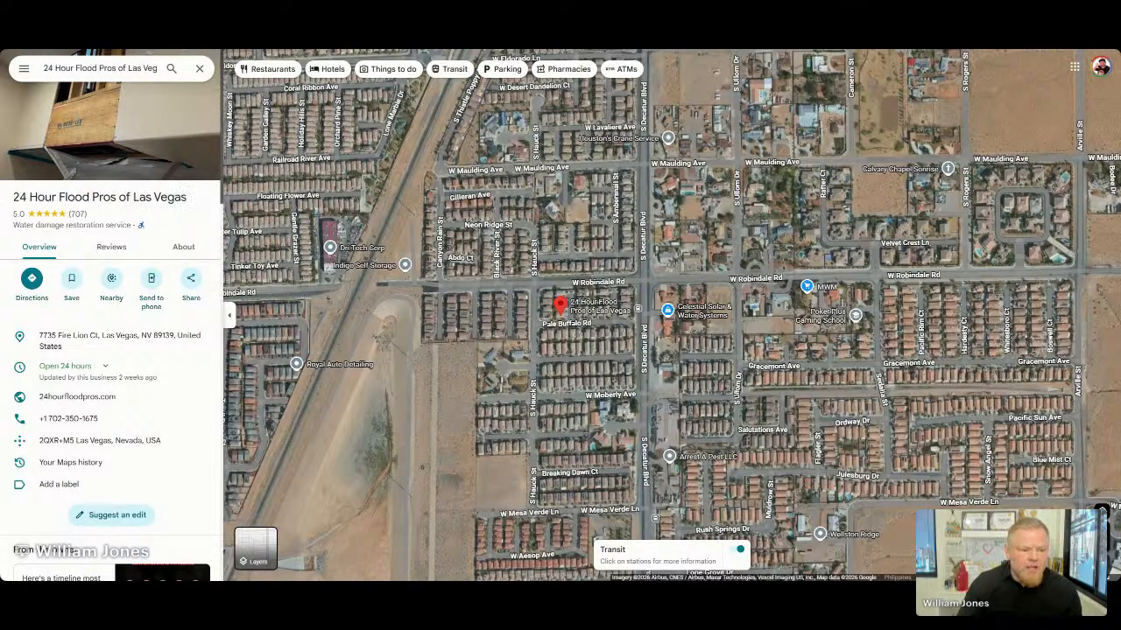
{"action": "left_click_drag", "start_coordinate": [91, 197], "coordinate": [8, 202]}
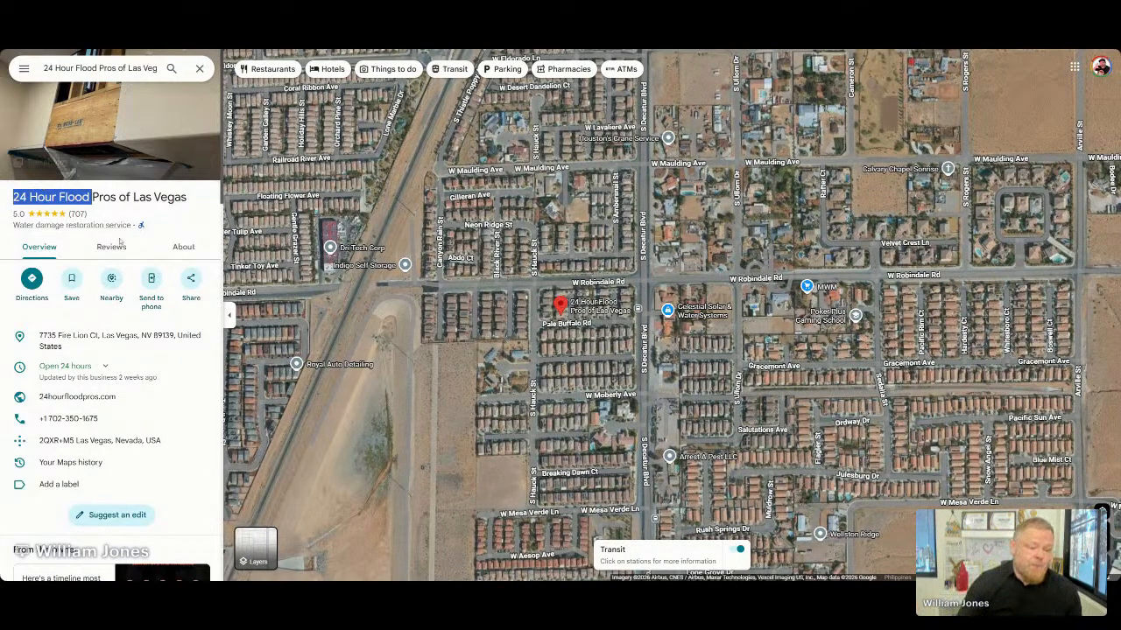
{"action": "left_click", "coordinate": [187, 400]}
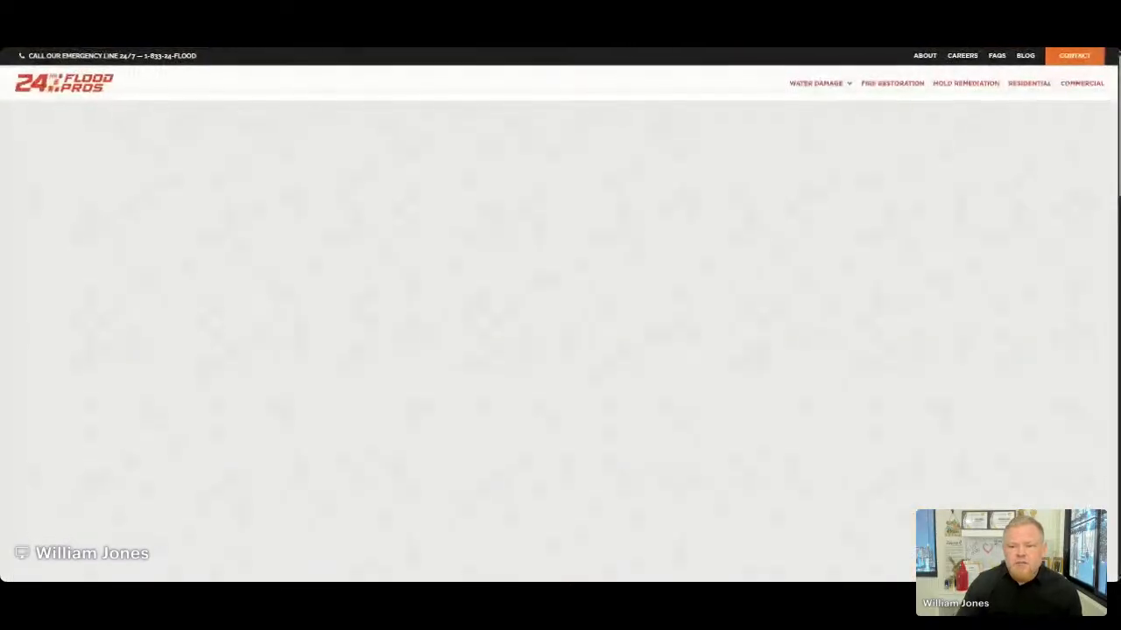
{"action": "scroll", "coordinate": [765, 142], "scroll_direction": "down", "scroll_amount": 4}
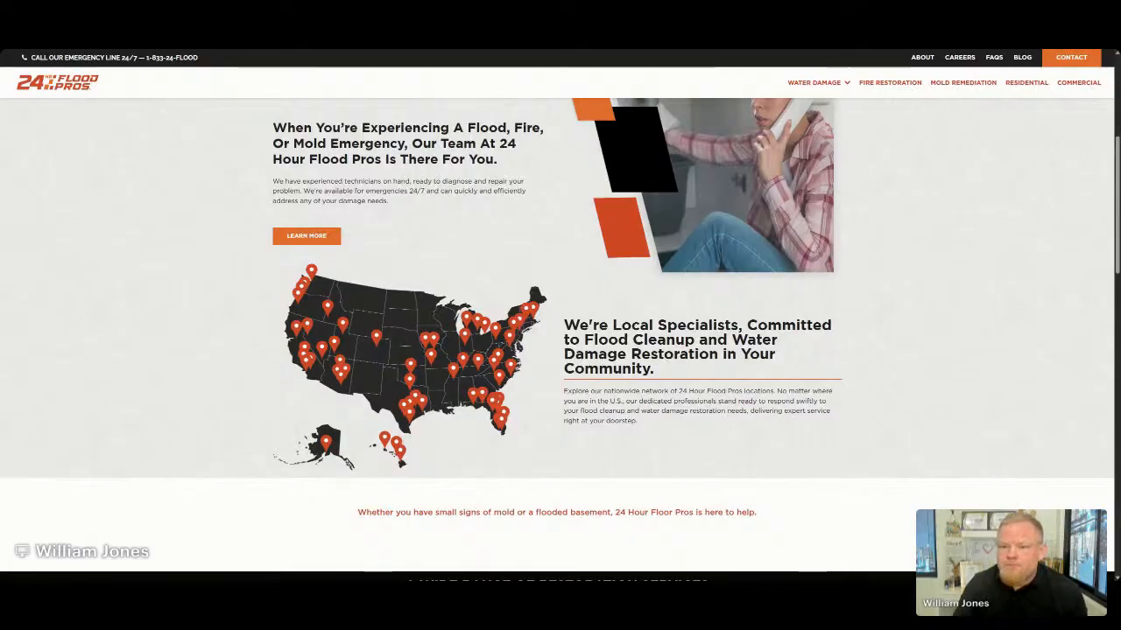
Step: Review the whole 24 Hour Flood Pros homepage, from the Las Vegas water damage headline down to the contact form
{"action": "scroll", "coordinate": [581, 76], "scroll_direction": "up", "scroll_amount": 5}
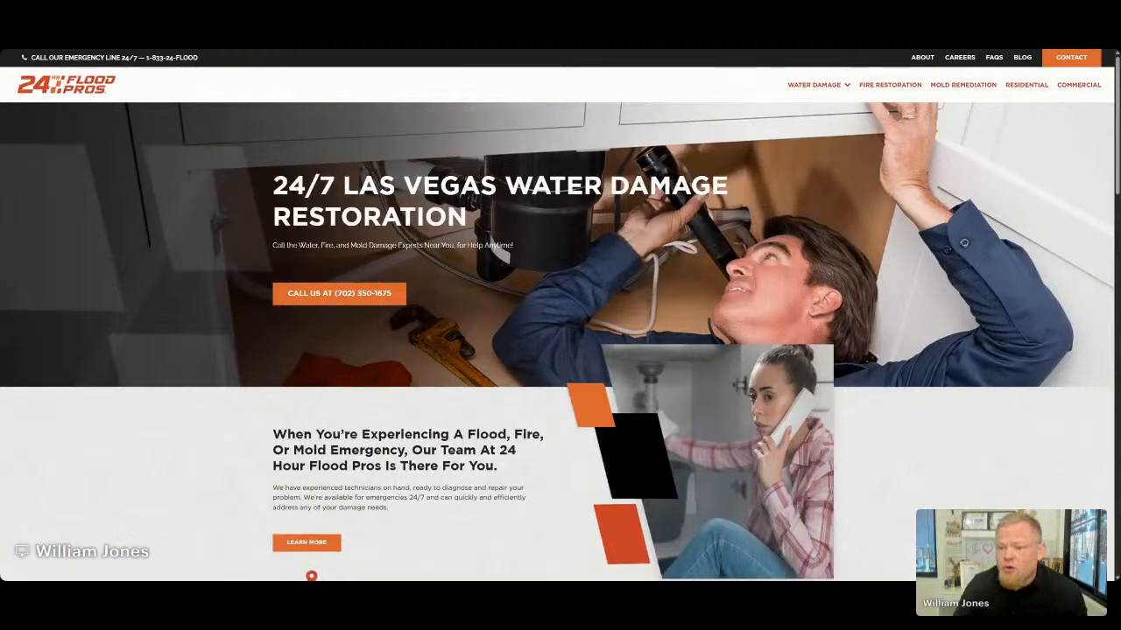
{"action": "scroll", "coordinate": [663, 169], "scroll_direction": "down", "scroll_amount": 5}
{"action": "scroll", "coordinate": [662, 171], "scroll_direction": "down", "scroll_amount": 10}
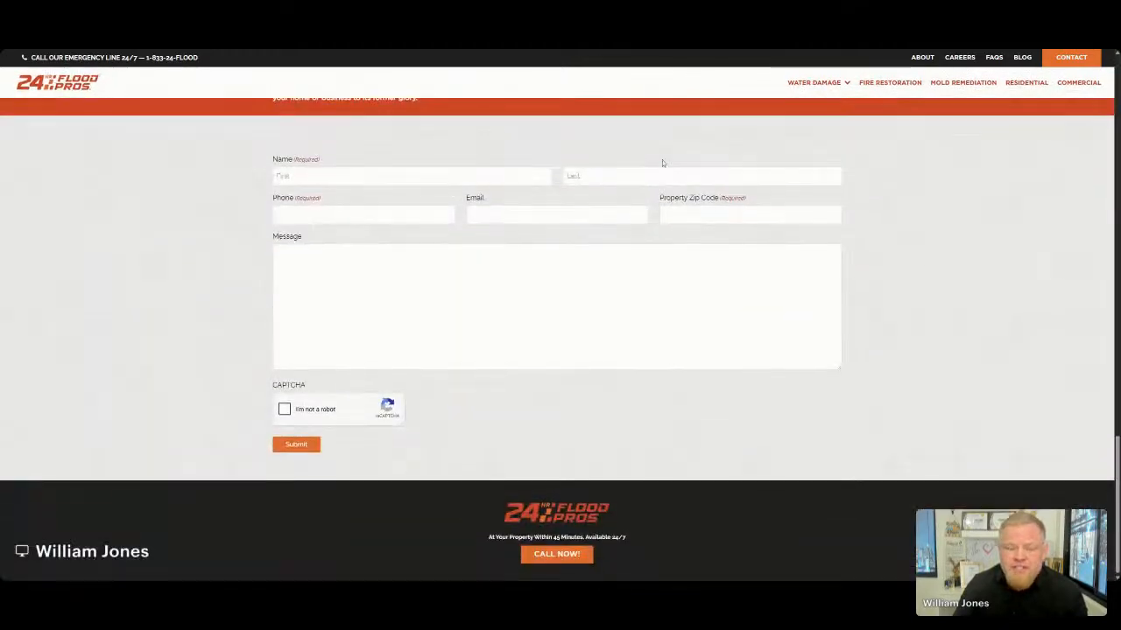
{"action": "scroll", "coordinate": [662, 159], "scroll_direction": "up", "scroll_amount": 6}
{"action": "scroll", "coordinate": [664, 156], "scroll_direction": "up", "scroll_amount": 10}
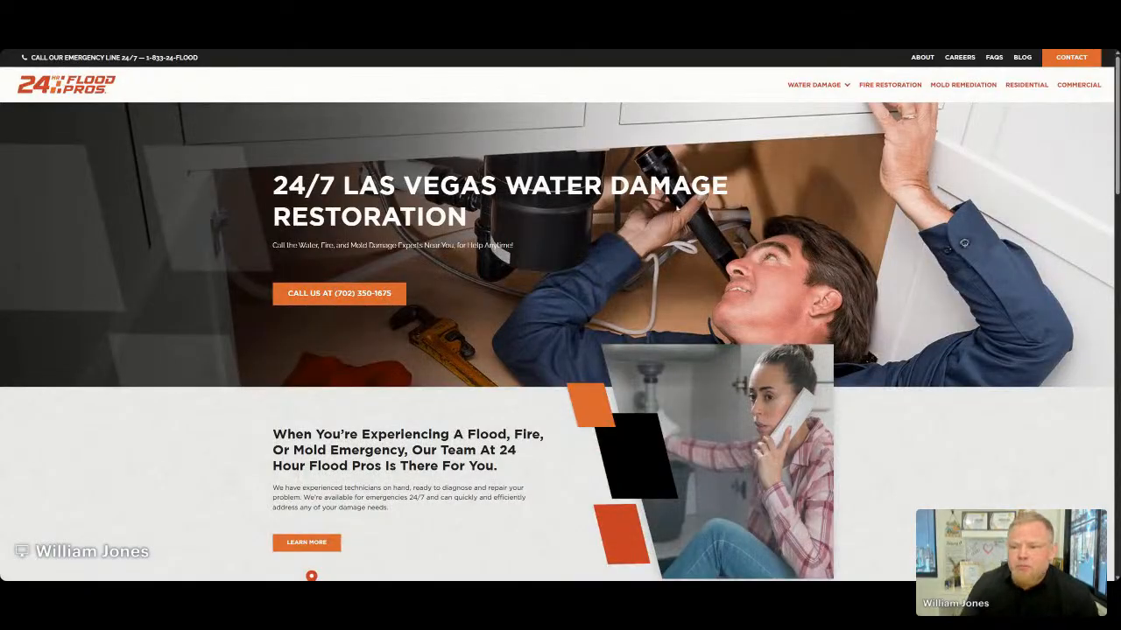
{"action": "mouse_move", "coordinate": [845, 91]}
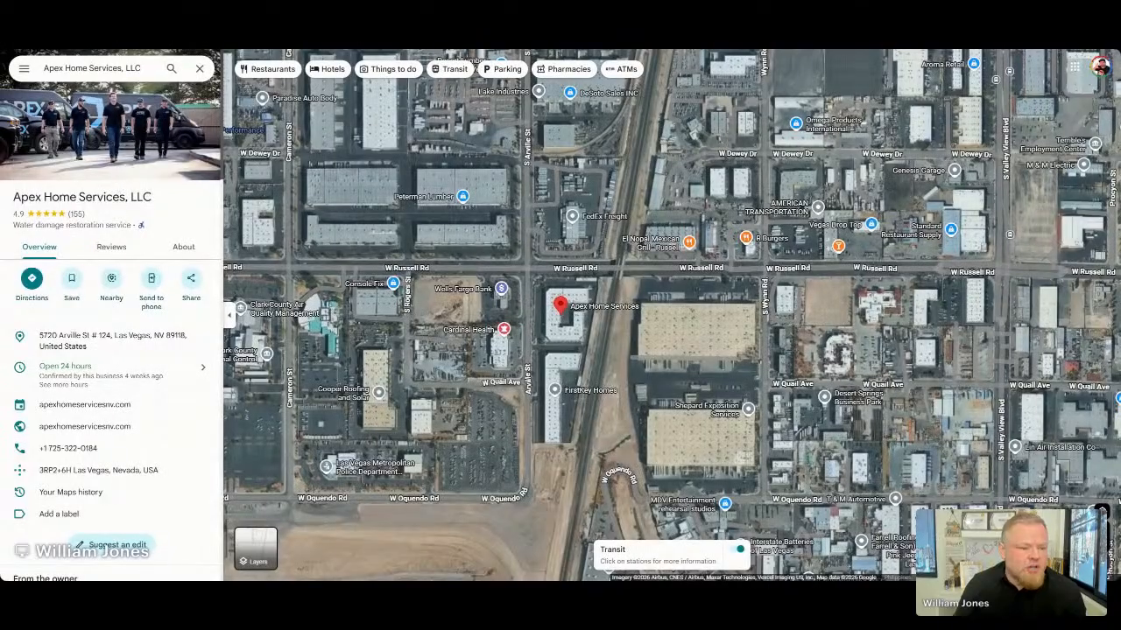
Step: Highlight Apex Home Services' business name in its Google Maps profile and open its website's contact page
{"action": "triple_click", "coordinate": [100, 197]}
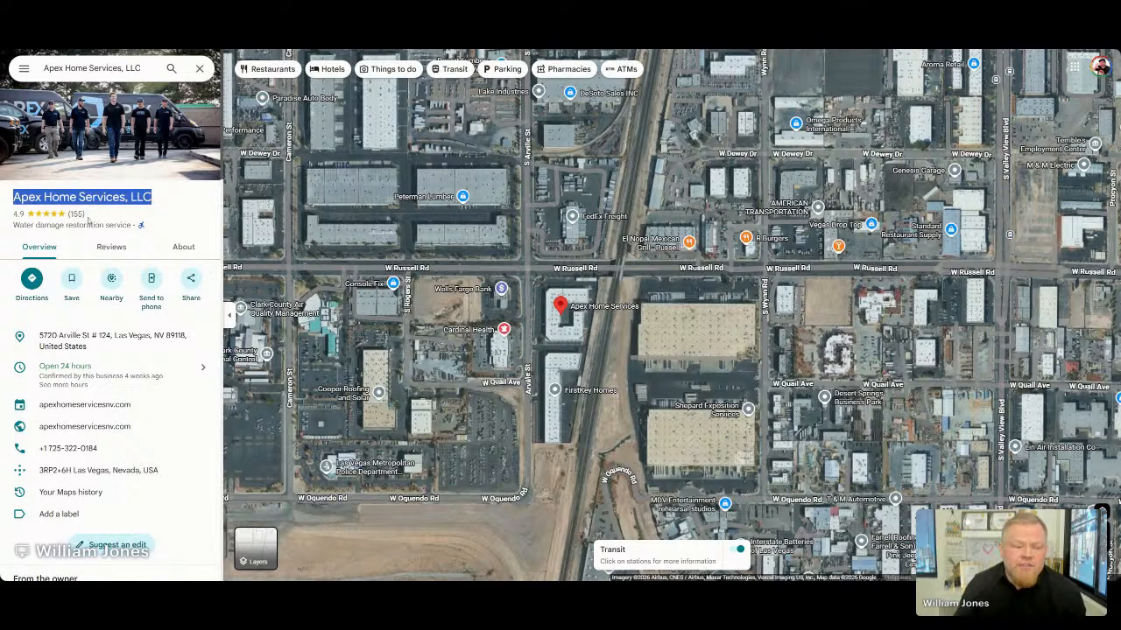
{"action": "left_click", "coordinate": [204, 407]}
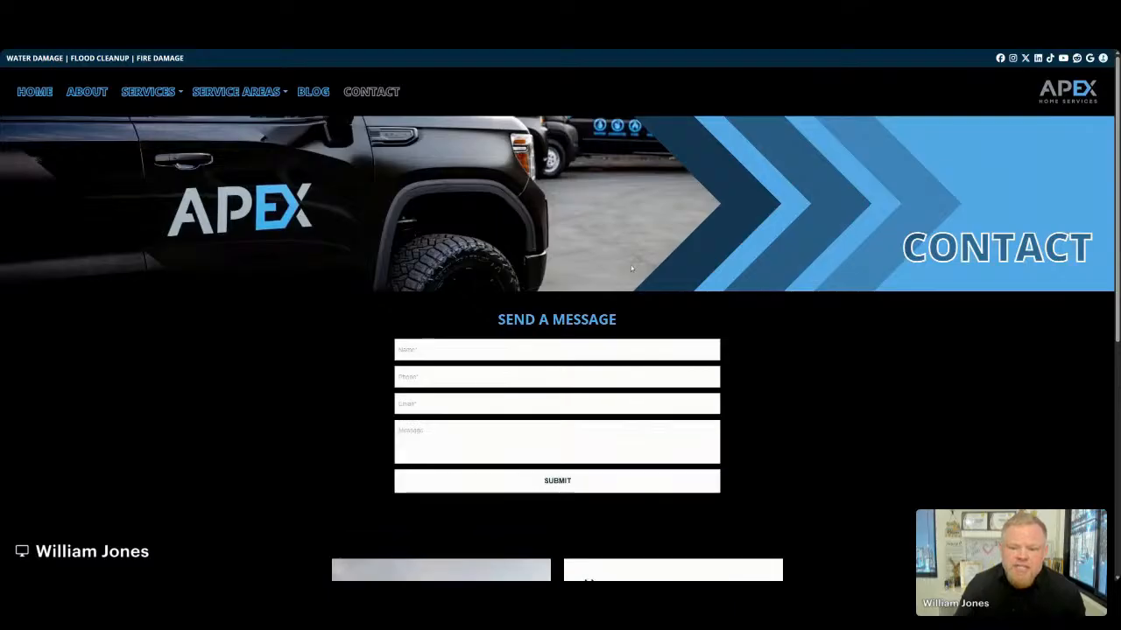
{"action": "scroll", "coordinate": [631, 265], "scroll_direction": "down", "scroll_amount": 5}
{"action": "scroll", "coordinate": [608, 238], "scroll_direction": "up", "scroll_amount": 5}
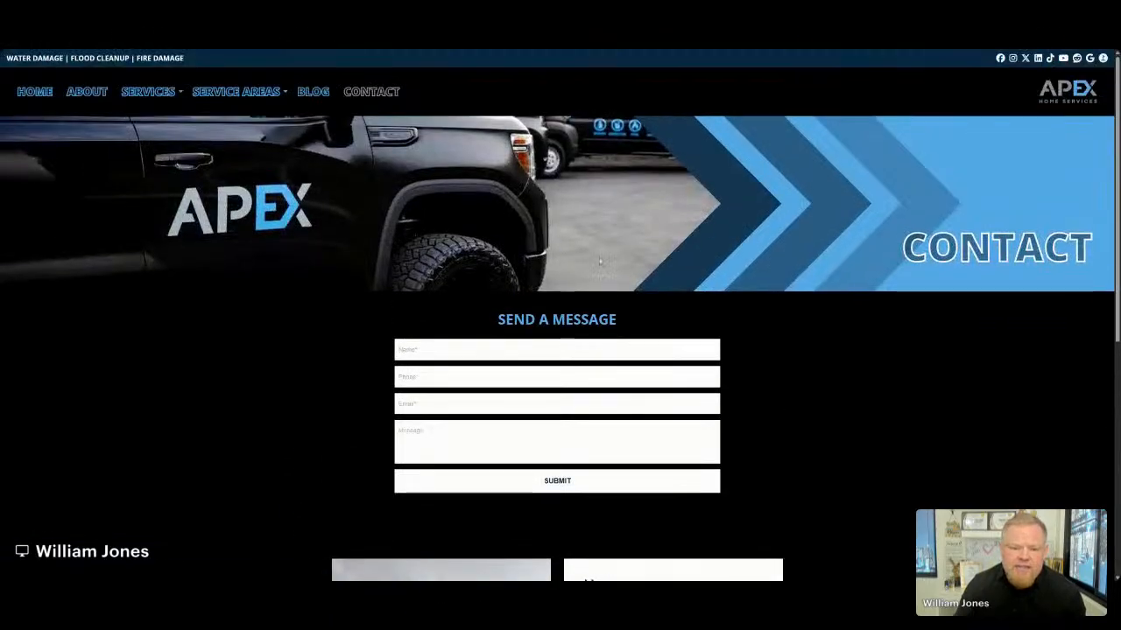
Step: Open Apex Home Services' homepage and review its hero, services, customer reviews and technician certification sections
{"action": "left_click", "coordinate": [35, 92]}
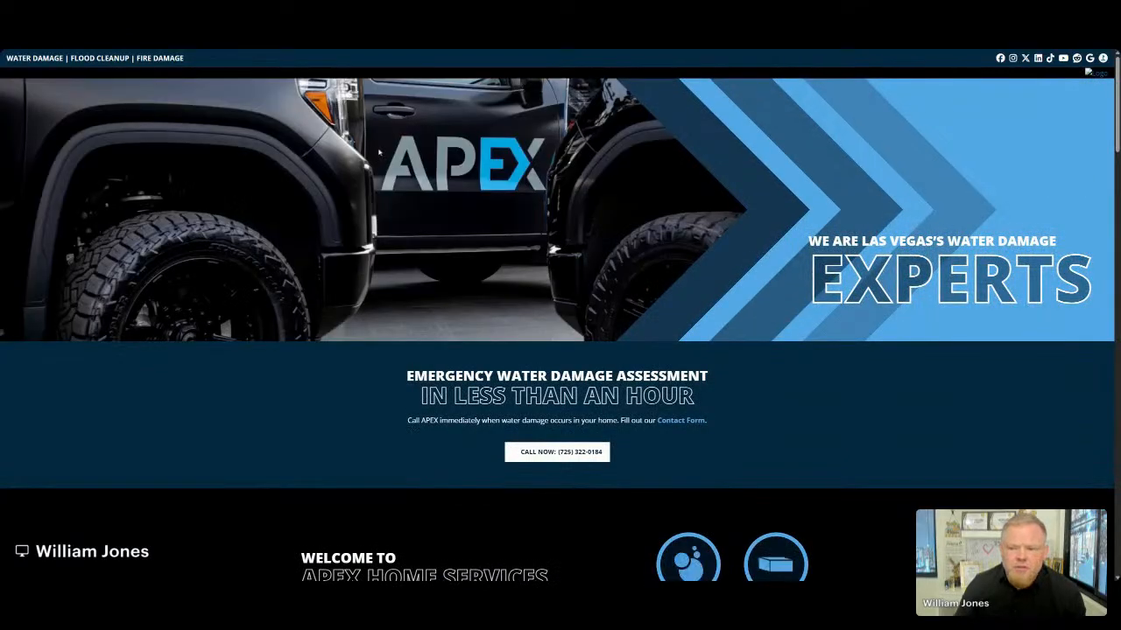
{"action": "scroll", "coordinate": [378, 152], "scroll_direction": "down", "scroll_amount": 15}
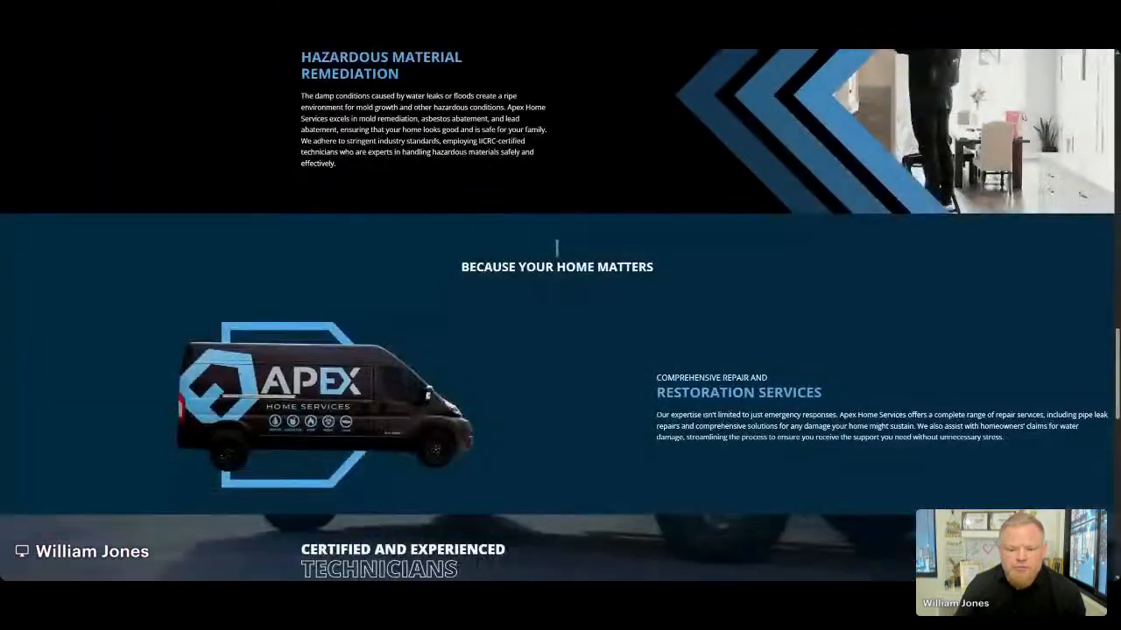
{"action": "scroll", "coordinate": [382, 153], "scroll_direction": "down", "scroll_amount": 10}
{"action": "scroll", "coordinate": [382, 152], "scroll_direction": "up", "scroll_amount": 10}
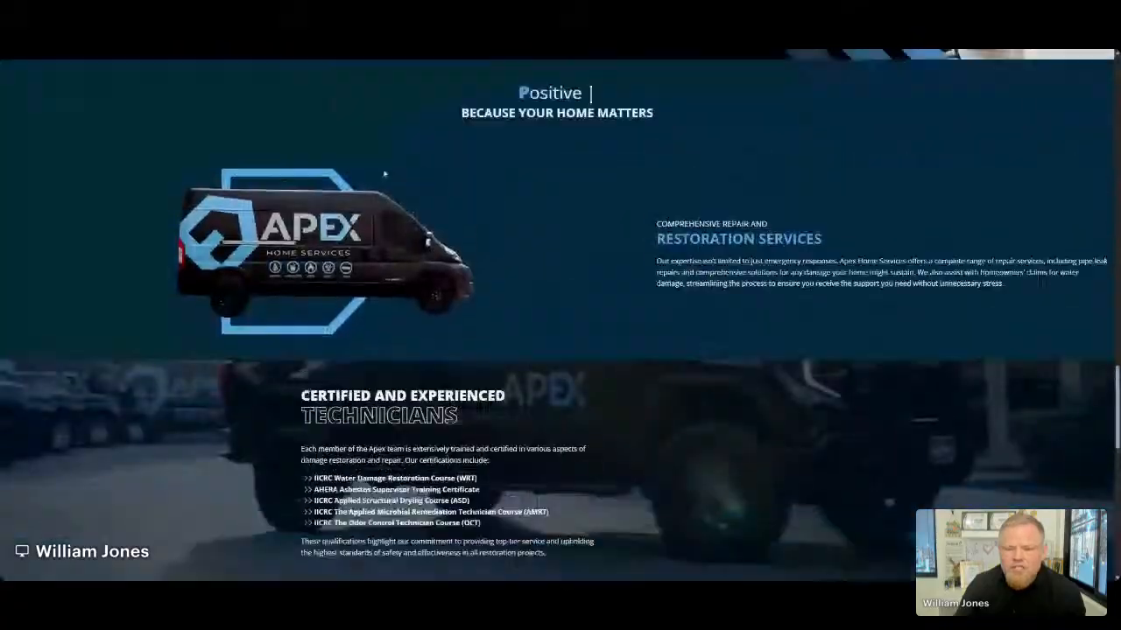
{"action": "scroll", "coordinate": [390, 179], "scroll_direction": "up", "scroll_amount": 10}
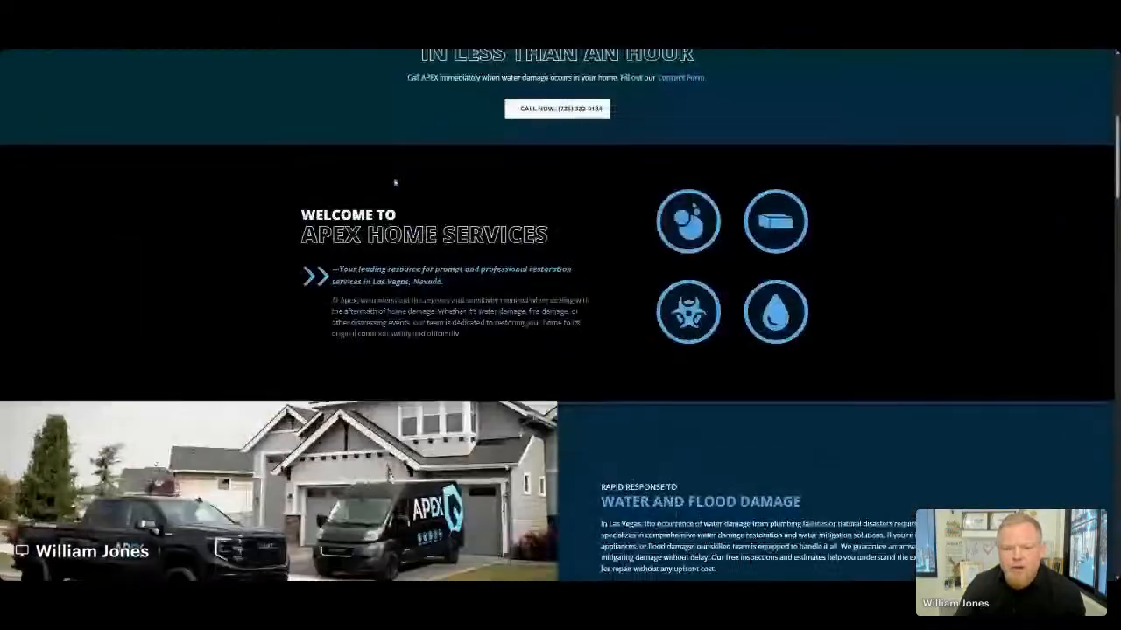
{"action": "scroll", "coordinate": [395, 182], "scroll_direction": "up", "scroll_amount": 8}
{"action": "scroll", "coordinate": [378, 186], "scroll_direction": "down", "scroll_amount": 10}
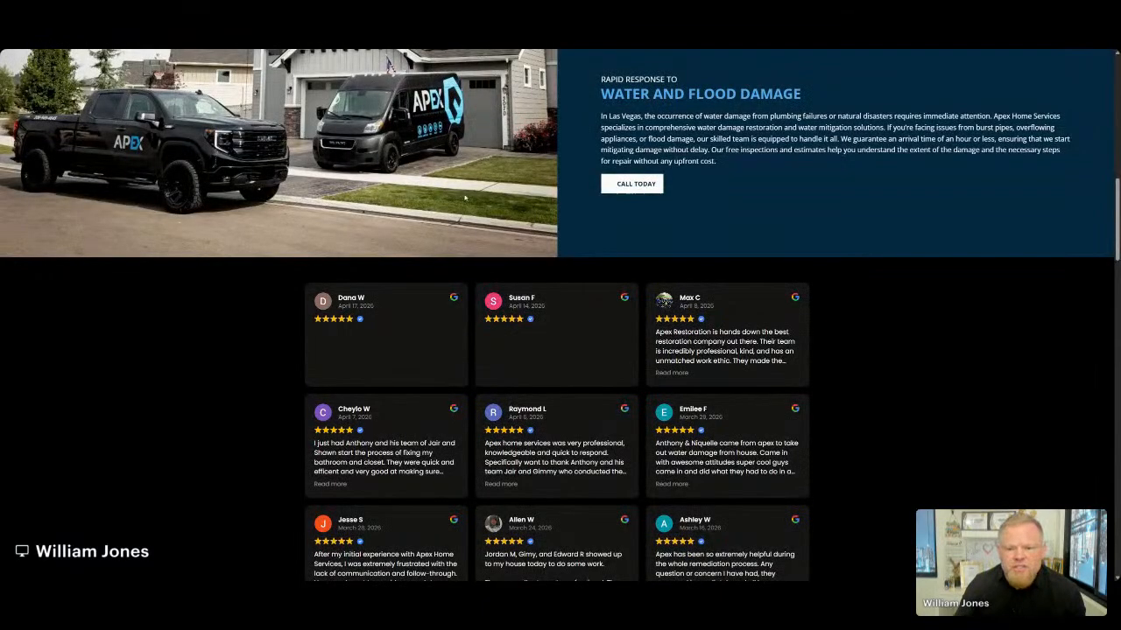
{"action": "scroll", "coordinate": [465, 198], "scroll_direction": "up", "scroll_amount": 8}
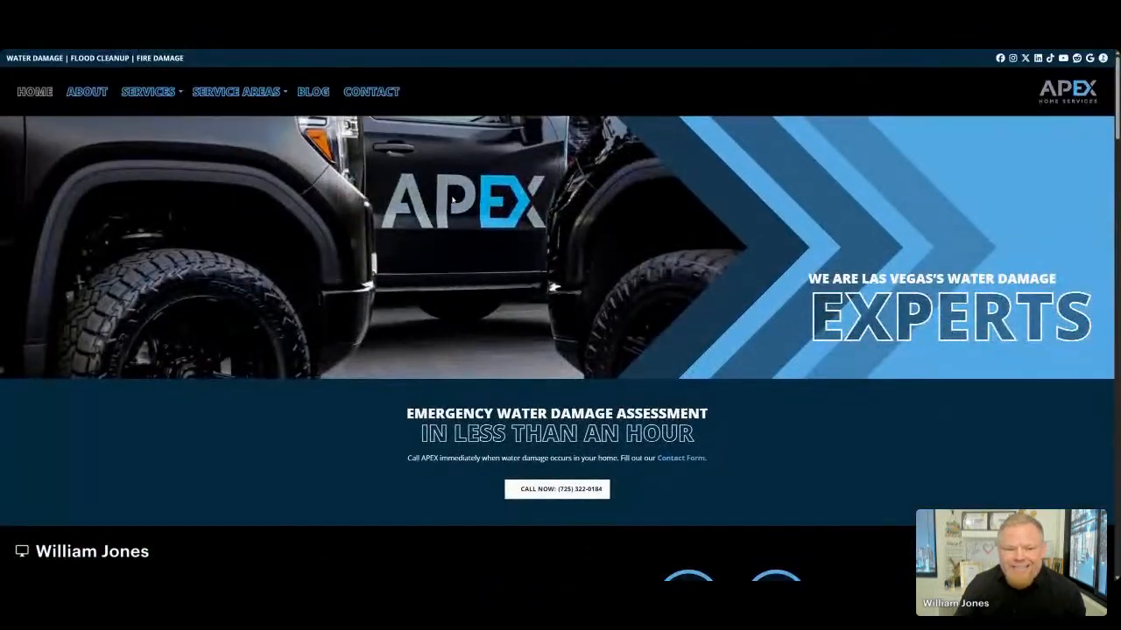
Step: Open Apex Home Services' About page and review its company description, values and technician qualifications
{"action": "left_click", "coordinate": [87, 92]}
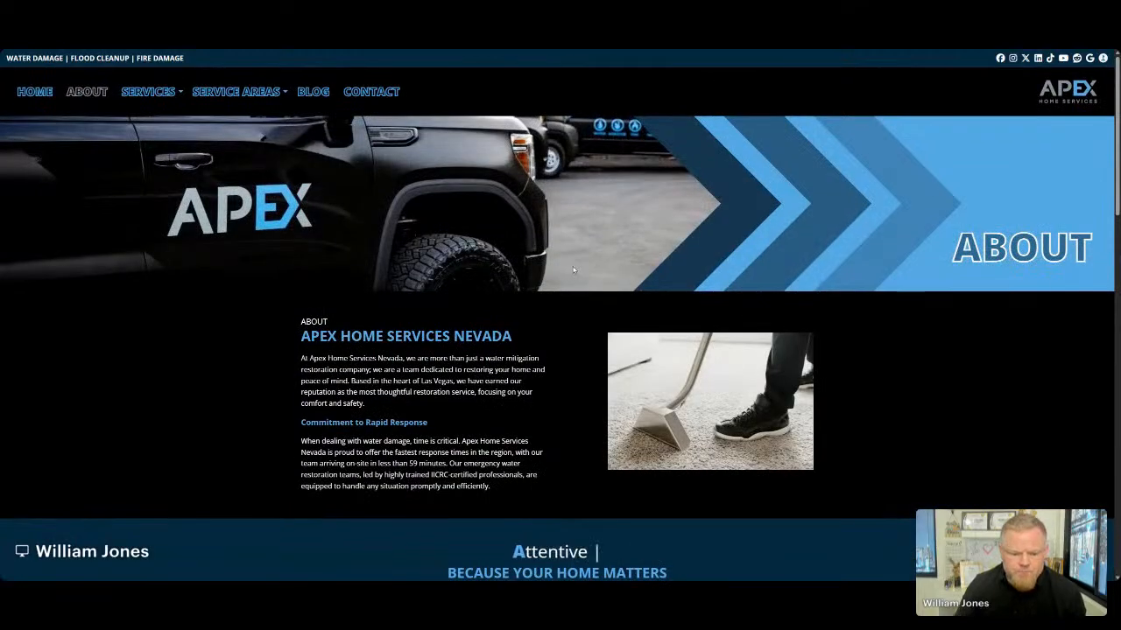
{"action": "scroll", "coordinate": [574, 266], "scroll_direction": "down", "scroll_amount": 4}
{"action": "scroll", "coordinate": [571, 268], "scroll_direction": "down", "scroll_amount": 12}
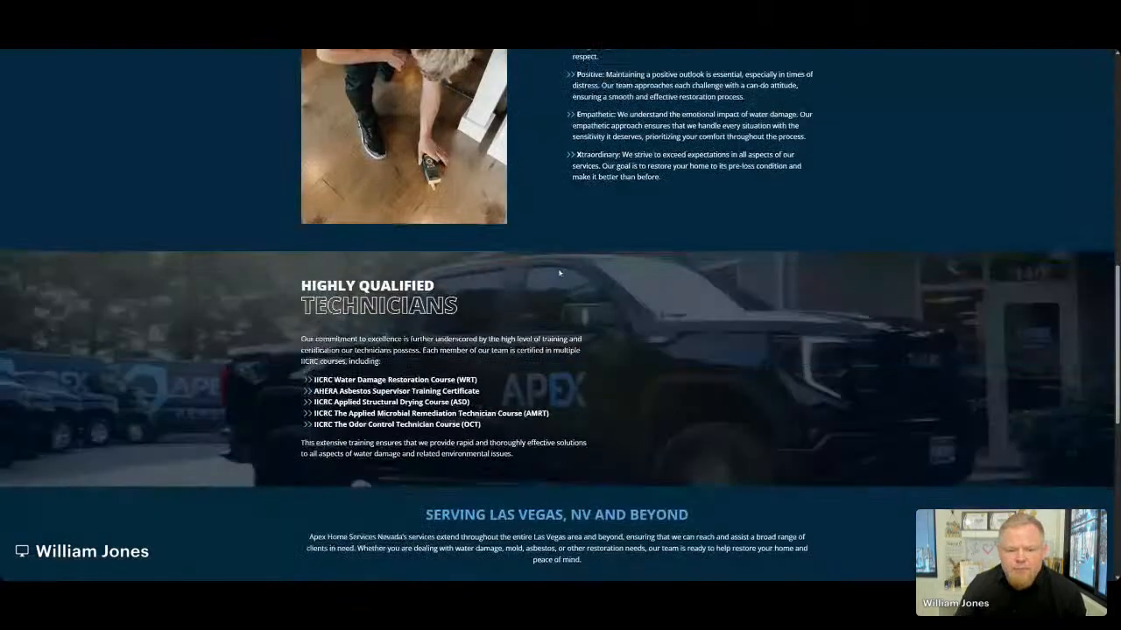
{"action": "scroll", "coordinate": [553, 270], "scroll_direction": "up", "scroll_amount": 15}
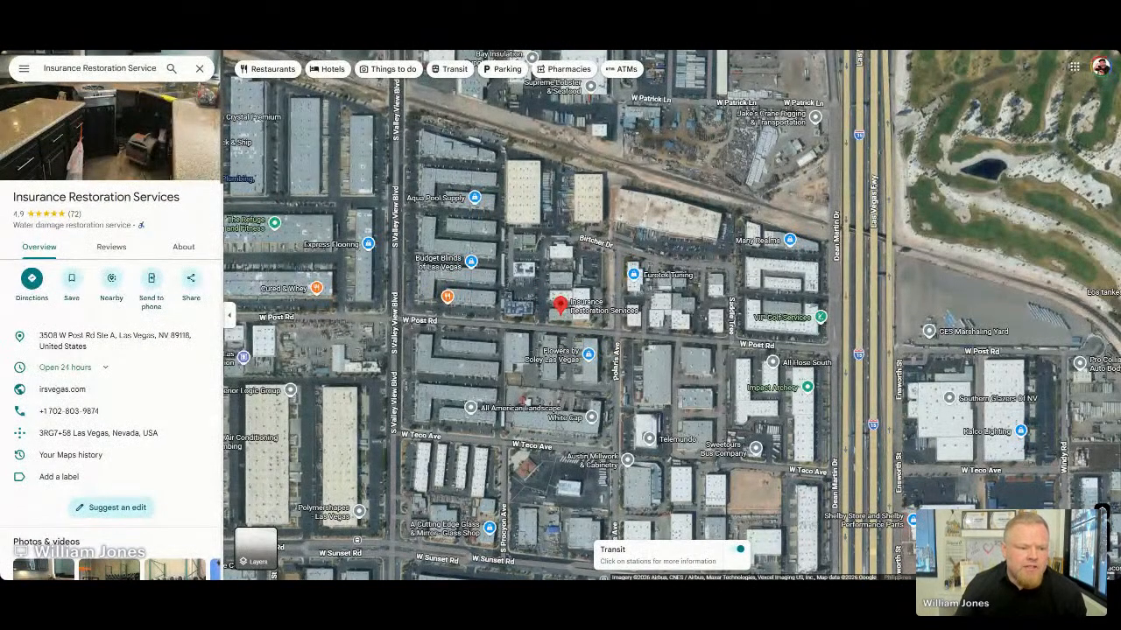
Step: Highlight Insurance Restoration Services' name in its Google Maps profile and open its website to review the homepage content
{"action": "left_click_drag", "start_coordinate": [181, 198], "coordinate": [13, 198]}
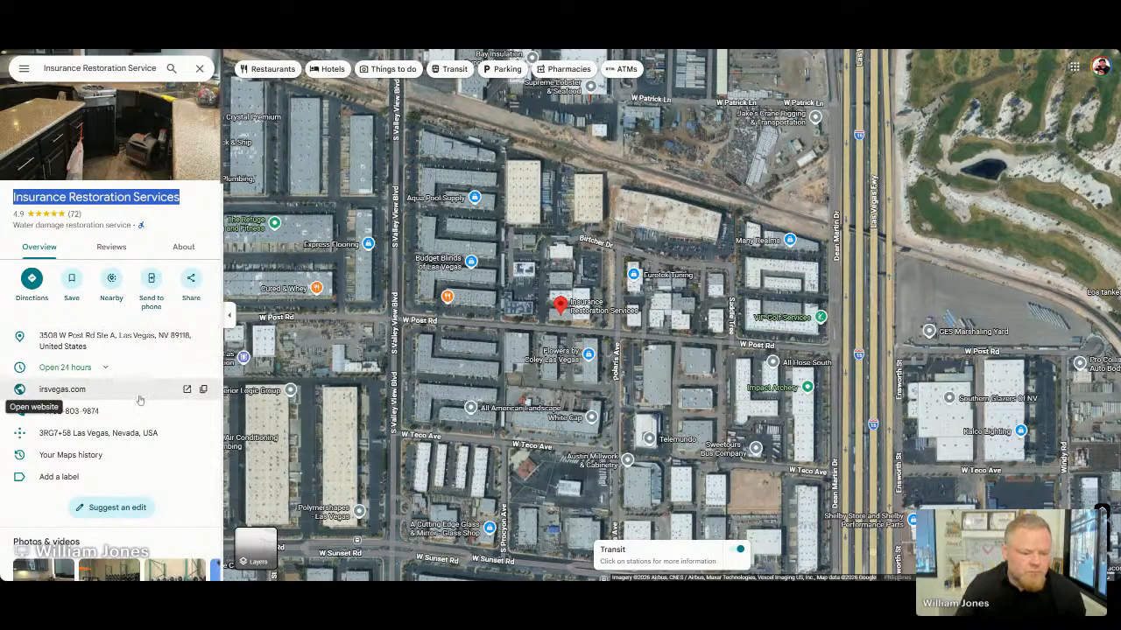
{"action": "left_click", "coordinate": [186, 391]}
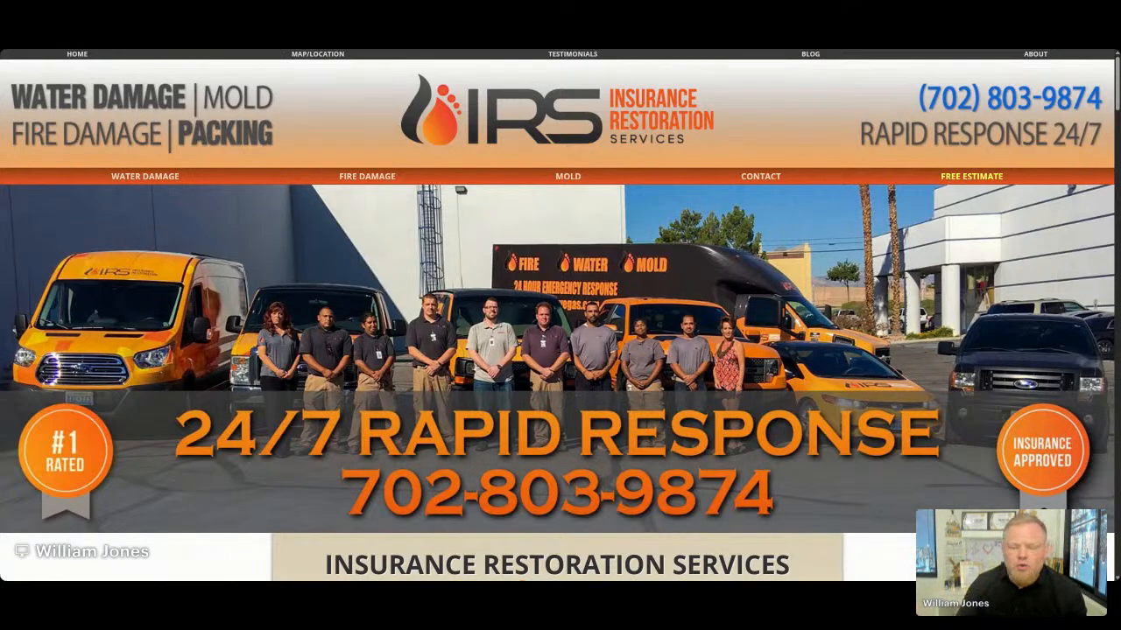
{"action": "scroll", "coordinate": [420, 181], "scroll_direction": "down", "scroll_amount": 15}
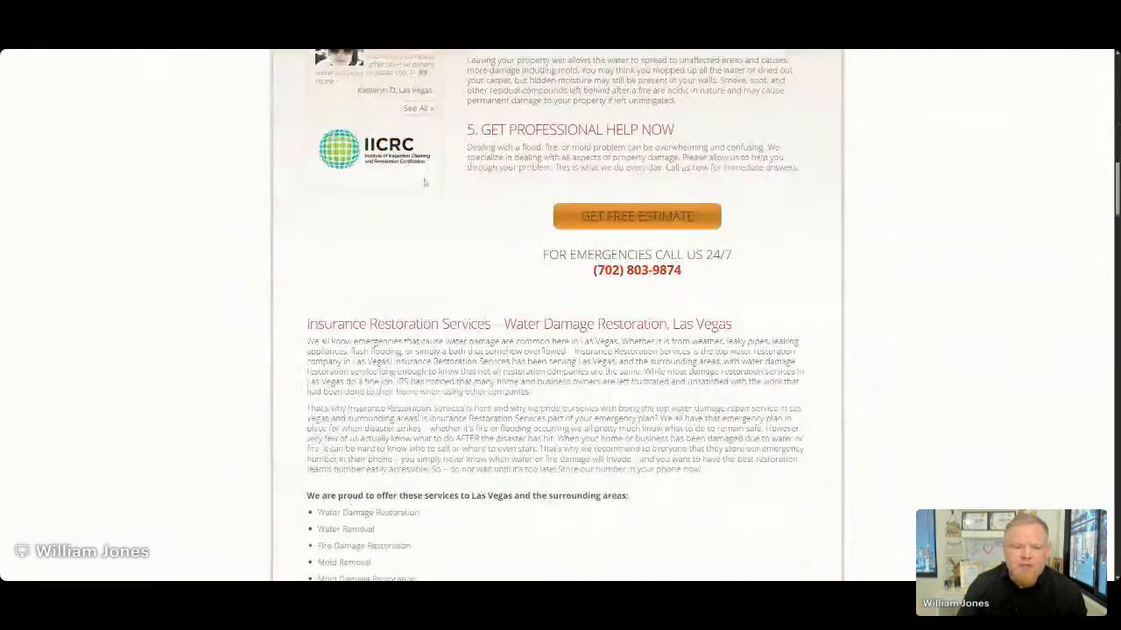
{"action": "scroll", "coordinate": [420, 181], "scroll_direction": "down", "scroll_amount": 15}
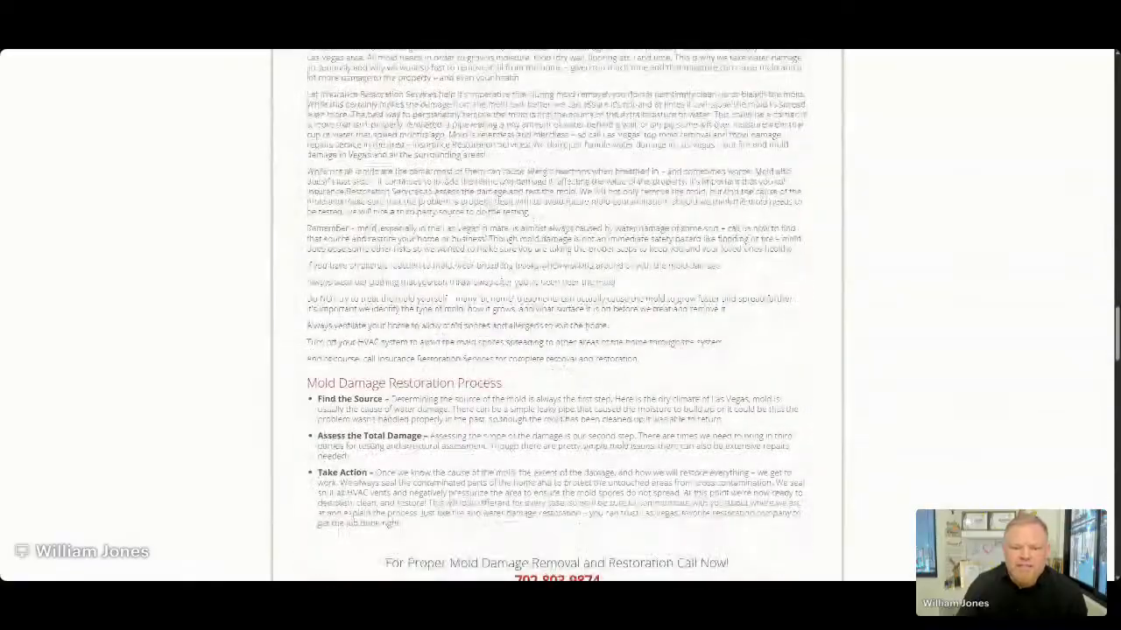
{"action": "scroll", "coordinate": [557, 315], "scroll_direction": "up", "scroll_amount": 15}
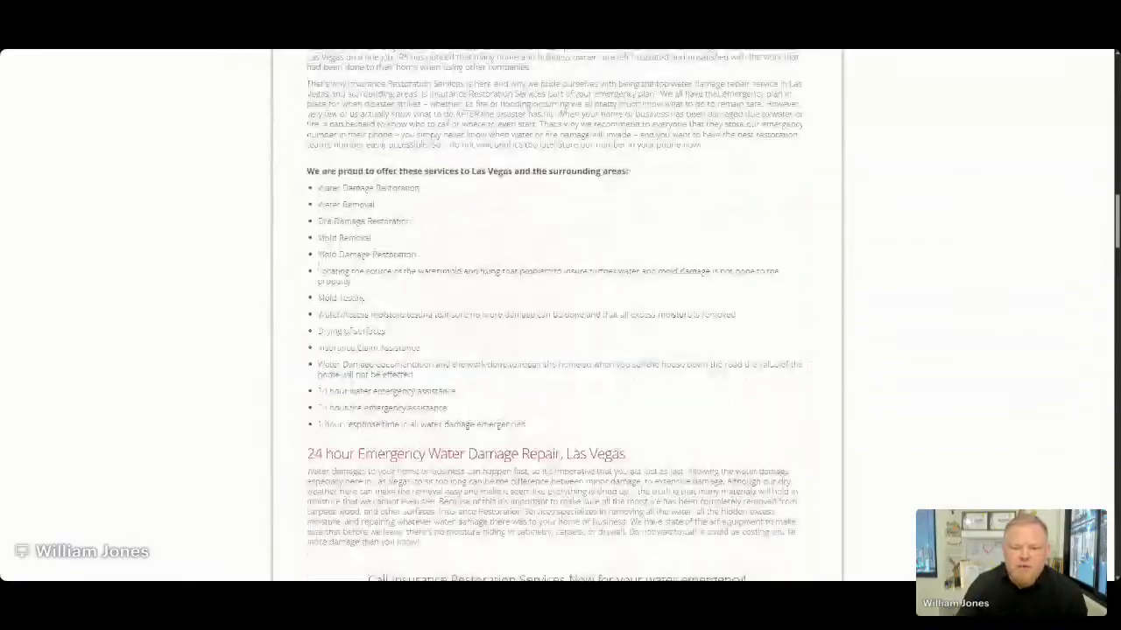
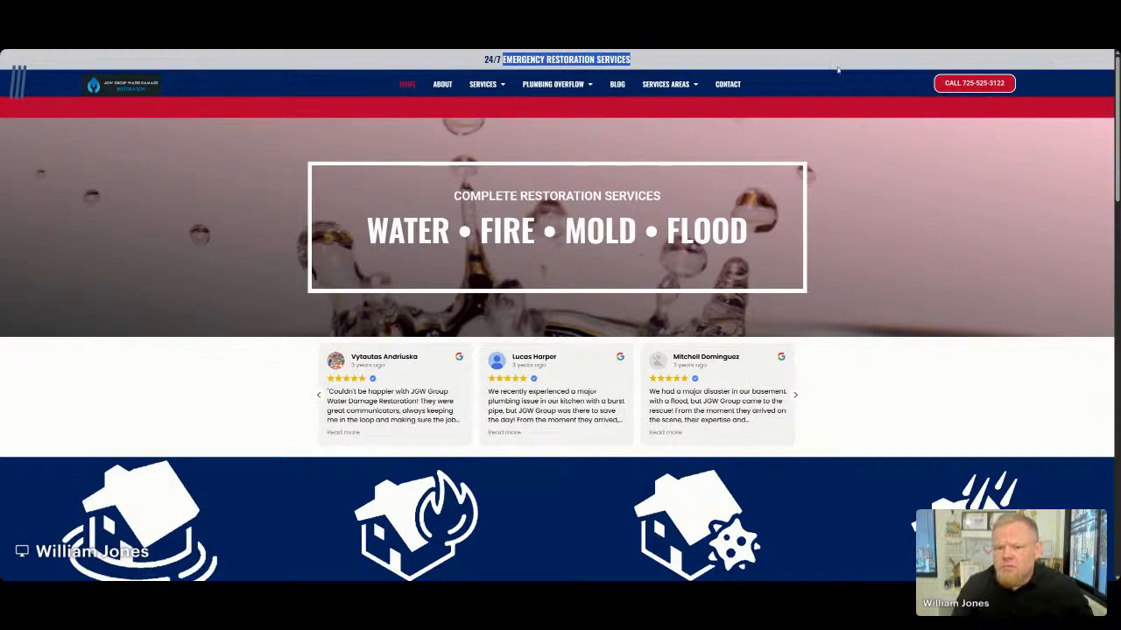
Step: Switch to WebSite Auditor, check the report templates, and examine the site structure's list of JGW Group pages
{"action": "left_click", "coordinate": [849, 107]}
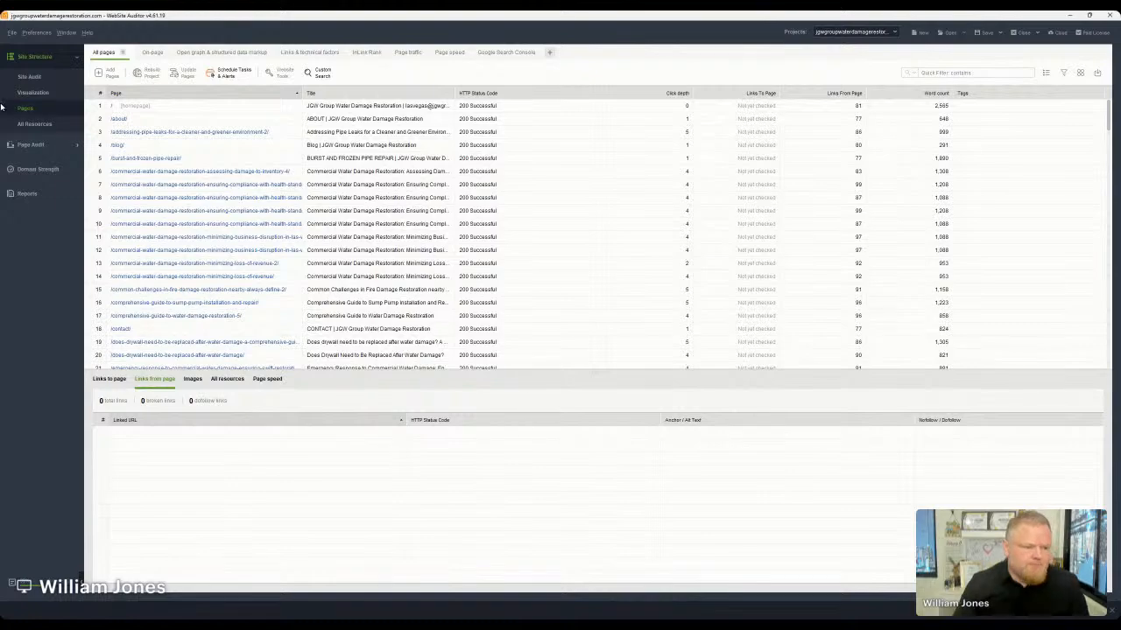
{"action": "left_click", "coordinate": [28, 194]}
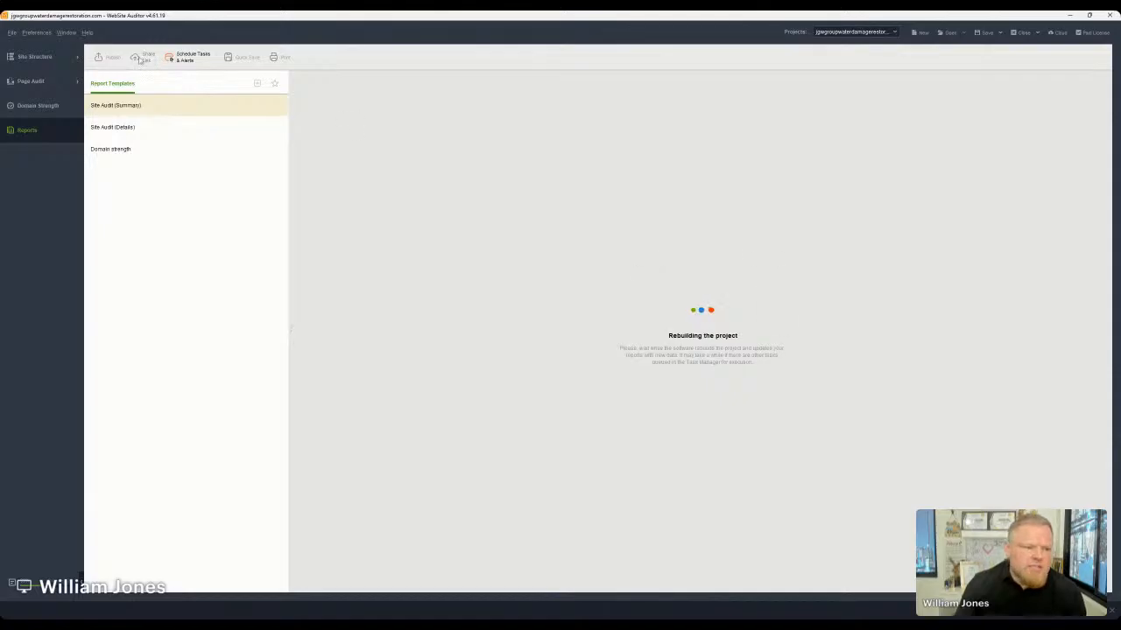
{"action": "left_click", "coordinate": [33, 56]}
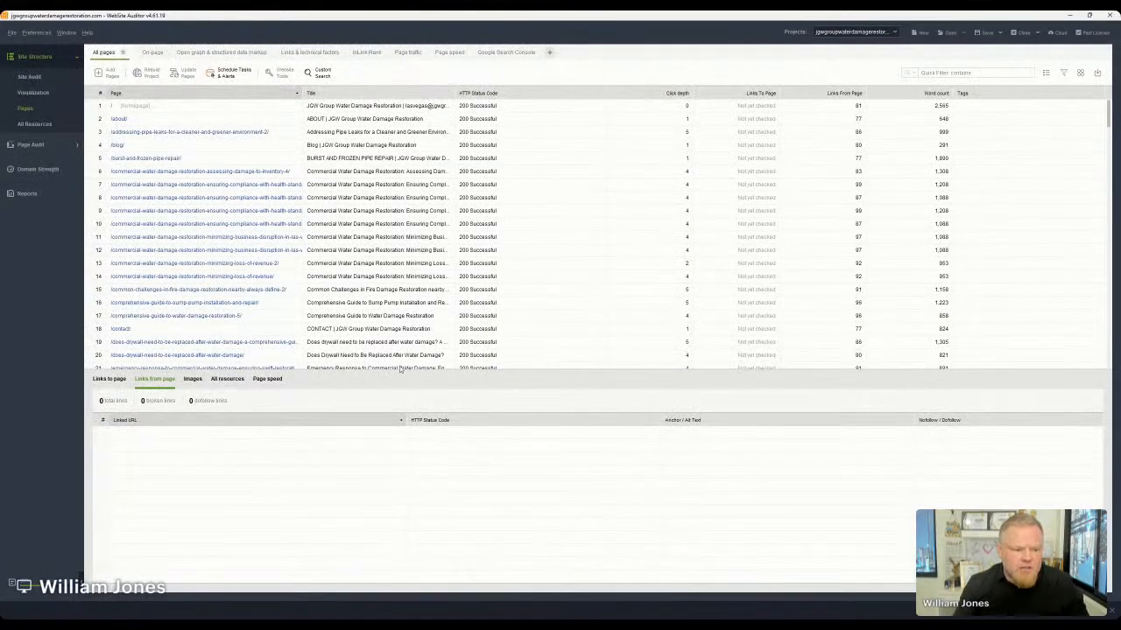
{"action": "scroll", "coordinate": [411, 197], "scroll_direction": "down", "scroll_amount": 8}
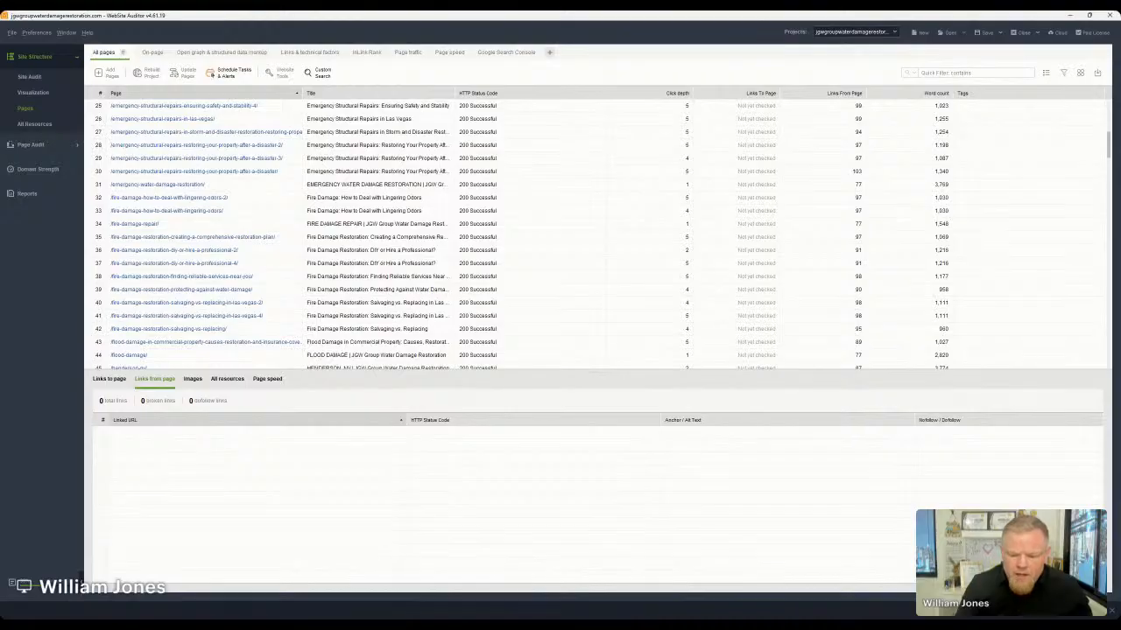
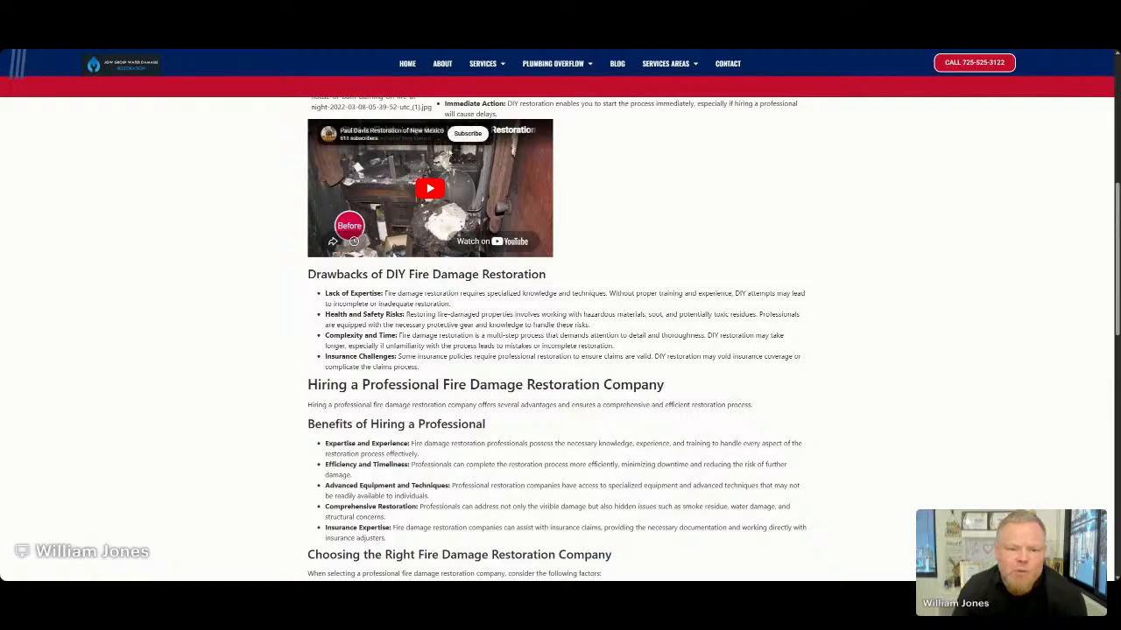
Step: Review JGW Group's DIY fire damage restoration blog post, including its FAQs, tags, comment form and footer
{"action": "scroll", "coordinate": [596, 258], "scroll_direction": "down", "scroll_amount": 2}
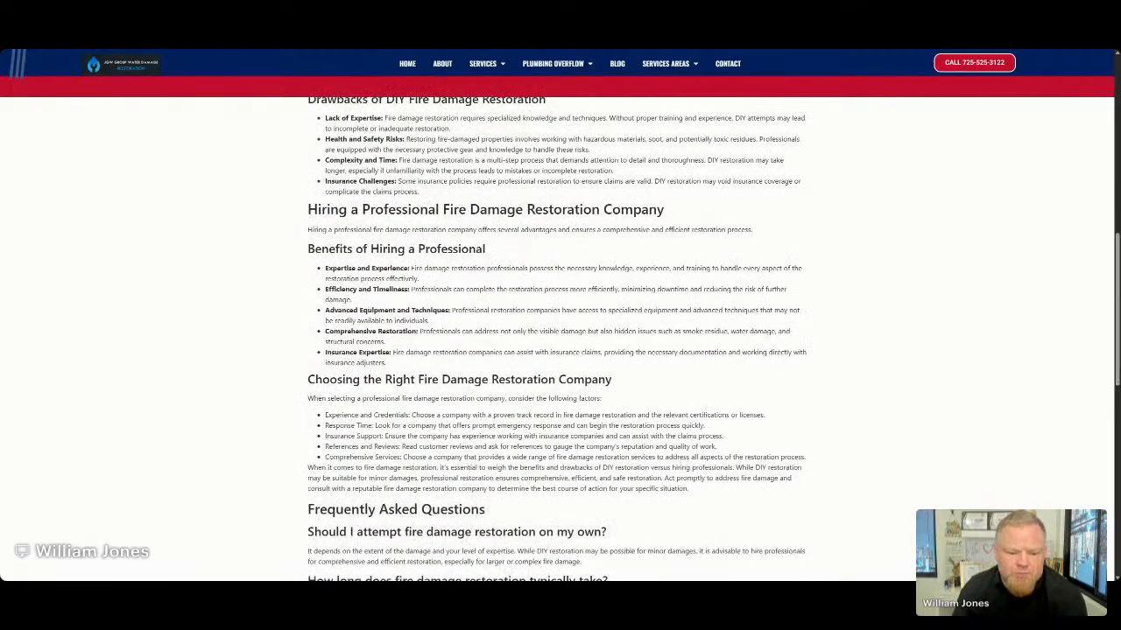
{"action": "scroll", "coordinate": [597, 258], "scroll_direction": "down", "scroll_amount": 4}
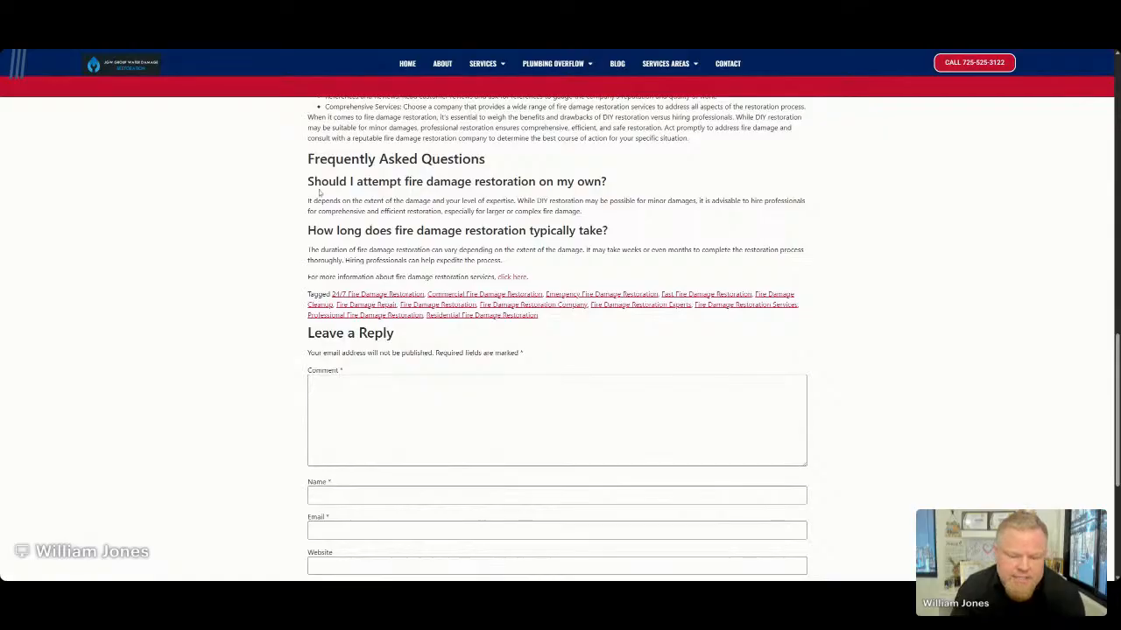
{"action": "scroll", "coordinate": [741, 363], "scroll_direction": "down", "scroll_amount": 4}
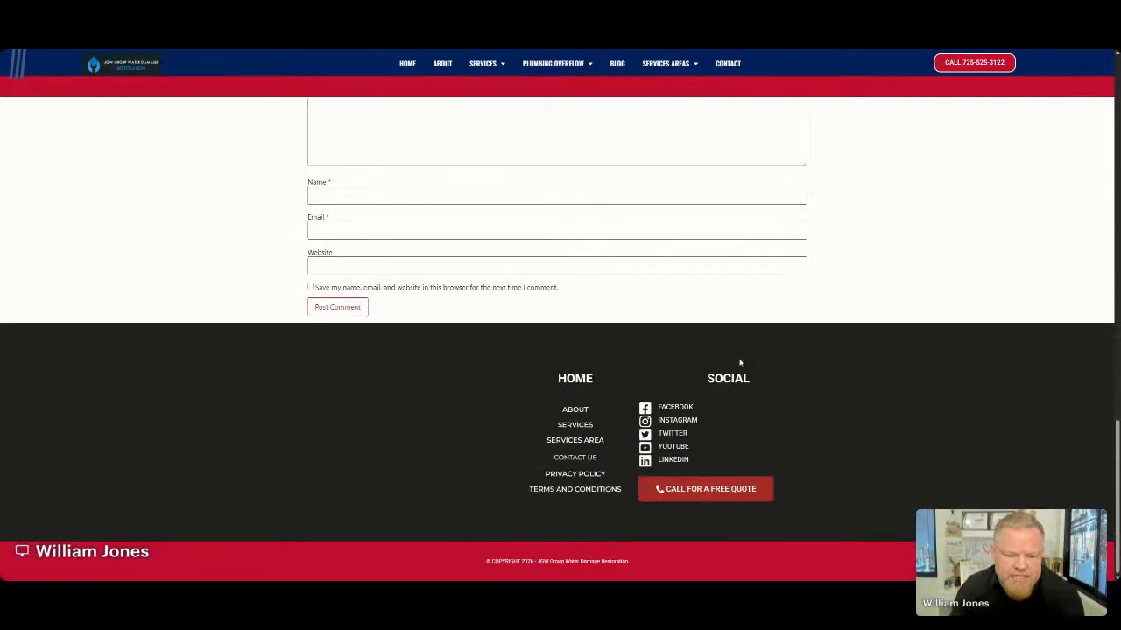
{"action": "scroll", "coordinate": [740, 363], "scroll_direction": "up", "scroll_amount": 3}
{"action": "scroll", "coordinate": [741, 364], "scroll_direction": "up", "scroll_amount": 4}
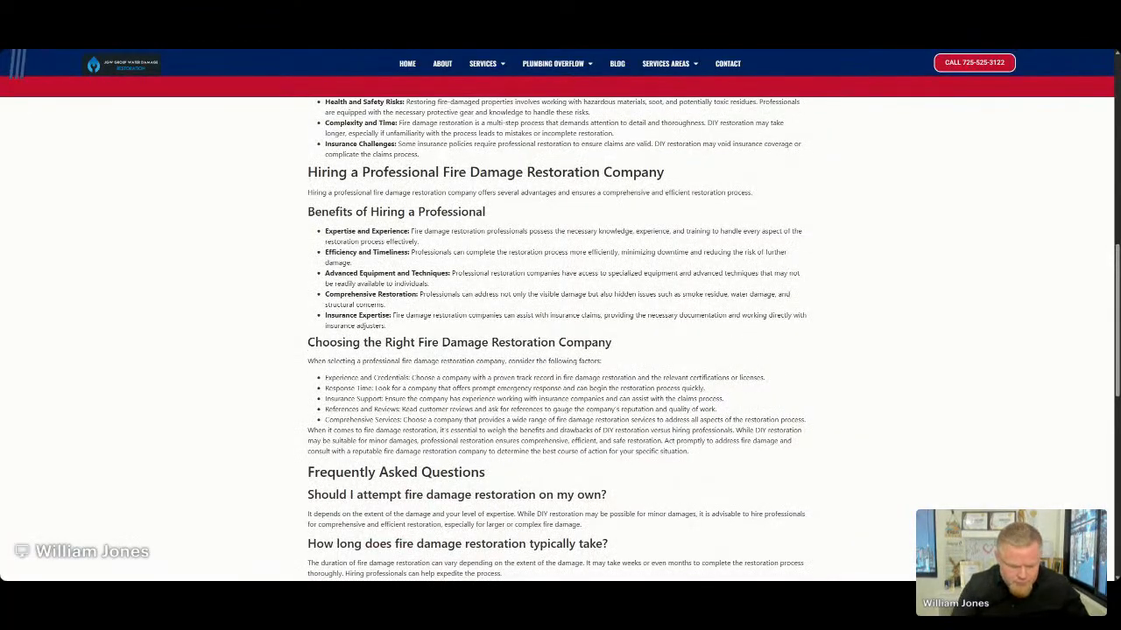
Step: Count the words of the entire fire damage blog post with Word Counter Plus and recheck the post's upper sections
{"action": "key", "text": "ctrl+a"}
{"action": "left_click", "coordinate": [660, 321]}
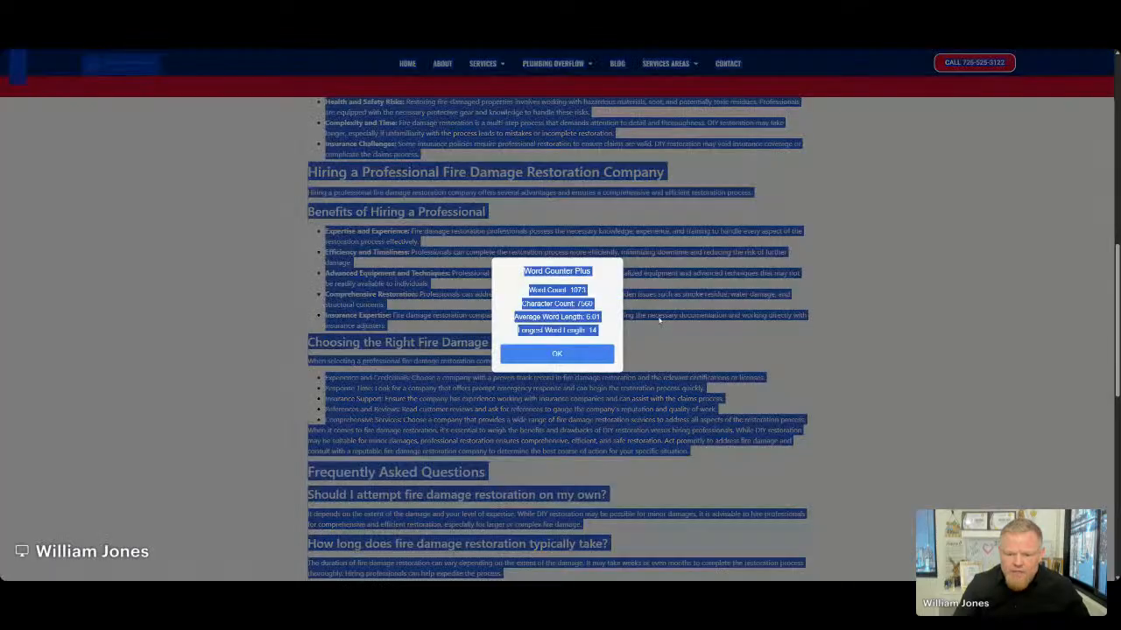
{"action": "key", "text": "Return"}
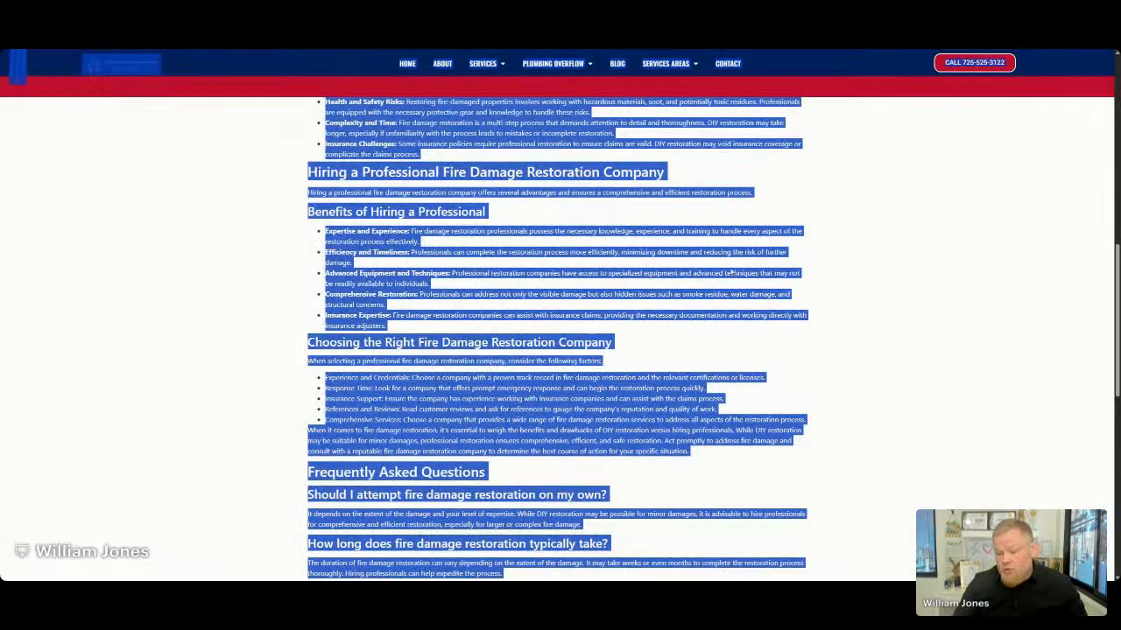
{"action": "left_click", "coordinate": [719, 268]}
{"action": "scroll", "coordinate": [720, 267], "scroll_direction": "up", "scroll_amount": 3}
{"action": "scroll", "coordinate": [751, 290], "scroll_direction": "up", "scroll_amount": 3}
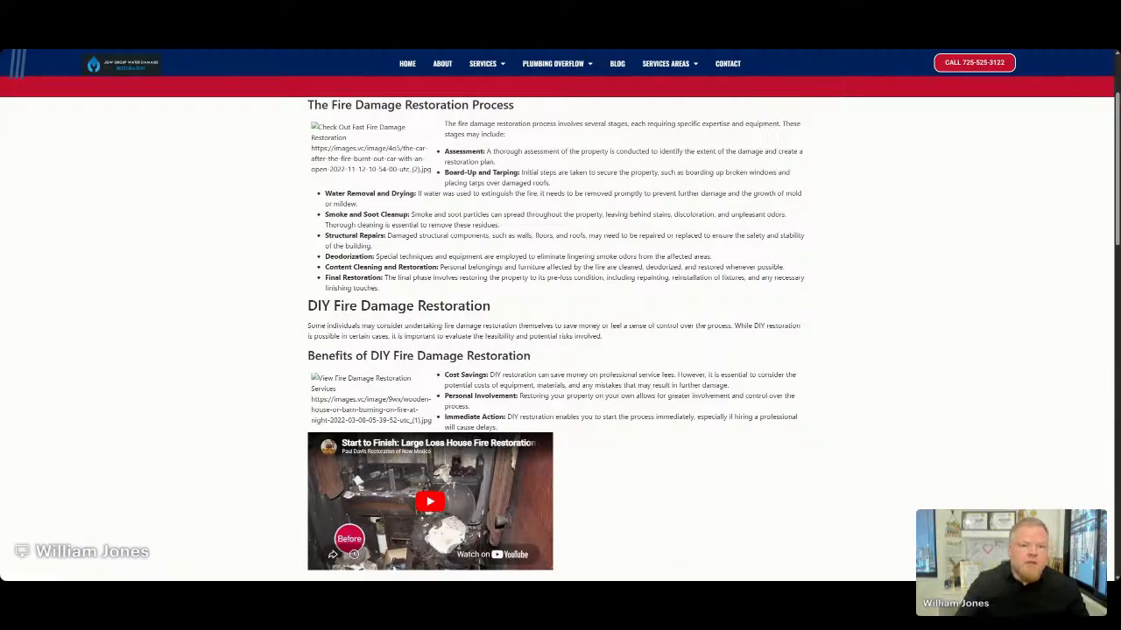
Step: Review the Google results for water damage restoration las vegas and highlight the People also ask heading and its questions
{"action": "key", "text": "ctrl+Tab"}
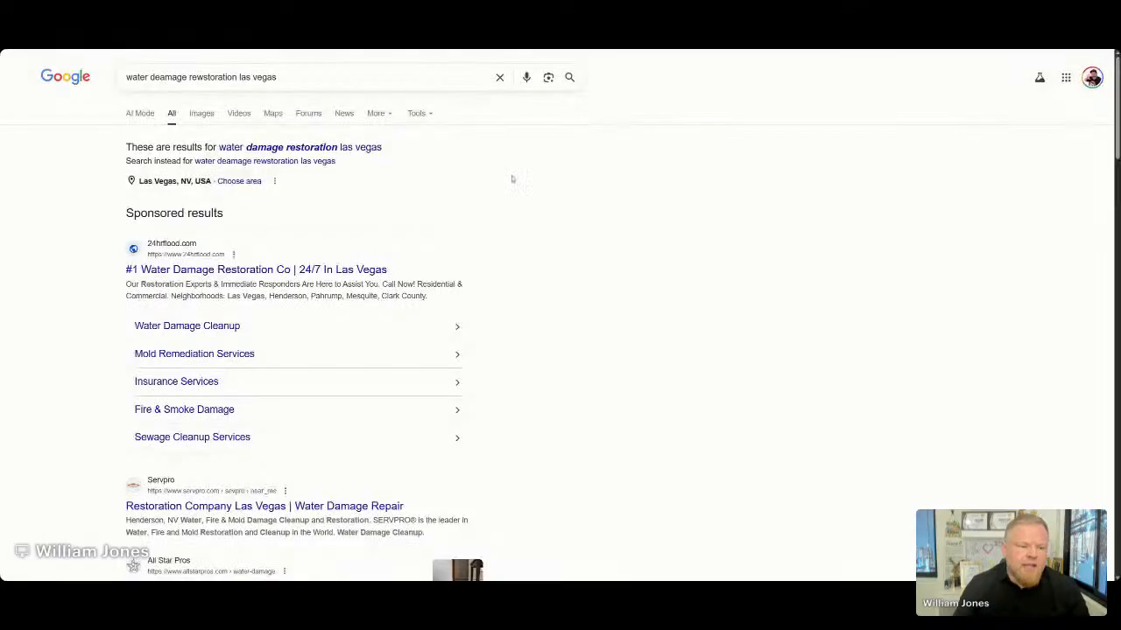
{"action": "scroll", "coordinate": [306, 147], "scroll_direction": "down", "scroll_amount": 10}
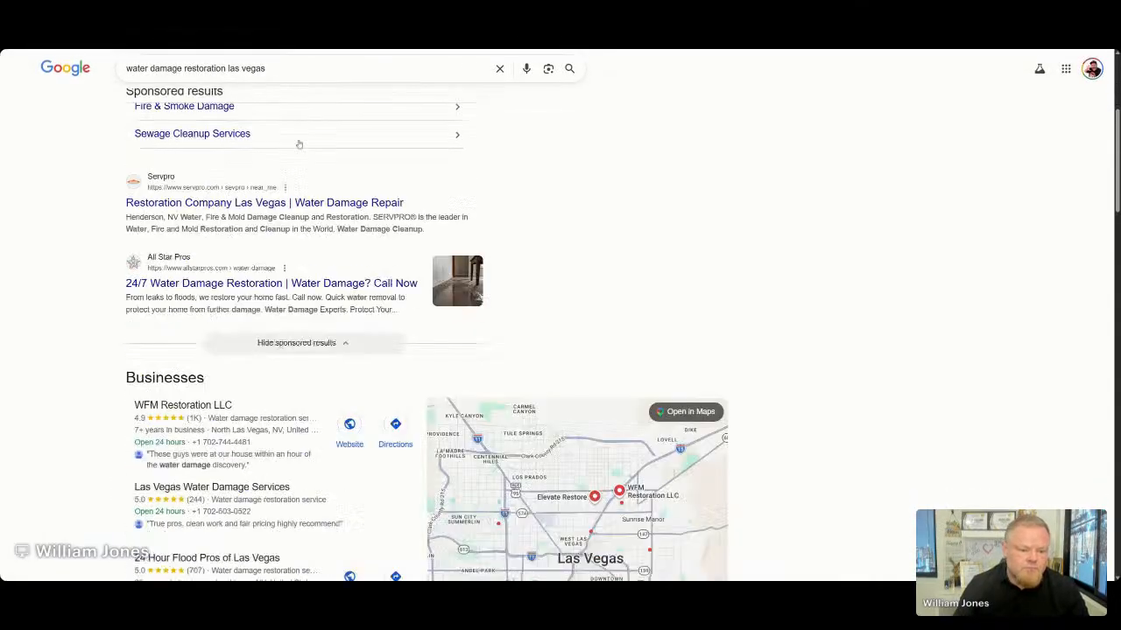
{"action": "scroll", "coordinate": [293, 140], "scroll_direction": "down", "scroll_amount": 3}
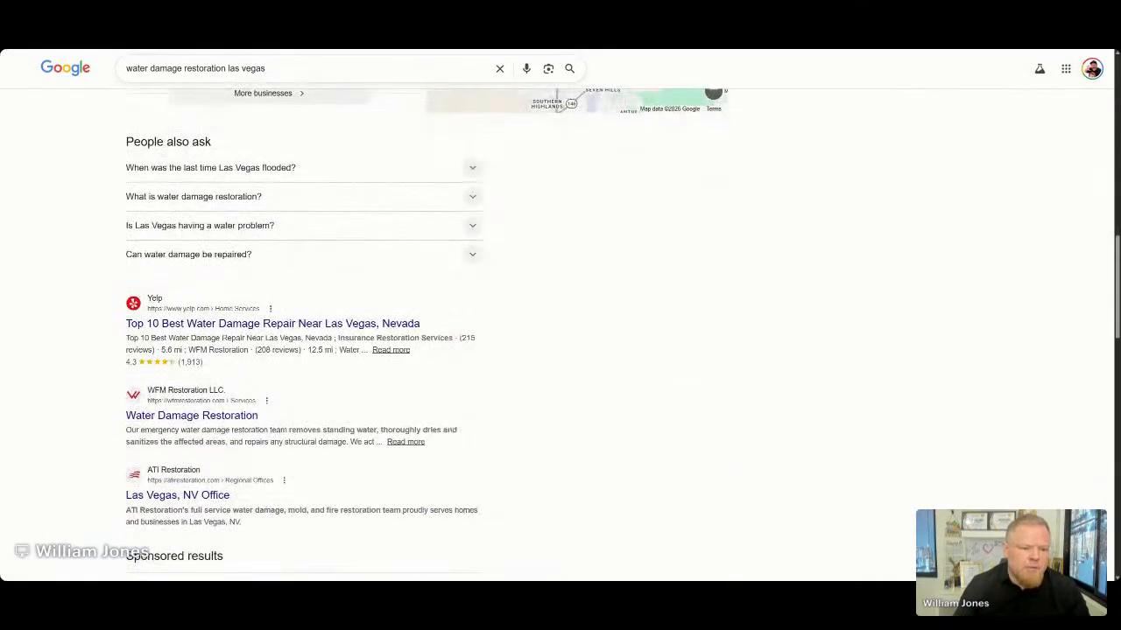
{"action": "triple_click", "coordinate": [165, 142]}
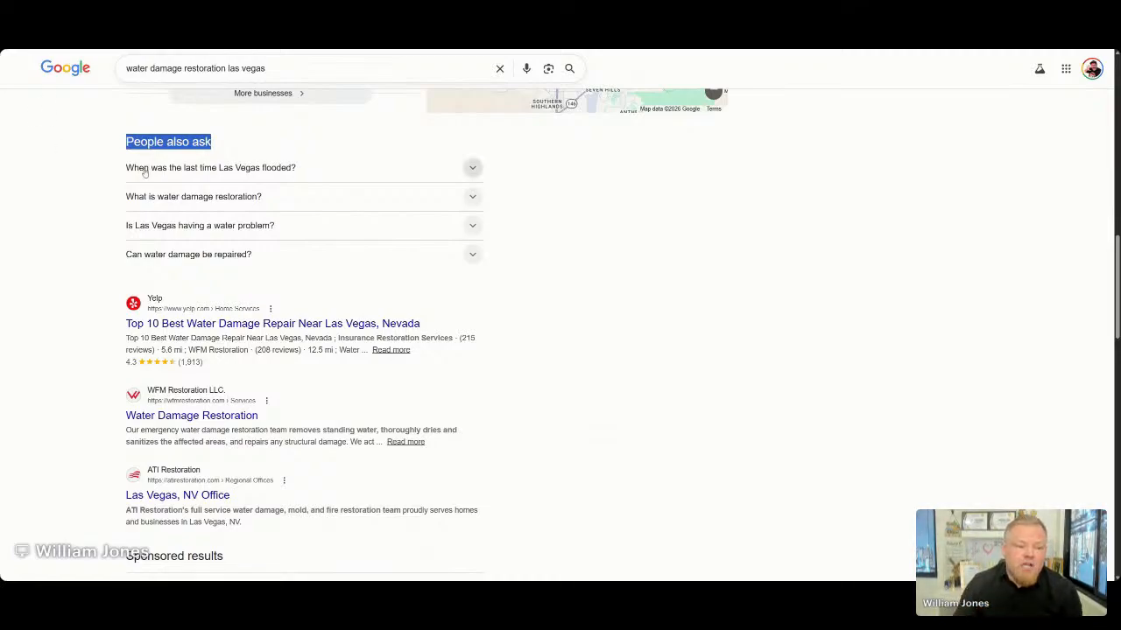
{"action": "left_click_drag", "start_coordinate": [87, 171], "coordinate": [277, 172]}
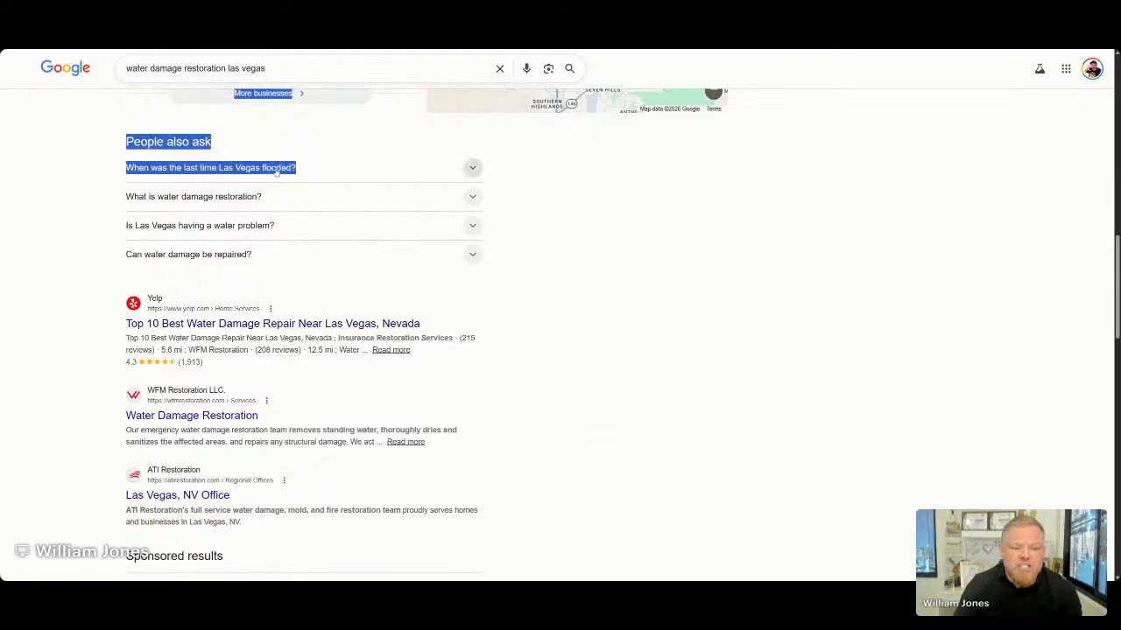
{"action": "left_click", "coordinate": [97, 204]}
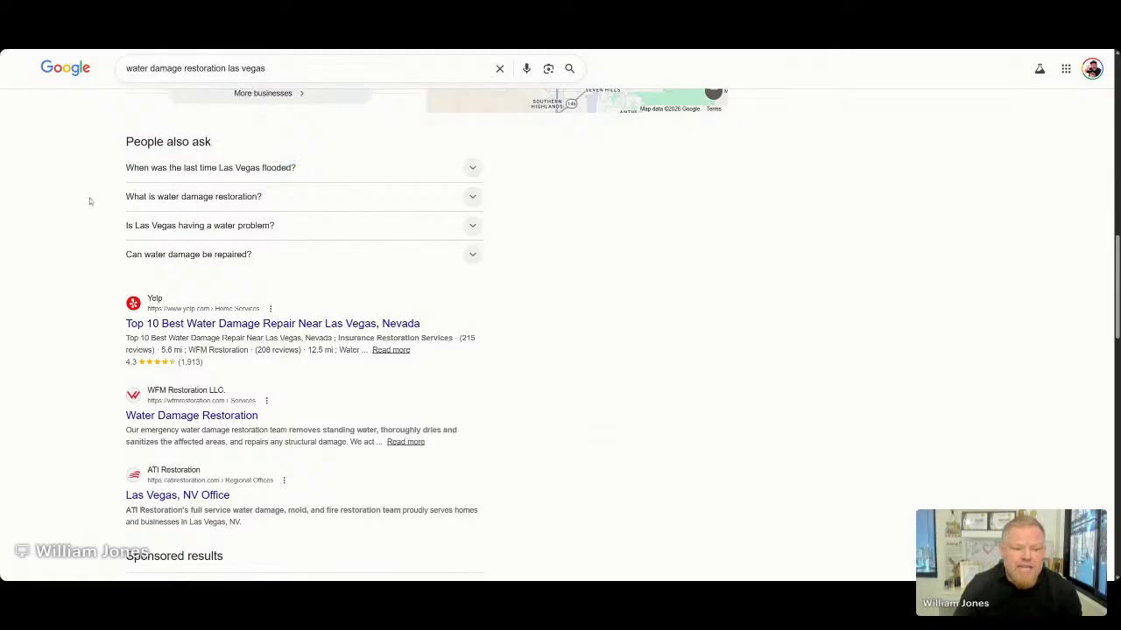
{"action": "left_click_drag", "start_coordinate": [90, 202], "coordinate": [216, 198]}
{"action": "left_click", "coordinate": [88, 238]}
{"action": "left_click_drag", "start_coordinate": [94, 233], "coordinate": [115, 245]}
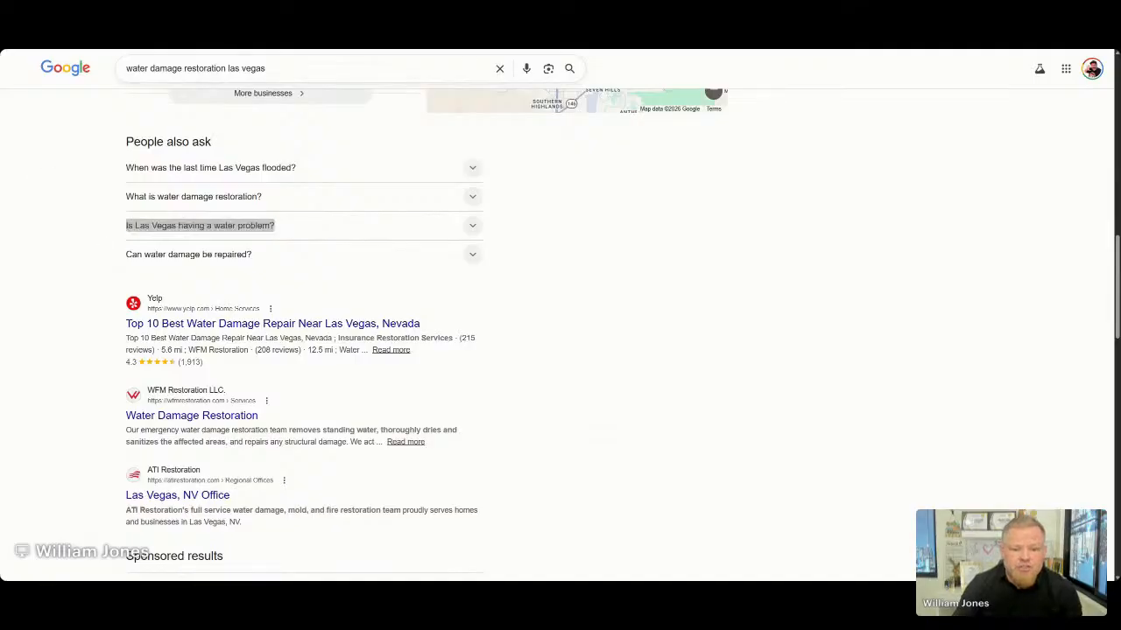
Step: Return to the fire damage restoration blog post and recheck its DIY benefits, drawbacks and opening sections
{"action": "key", "text": "ctrl+Tab"}
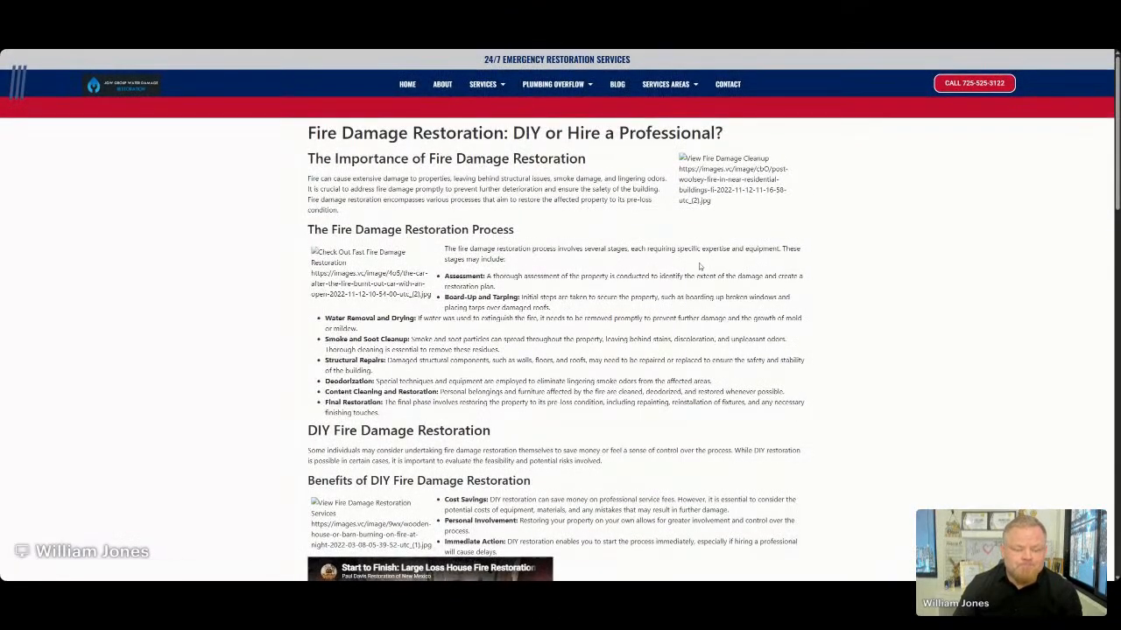
{"action": "scroll", "coordinate": [698, 265], "scroll_direction": "down", "scroll_amount": 3}
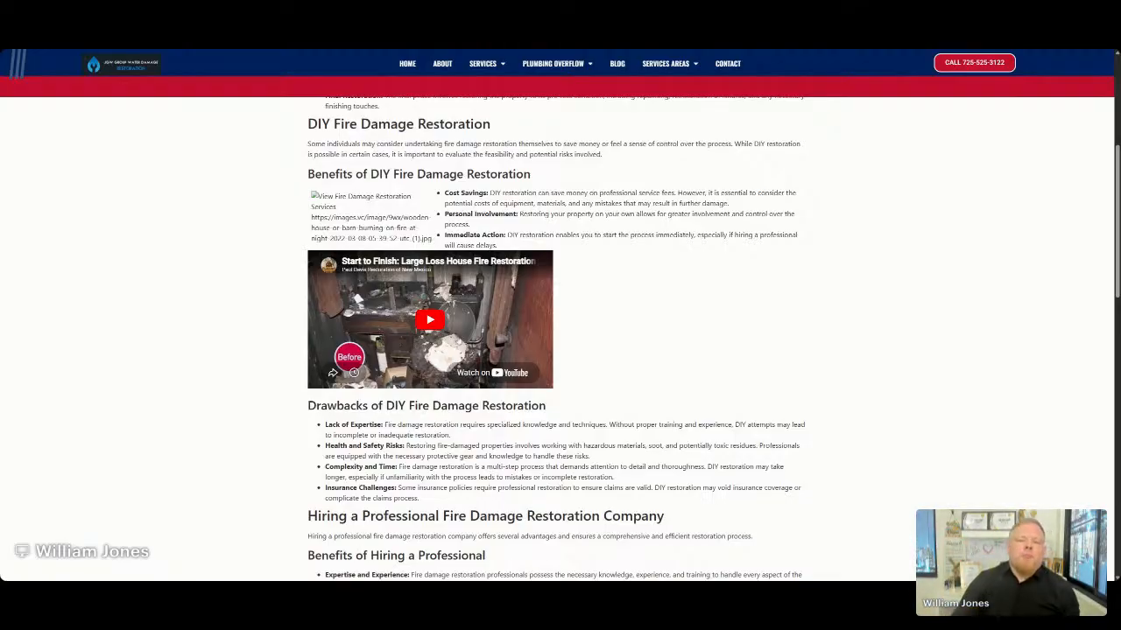
{"action": "scroll", "coordinate": [383, 286], "scroll_direction": "up", "scroll_amount": 4}
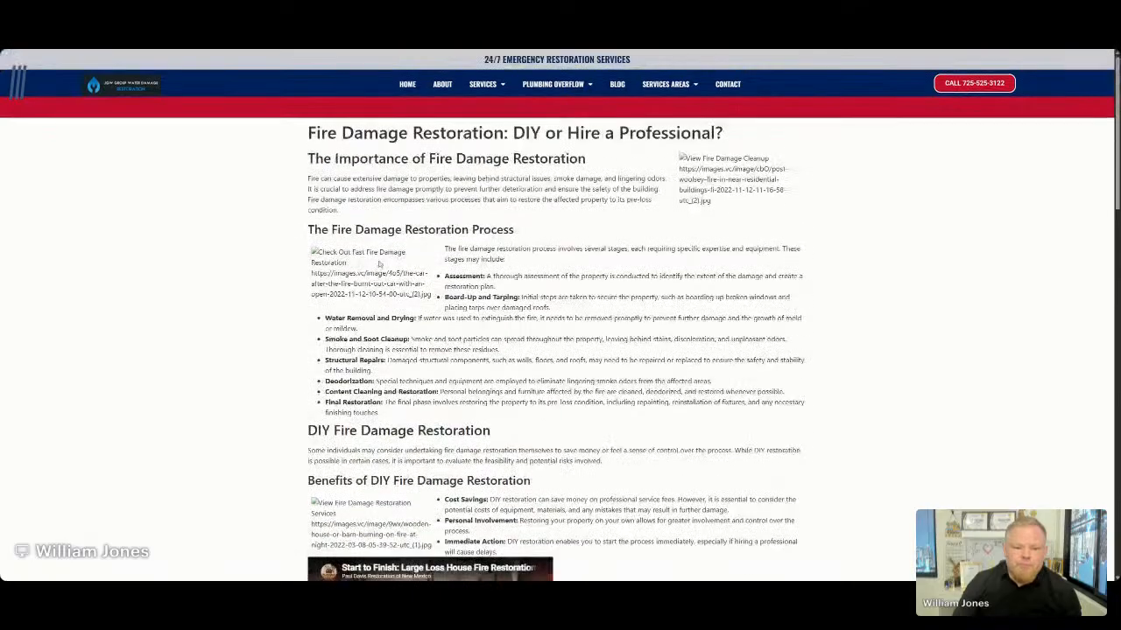
Step: Open JGW Group's XML sitemap, look through its full list of post URLs, and go back to the site's homepage
{"action": "left_click", "coordinate": [219, 50]}
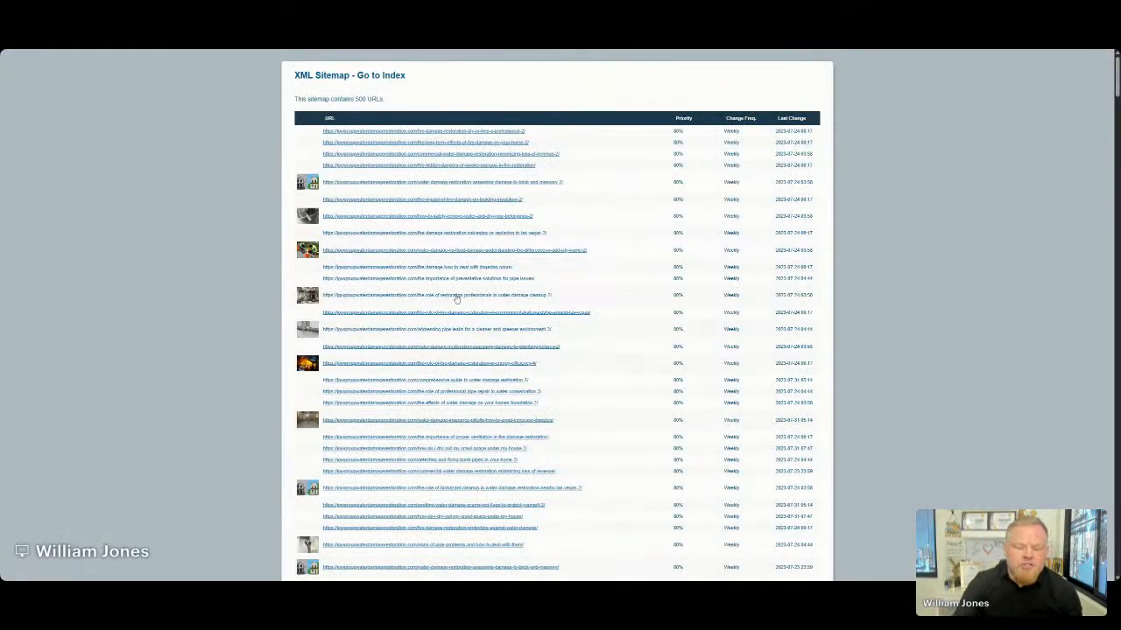
{"action": "scroll", "coordinate": [454, 302], "scroll_direction": "down", "scroll_amount": 10}
{"action": "scroll", "coordinate": [454, 308], "scroll_direction": "down", "scroll_amount": 10}
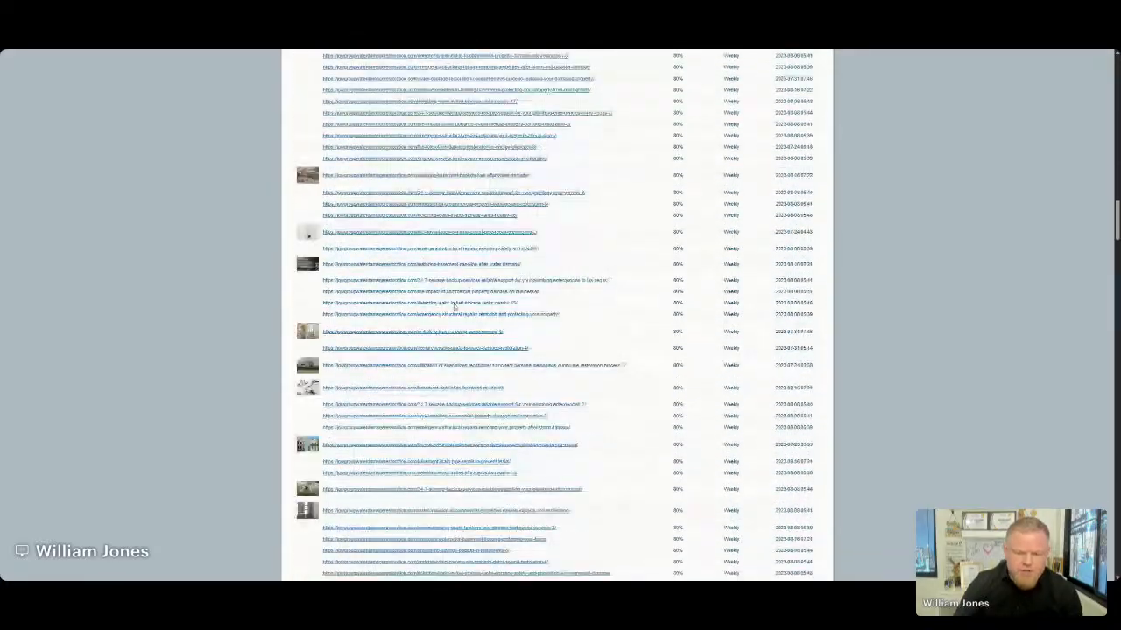
{"action": "scroll", "coordinate": [454, 310], "scroll_direction": "down", "scroll_amount": 5}
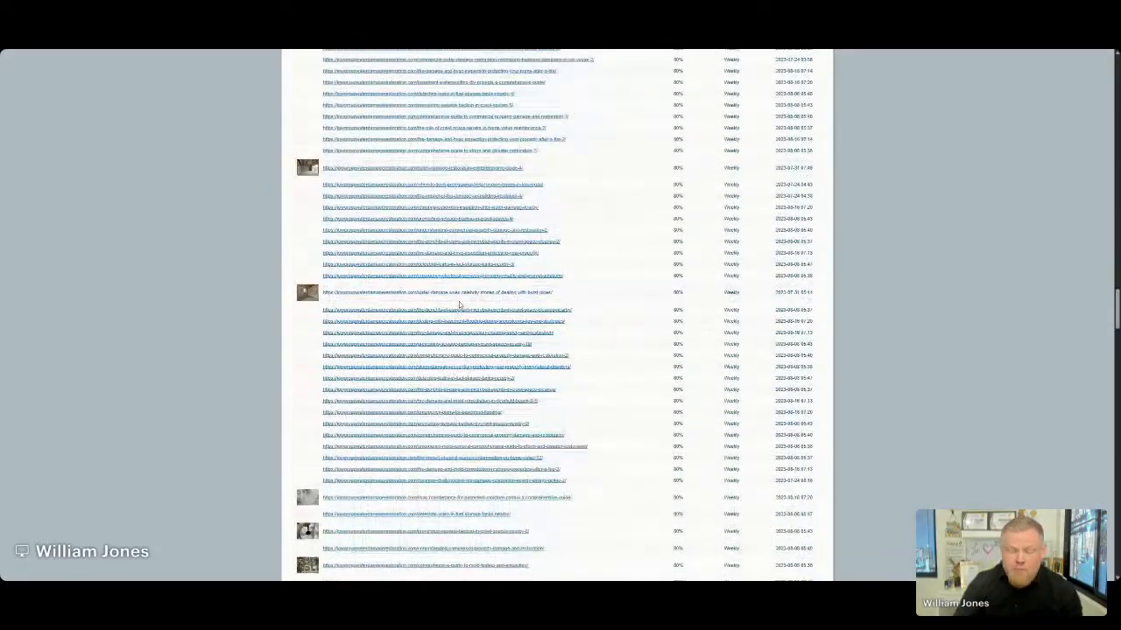
{"action": "scroll", "coordinate": [423, 241], "scroll_direction": "down", "scroll_amount": 10}
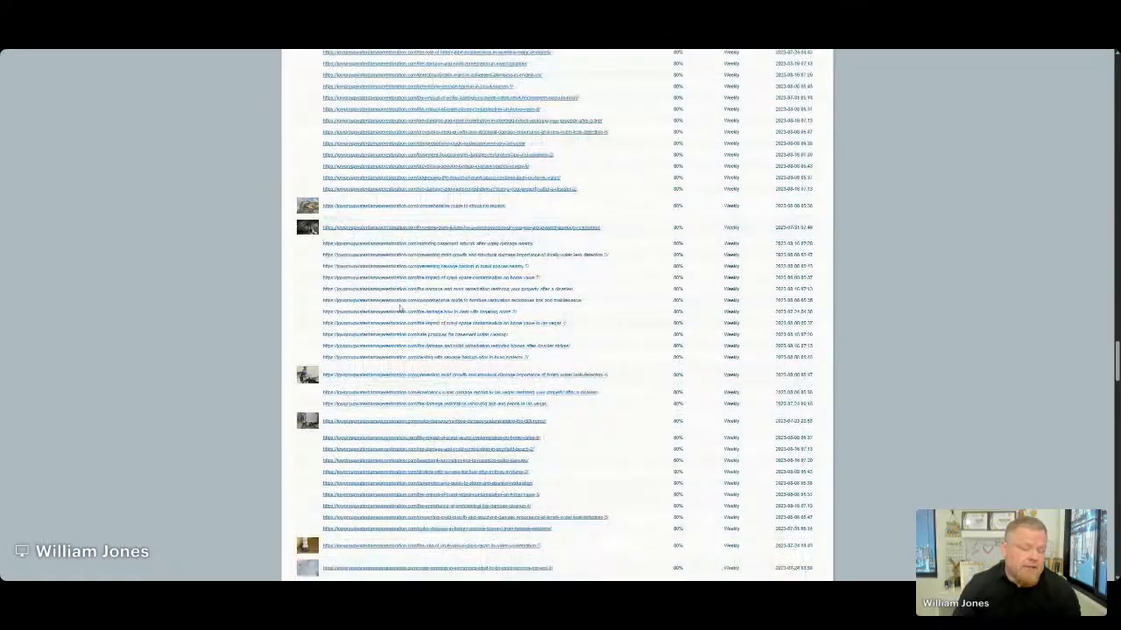
{"action": "scroll", "coordinate": [415, 304], "scroll_direction": "down", "scroll_amount": 10}
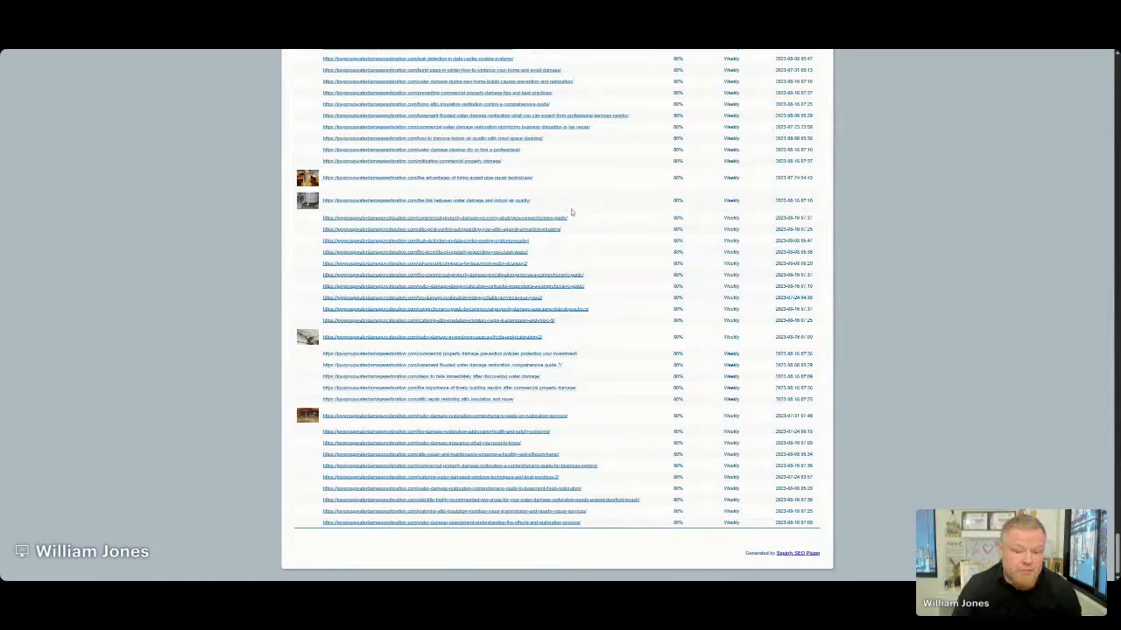
{"action": "scroll", "coordinate": [566, 219], "scroll_direction": "up", "scroll_amount": 3}
{"action": "scroll", "coordinate": [566, 219], "scroll_direction": "up", "scroll_amount": 10}
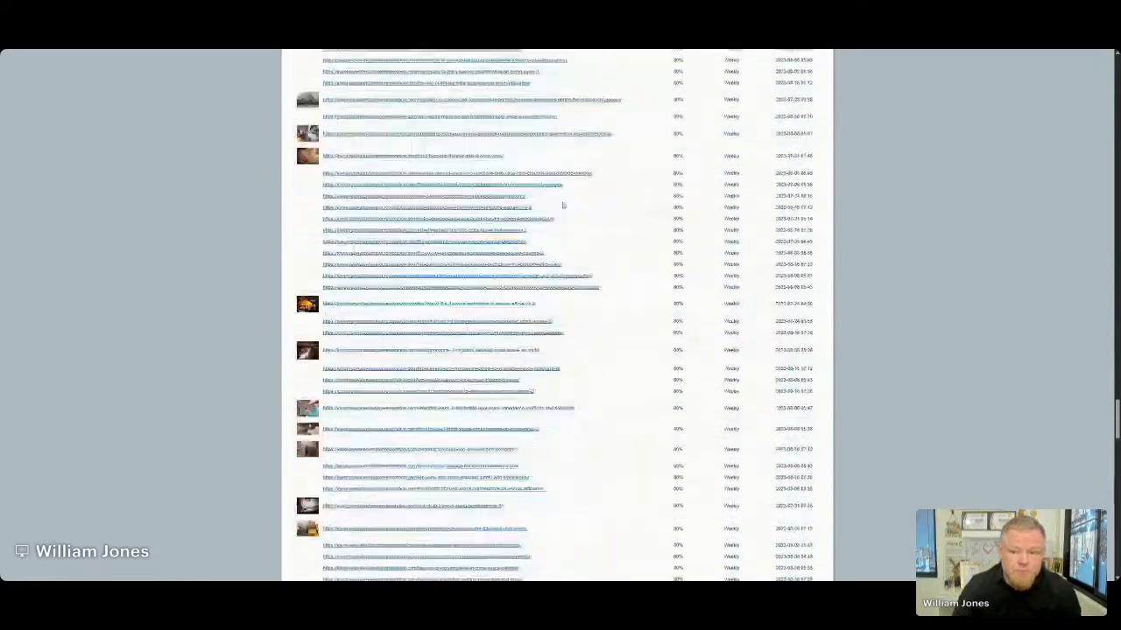
{"action": "scroll", "coordinate": [550, 200], "scroll_direction": "up", "scroll_amount": 10}
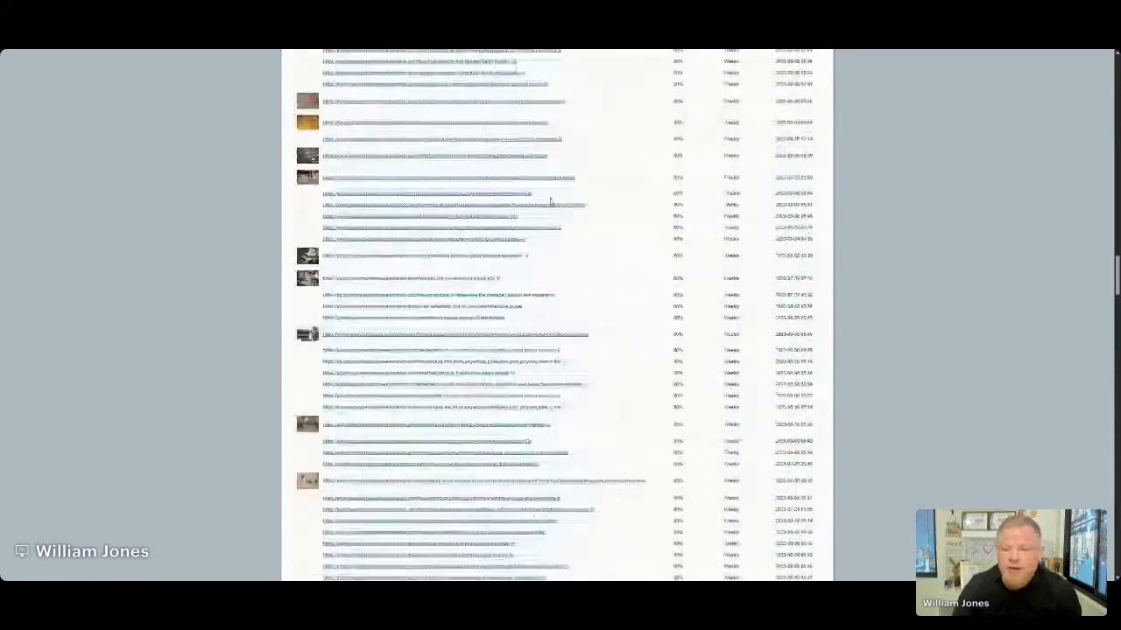
{"action": "scroll", "coordinate": [568, 203], "scroll_direction": "up", "scroll_amount": 10}
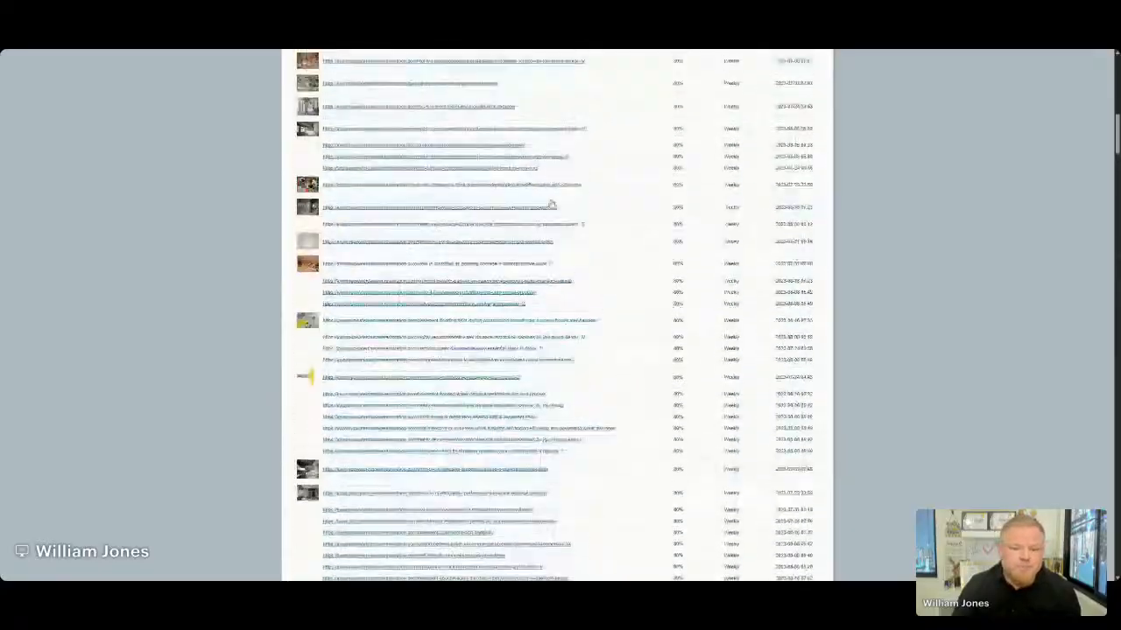
{"action": "scroll", "coordinate": [554, 201], "scroll_direction": "up", "scroll_amount": 5}
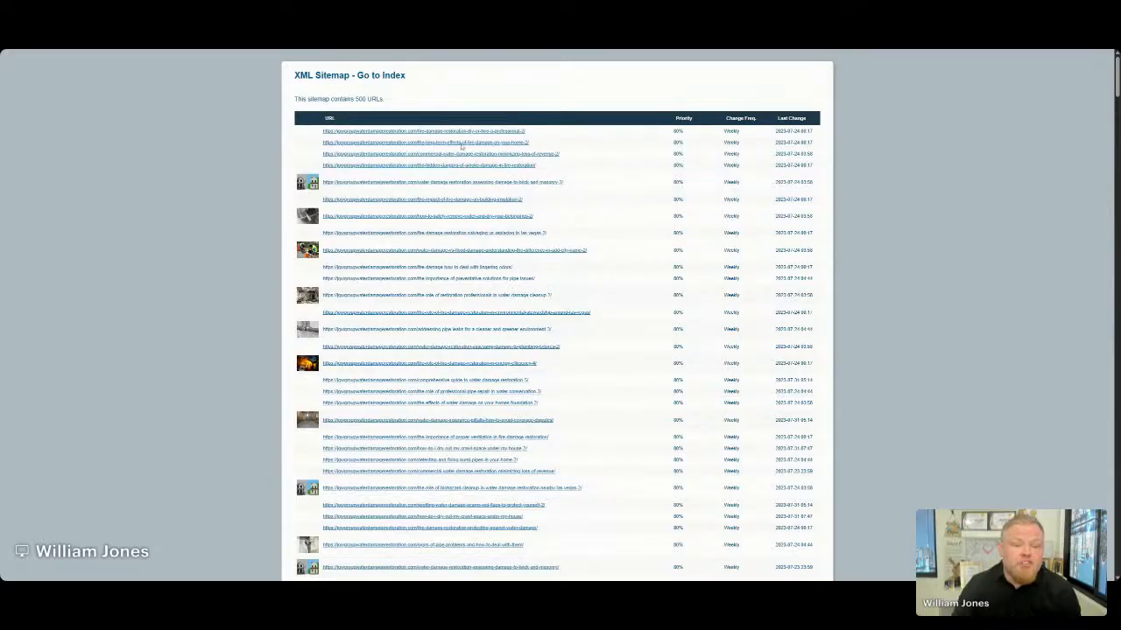
{"action": "key", "text": "alt+Left"}
{"action": "key", "text": "alt+Left"}
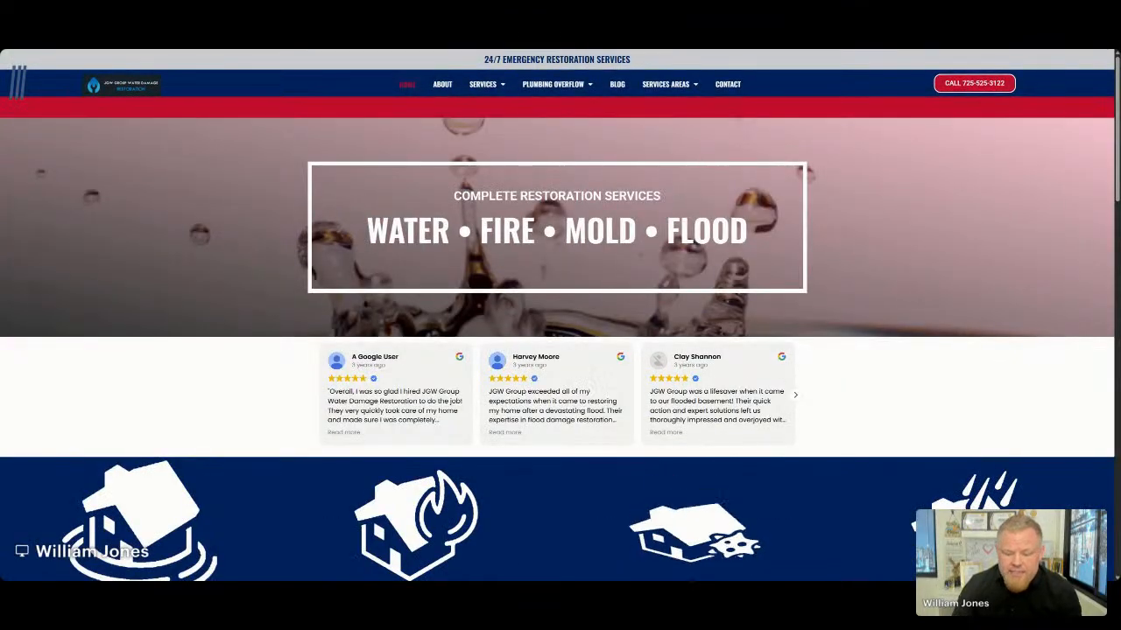
Step: Switch to WebSite Auditor, check the report templates again, and look through the site structure's list of pages
{"action": "key", "text": "alt+Left"}
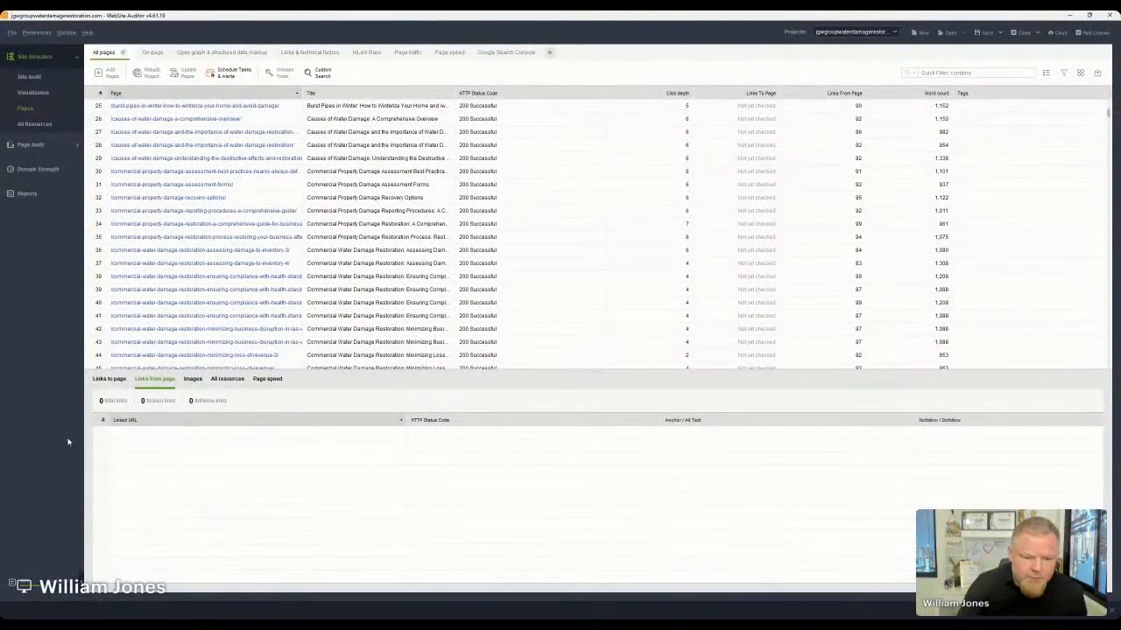
{"action": "scroll", "coordinate": [321, 238], "scroll_direction": "down", "scroll_amount": 8}
{"action": "scroll", "coordinate": [321, 238], "scroll_direction": "up", "scroll_amount": 18}
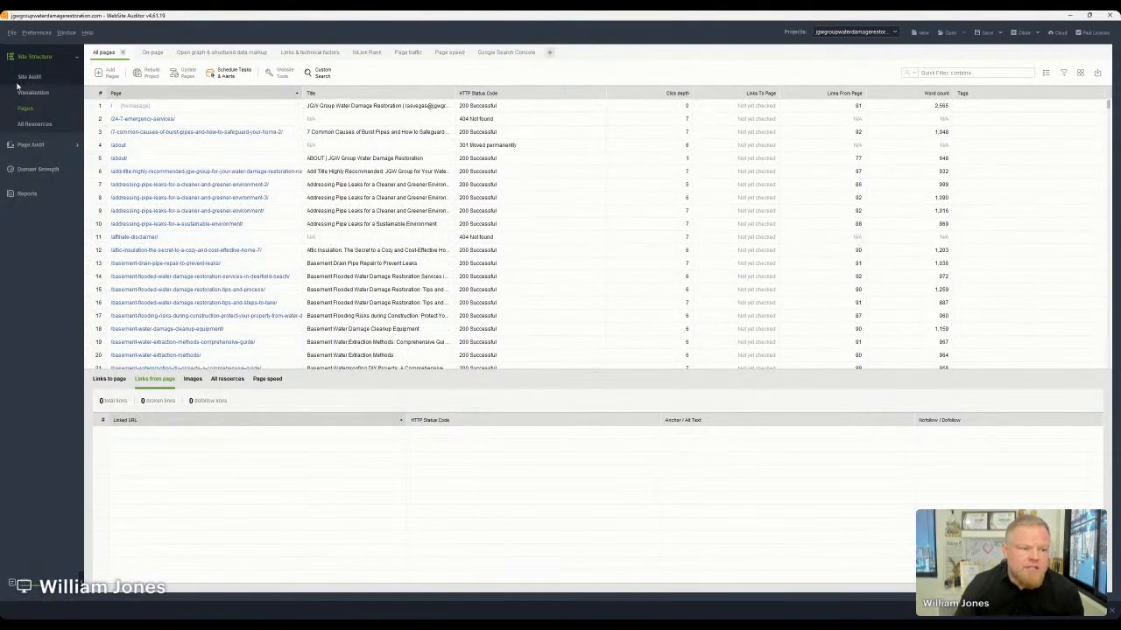
{"action": "left_click", "coordinate": [24, 193]}
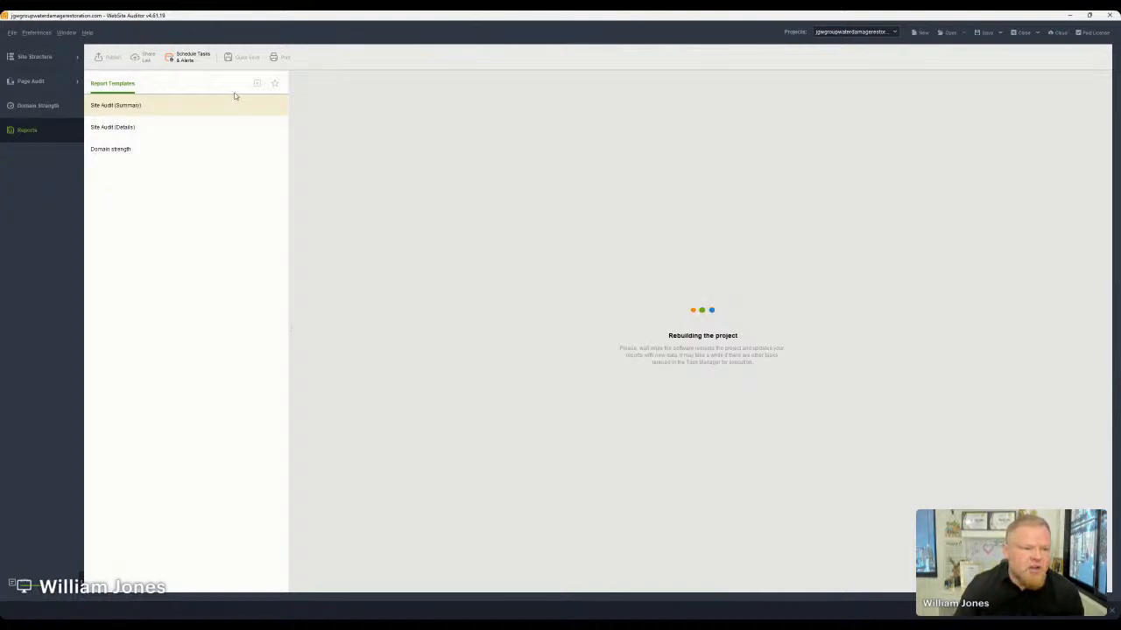
{"action": "left_click", "coordinate": [37, 58]}
{"action": "scroll", "coordinate": [575, 308], "scroll_direction": "down", "scroll_amount": 20}
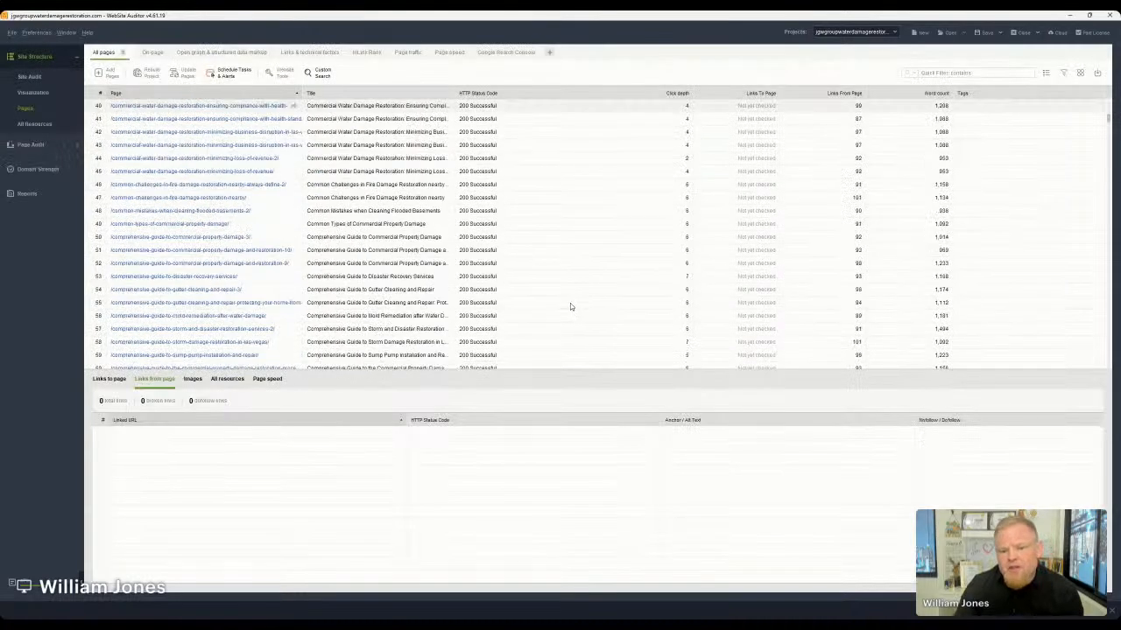
{"action": "scroll", "coordinate": [586, 307], "scroll_direction": "down", "scroll_amount": 20}
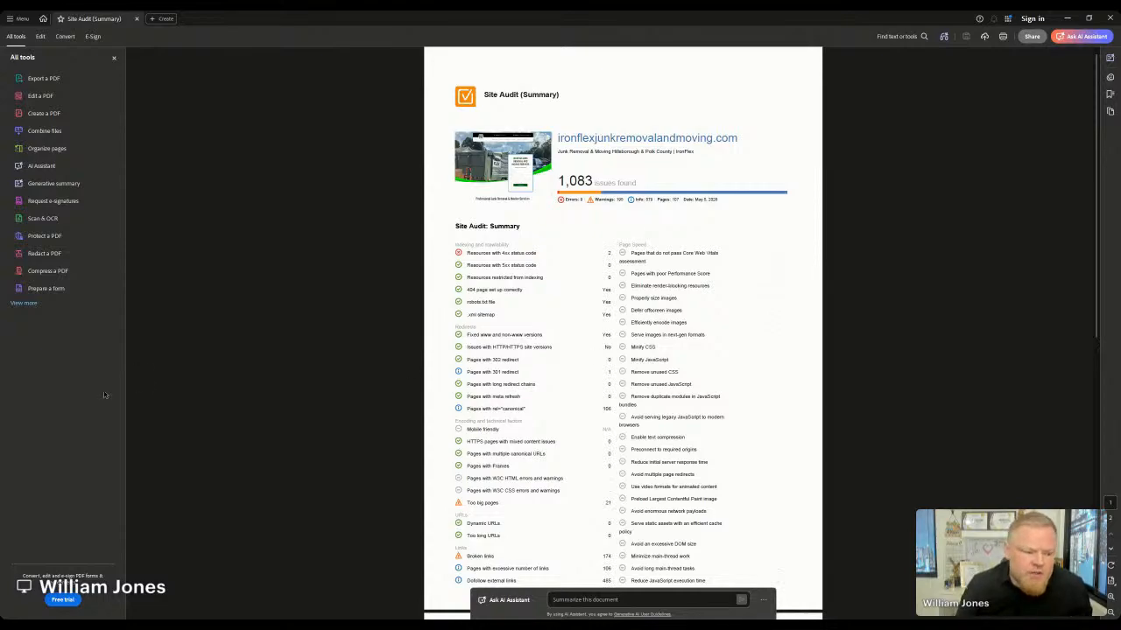
Step: Review the example Site Audit (Summary) PDF for ironflexjunkremovalandmoving.com across both pages and close it
{"action": "scroll", "coordinate": [577, 457], "scroll_direction": "down", "scroll_amount": 15}
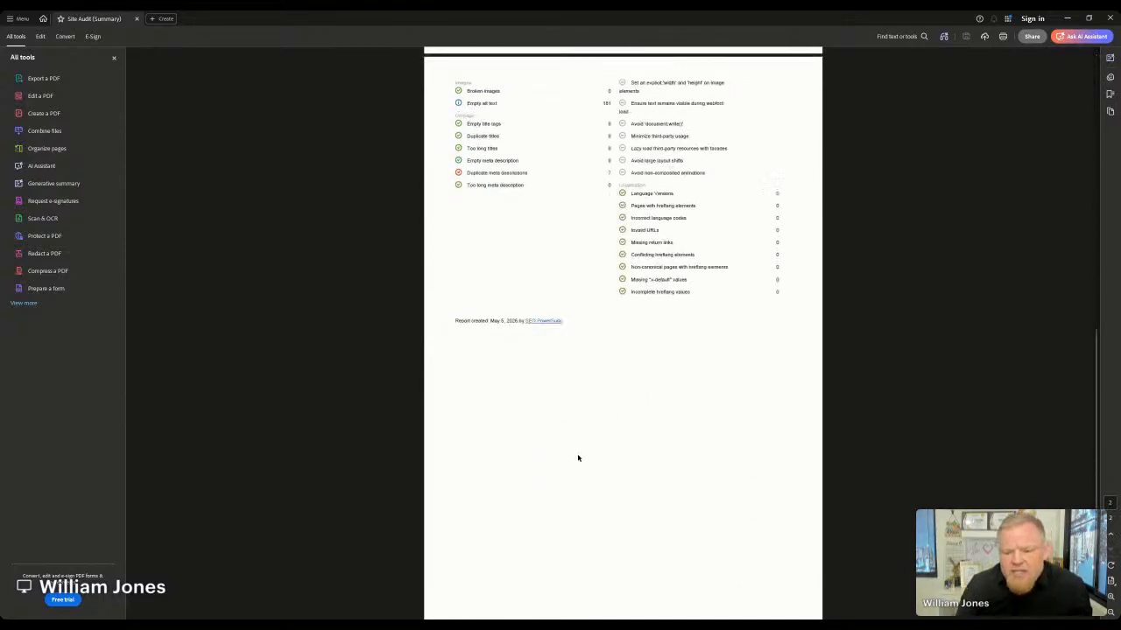
{"action": "scroll", "coordinate": [578, 457], "scroll_direction": "up", "scroll_amount": 5}
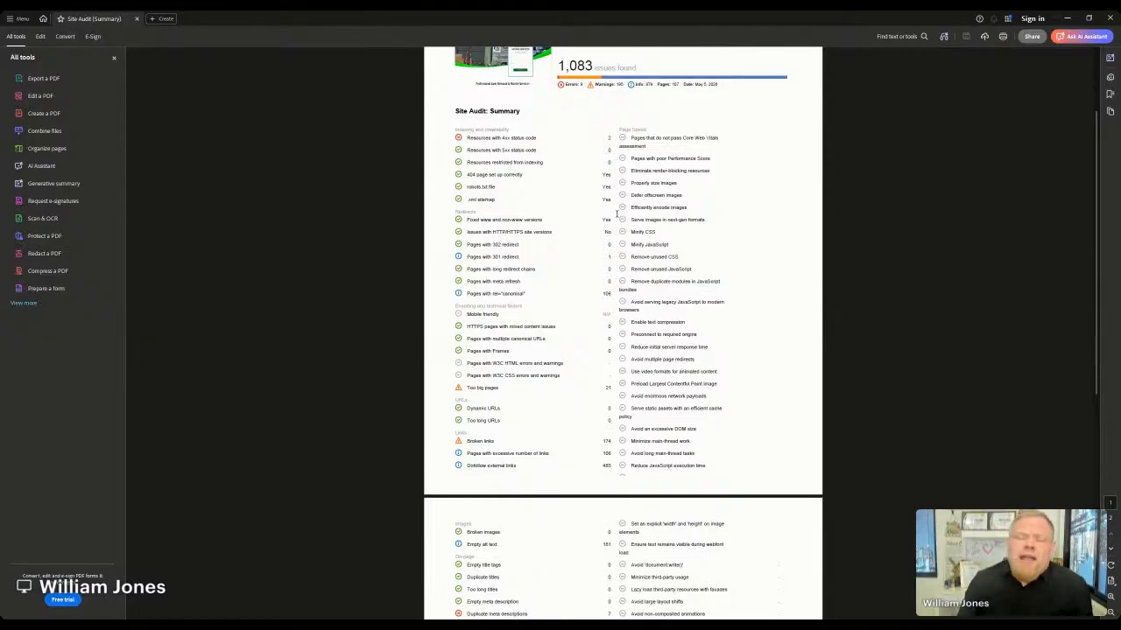
{"action": "left_click", "coordinate": [1111, 18]}
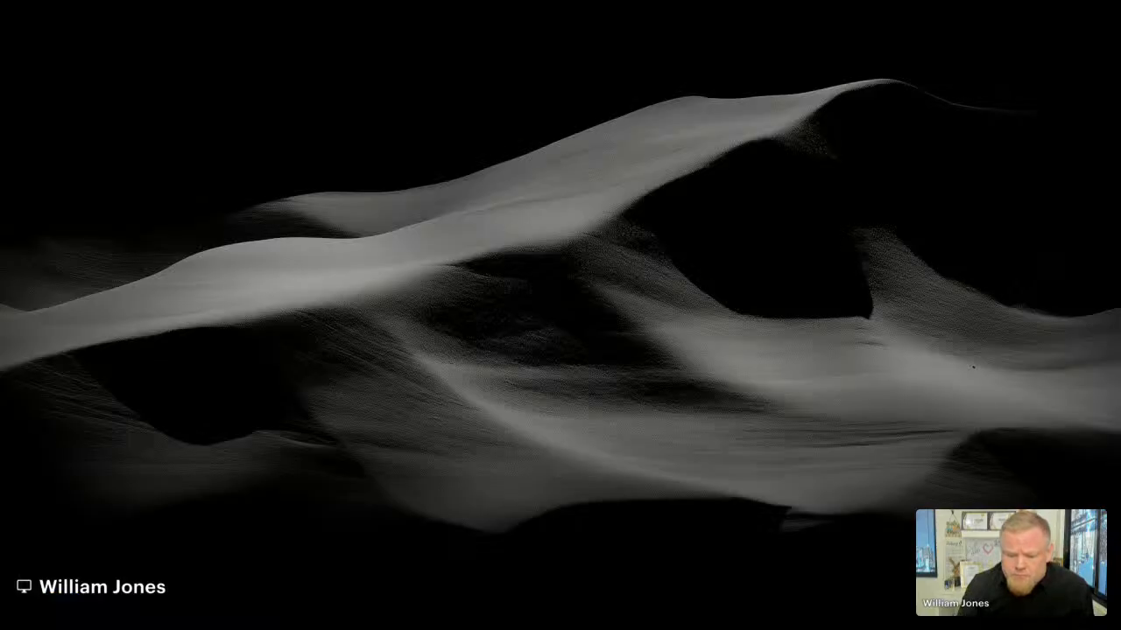